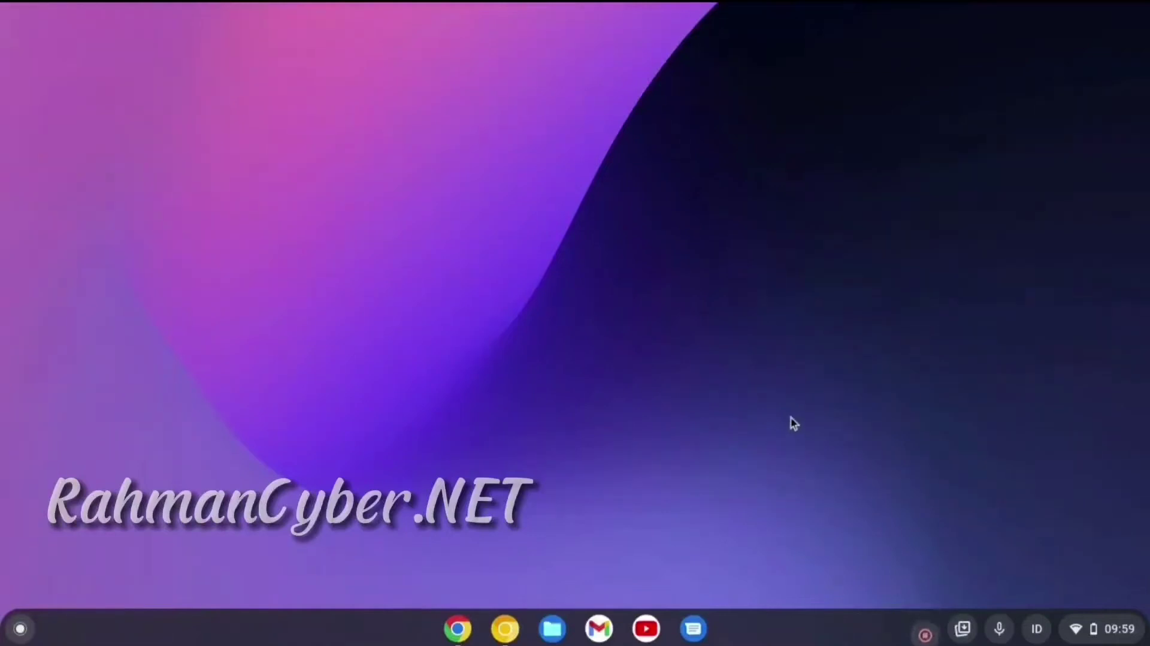
Step: Open the installer folder under Favorites in the Linux Files app
{"action": "key", "text": "super"}
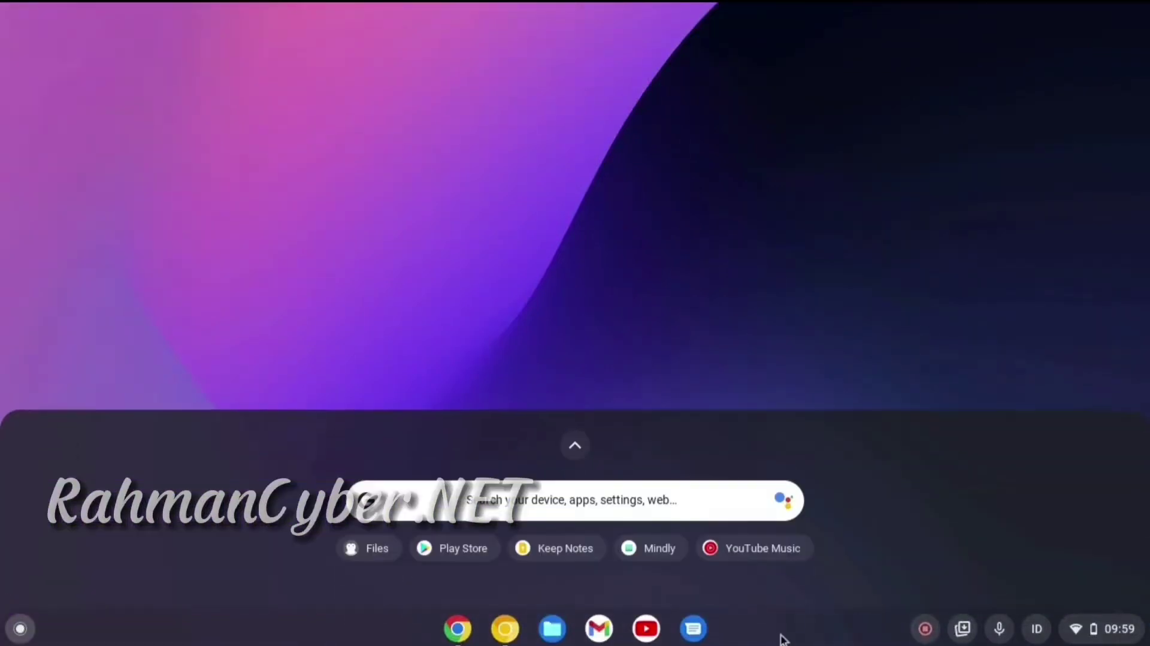
{"action": "left_click", "coordinate": [946, 410]}
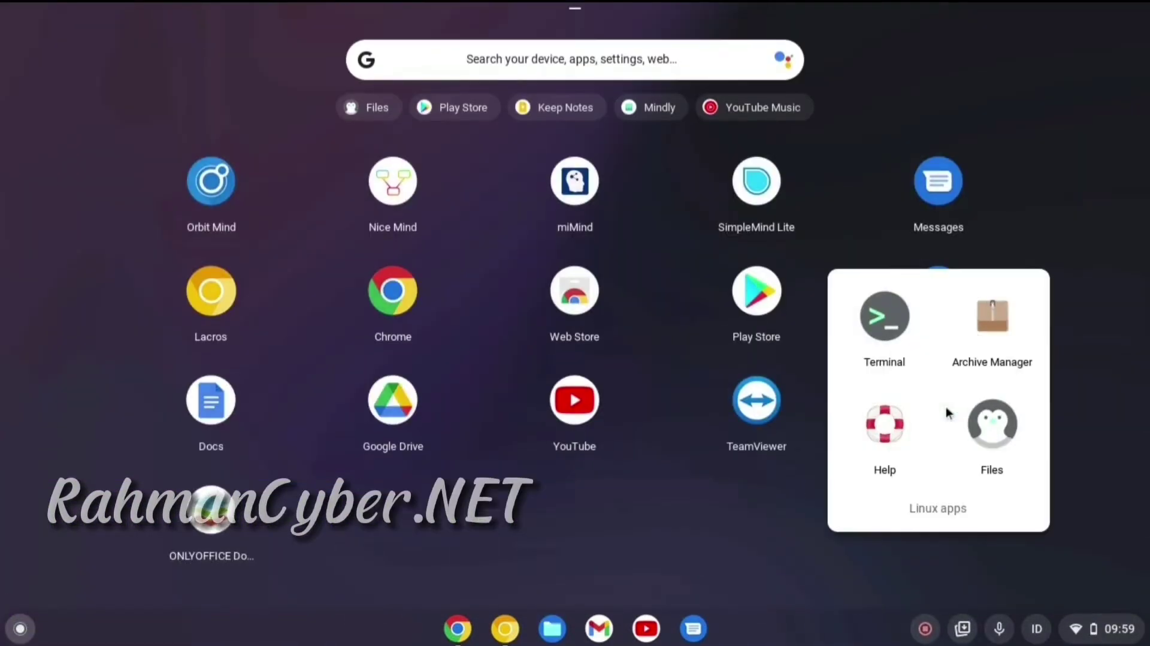
{"action": "left_click", "coordinate": [991, 427]}
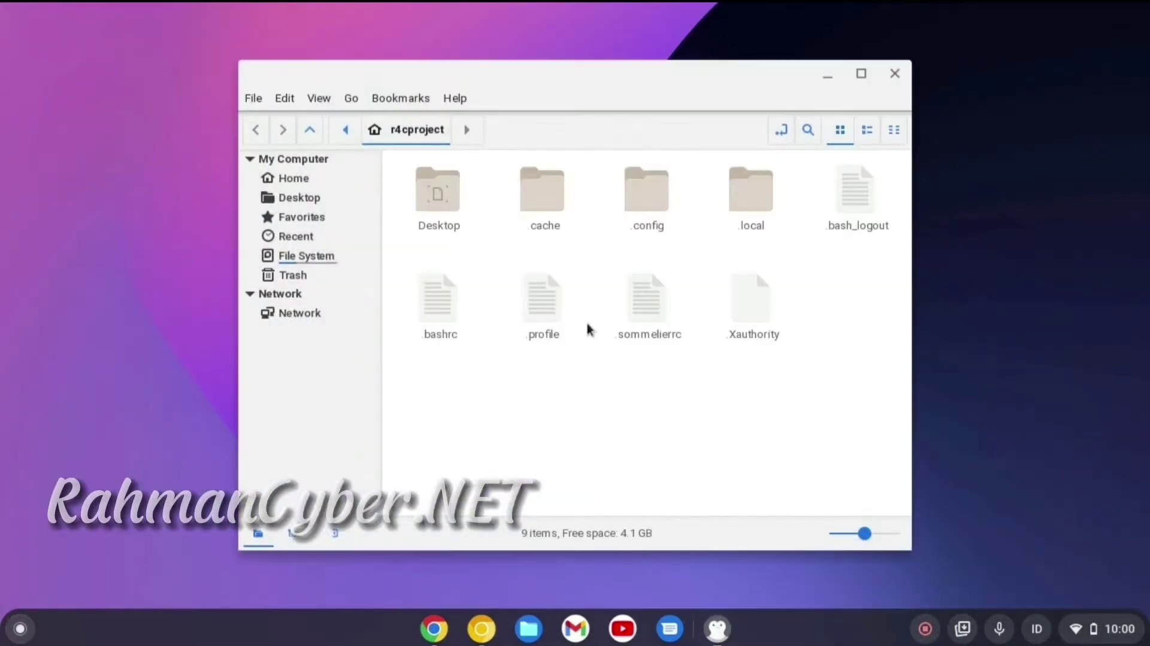
{"action": "left_click", "coordinate": [323, 257]}
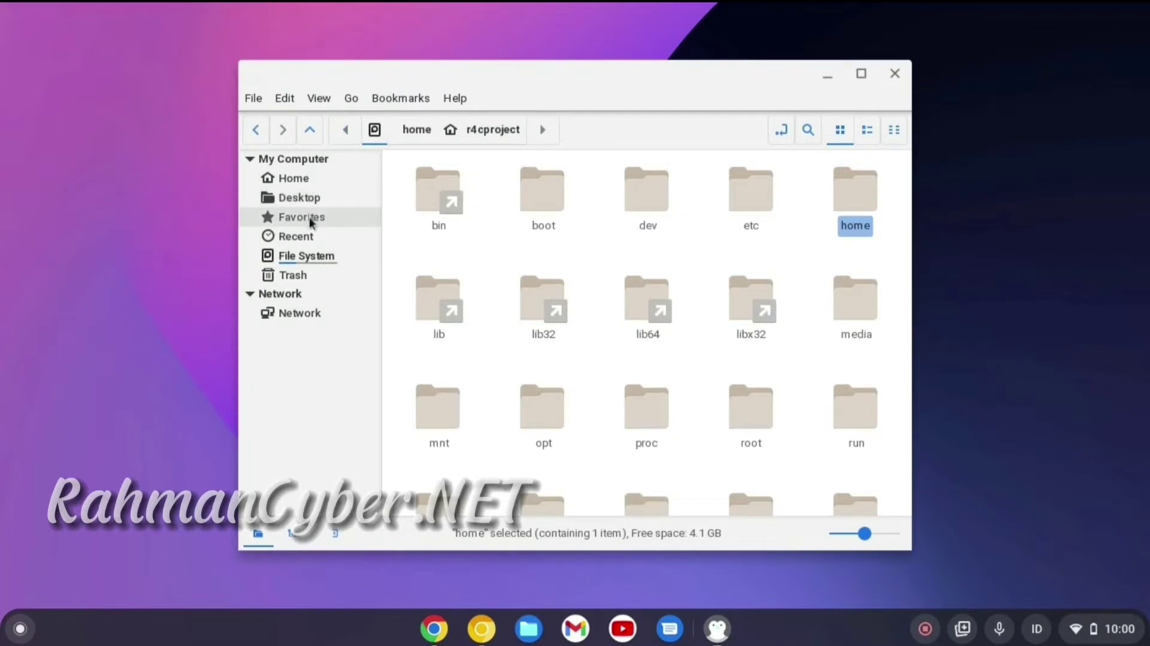
{"action": "left_click", "coordinate": [311, 218]}
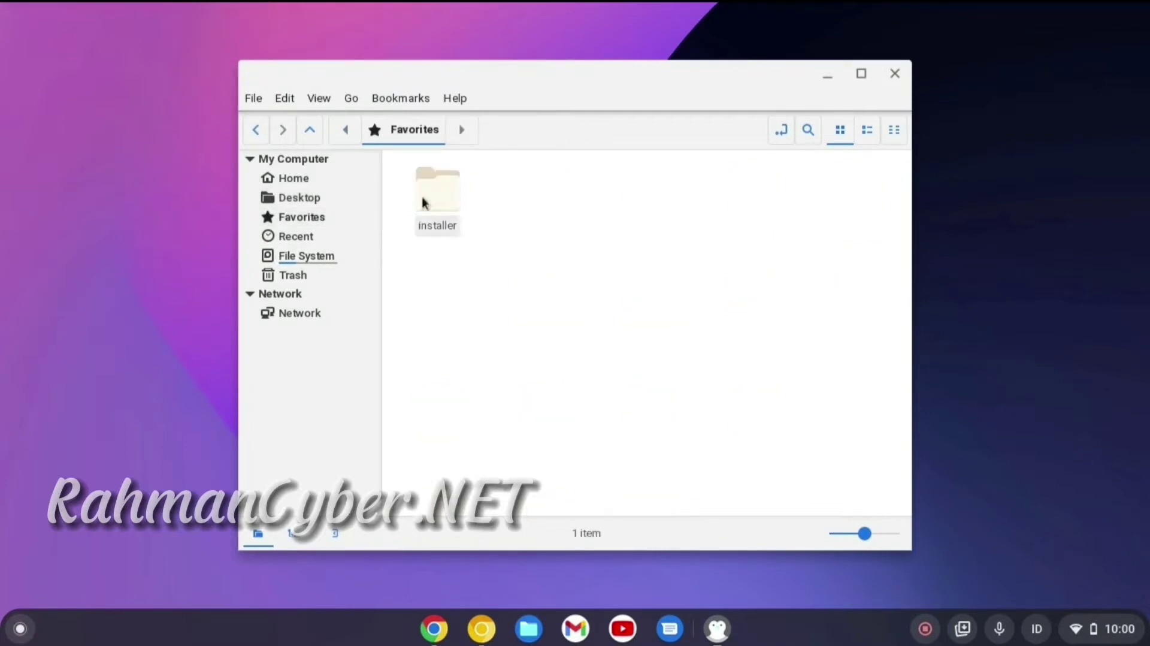
{"action": "double_click", "coordinate": [422, 203]}
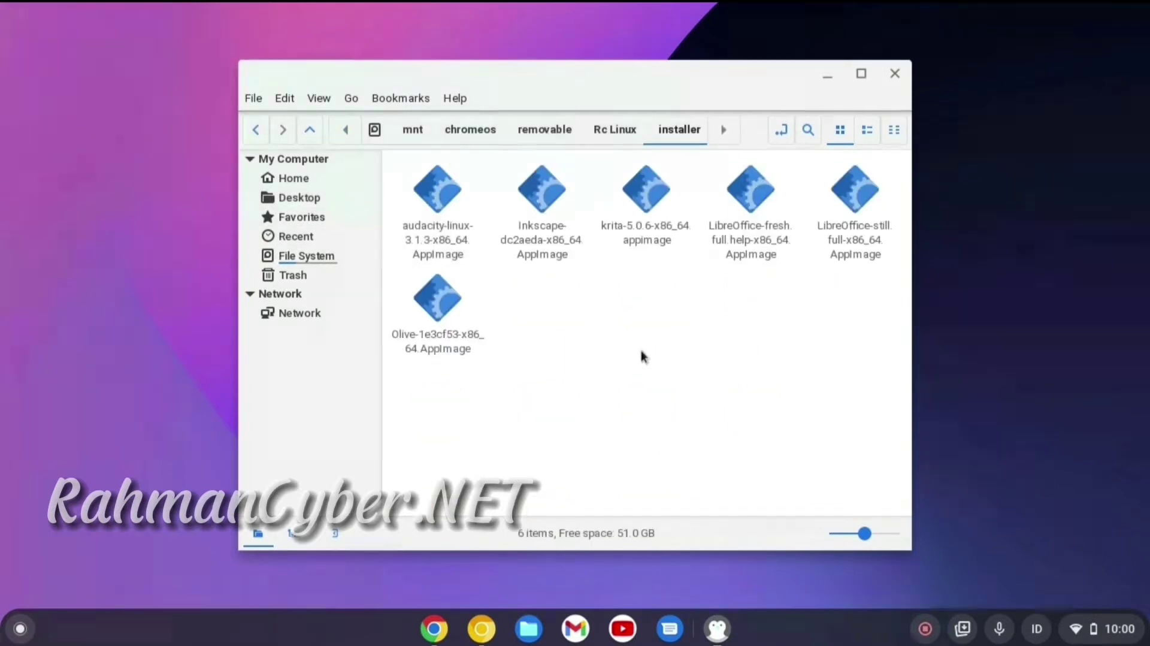
Step: Launch the Inkscape AppImage from the installer folder
{"action": "left_click", "coordinate": [544, 224]}
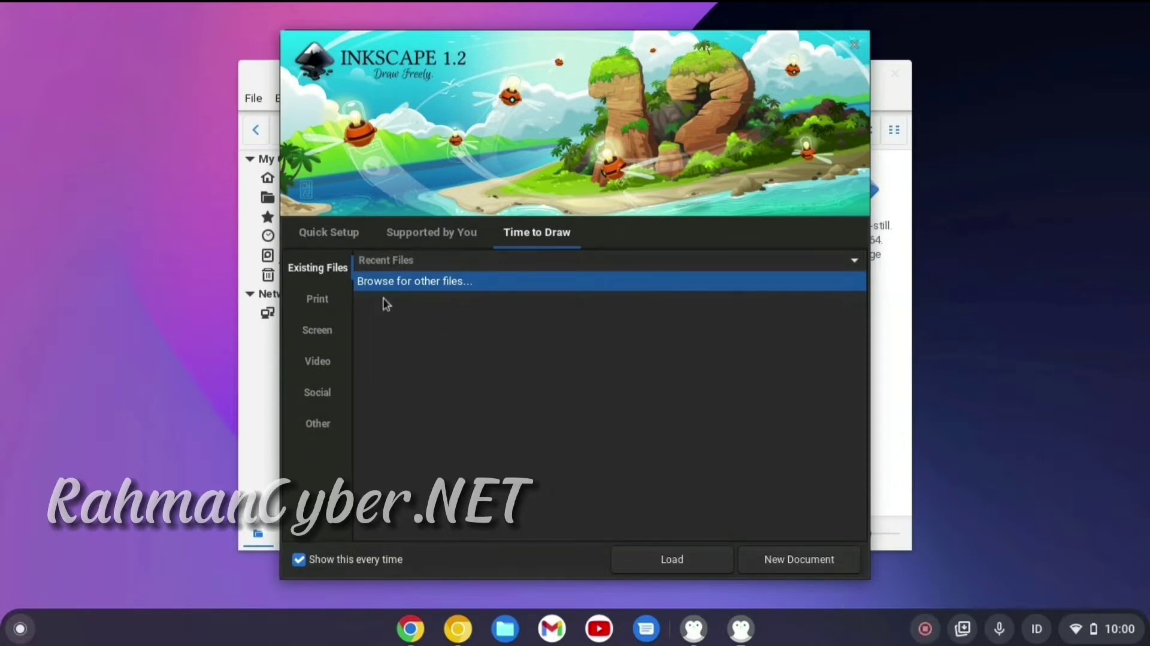
Step: Create a new blank document from the A3 print template
{"action": "left_click", "coordinate": [318, 299]}
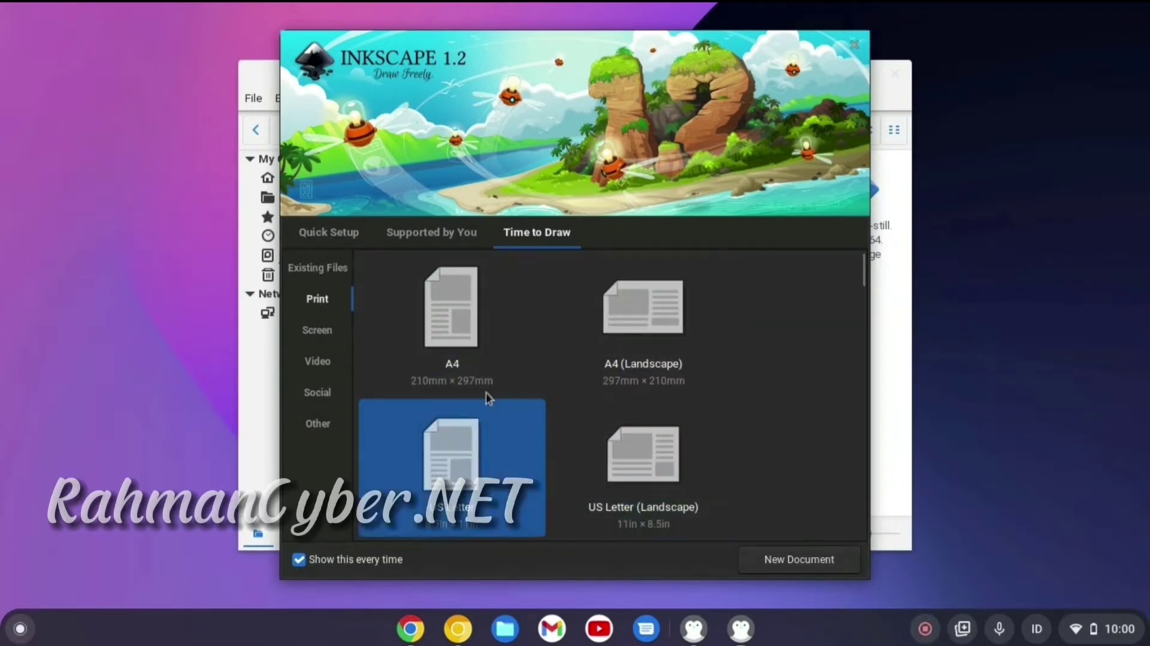
{"action": "scroll", "coordinate": [681, 367], "scroll_direction": "down", "scroll_amount": 2}
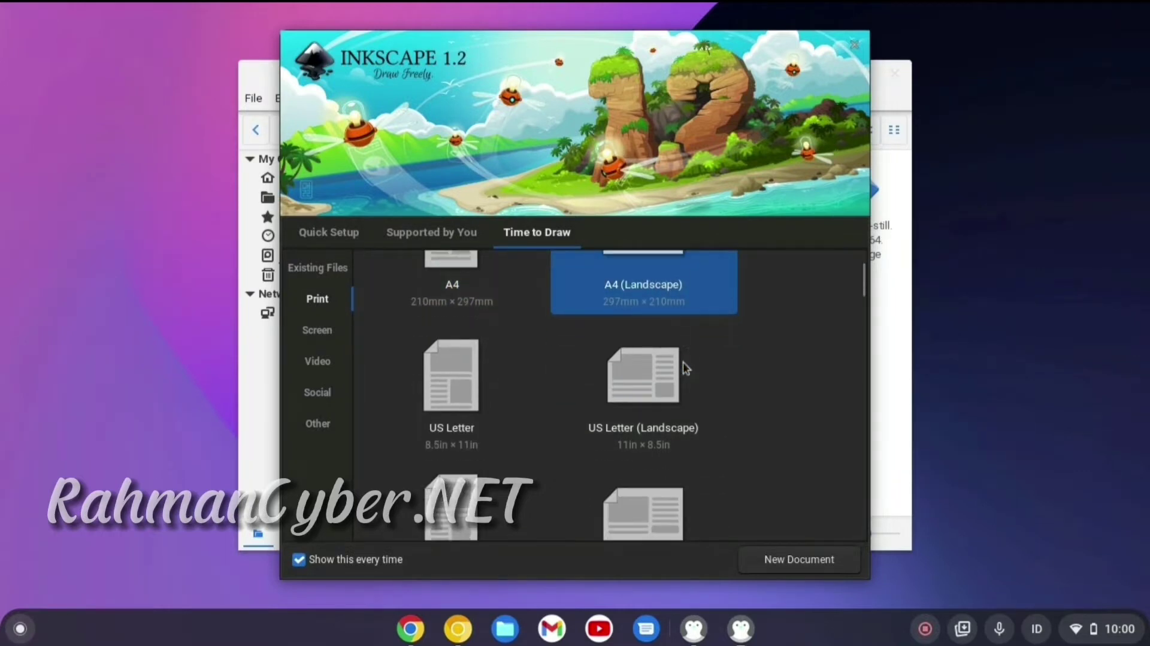
{"action": "scroll", "coordinate": [681, 367], "scroll_direction": "down", "scroll_amount": 2}
{"action": "scroll", "coordinate": [683, 366], "scroll_direction": "down", "scroll_amount": 2}
{"action": "scroll", "coordinate": [686, 367], "scroll_direction": "down", "scroll_amount": 2}
{"action": "scroll", "coordinate": [685, 368], "scroll_direction": "down", "scroll_amount": 2}
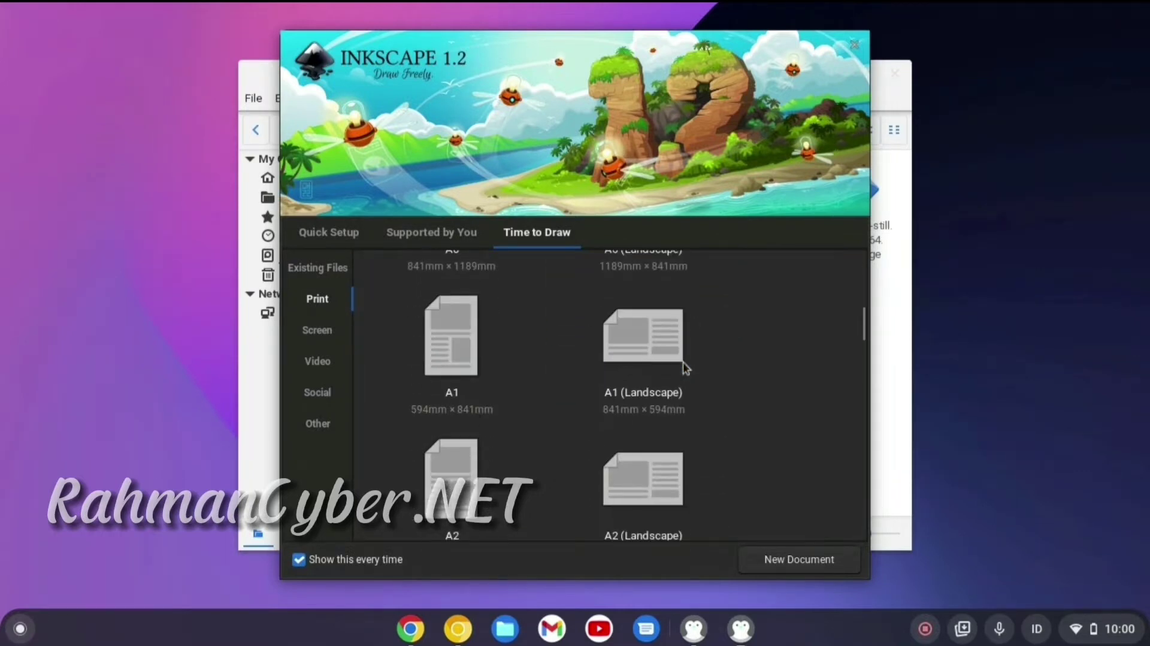
{"action": "scroll", "coordinate": [685, 367], "scroll_direction": "down", "scroll_amount": 1}
{"action": "scroll", "coordinate": [685, 368], "scroll_direction": "down", "scroll_amount": 1}
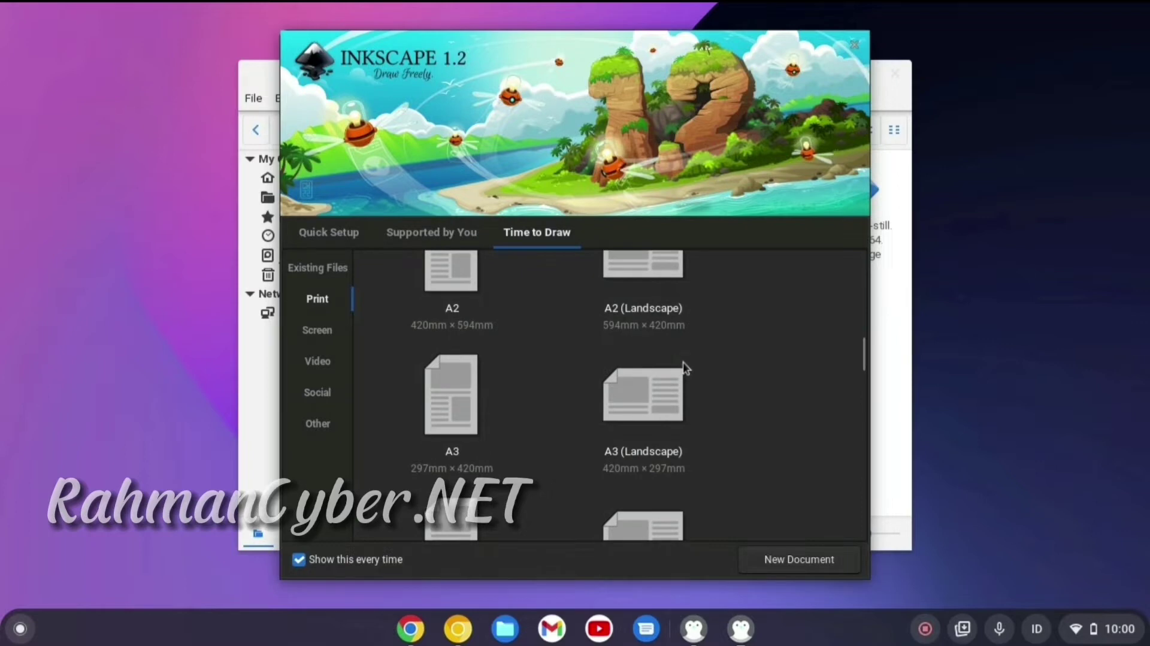
{"action": "scroll", "coordinate": [685, 366], "scroll_direction": "down", "scroll_amount": 1}
{"action": "left_click", "coordinate": [453, 372]}
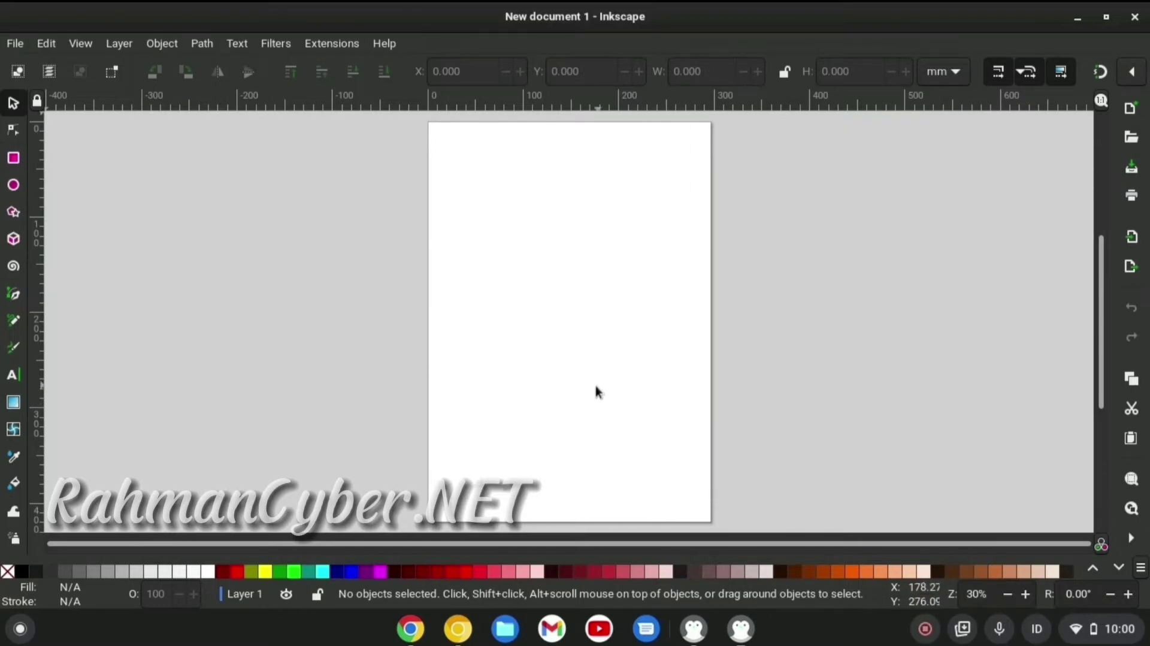
Step: Draw a black rectangle spanning from the page's top-left to near its bottom-right
{"action": "left_click", "coordinate": [13, 159]}
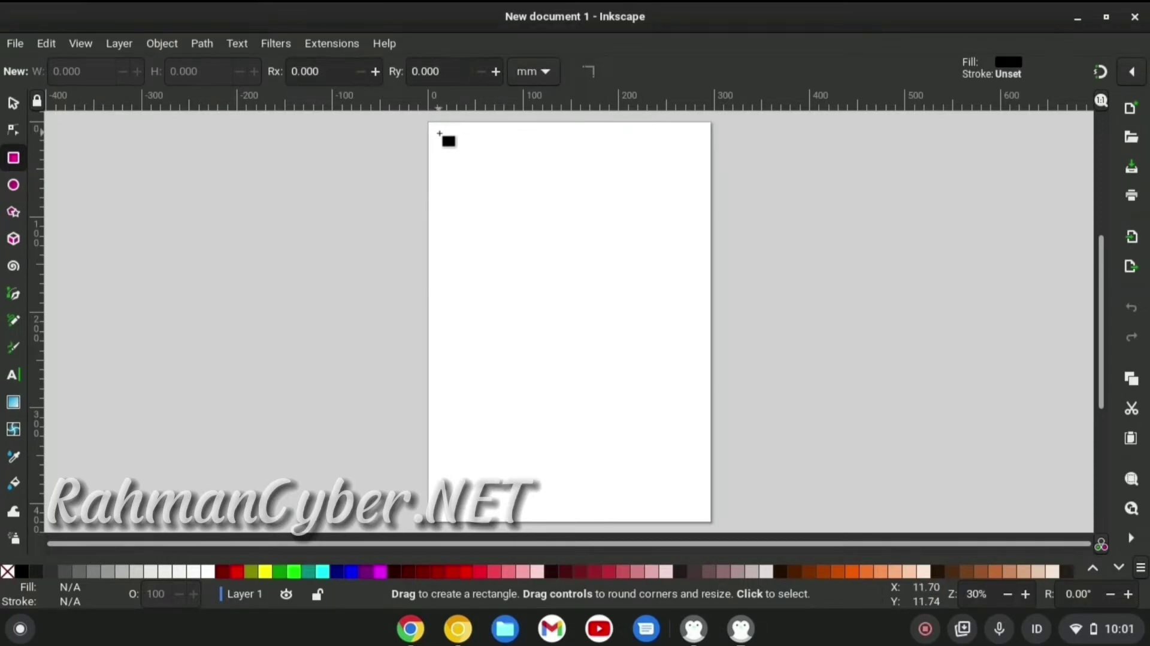
{"action": "mouse_move", "coordinate": [439, 133]}
{"action": "left_mouse_down"}
{"action": "mouse_move", "coordinate": [628, 291]}
{"action": "mouse_move", "coordinate": [675, 380]}
{"action": "mouse_move", "coordinate": [700, 510]}
{"action": "left_mouse_up"}
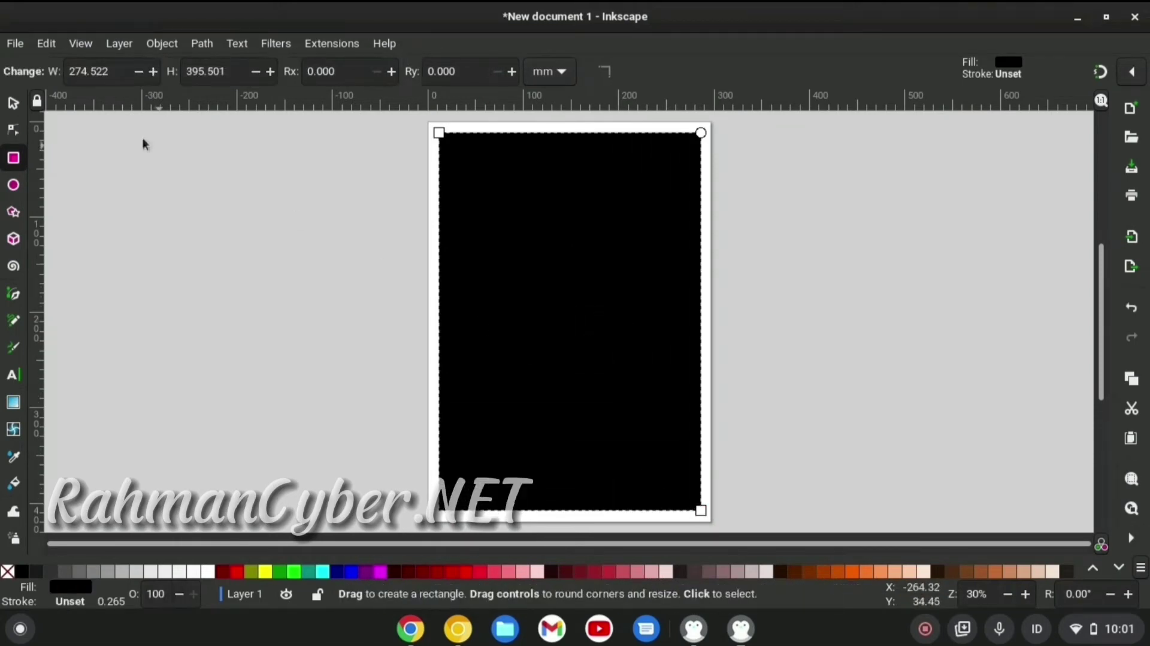
{"action": "left_click", "coordinate": [18, 45]}
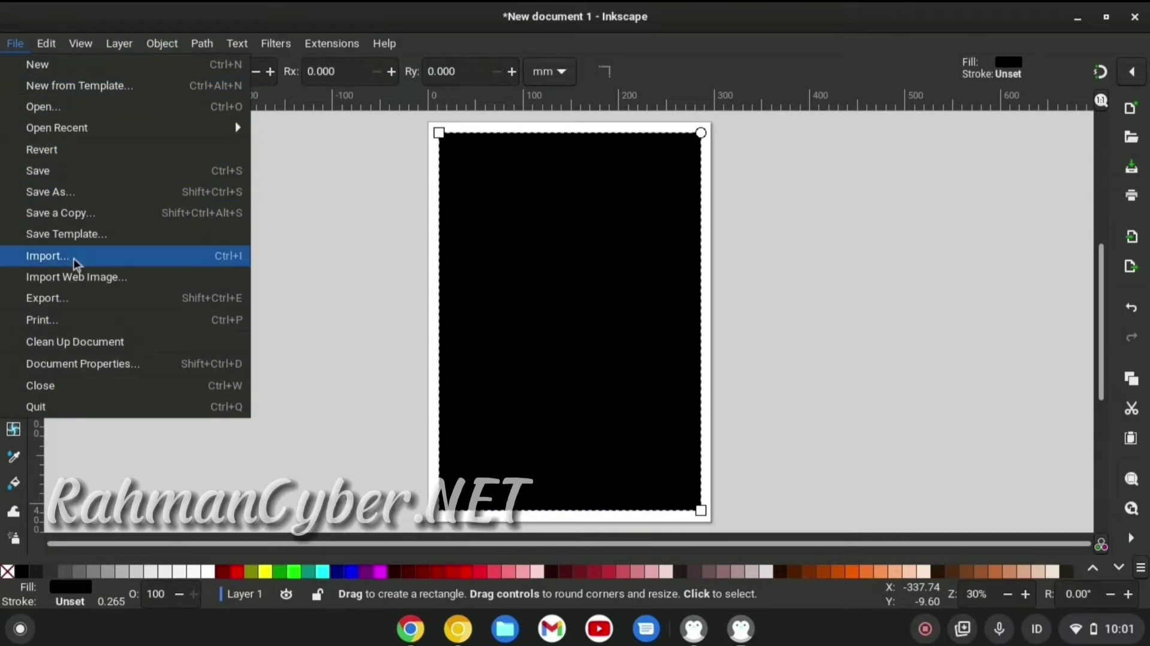
Step: Open Document Properties and copy the 297 mm page width
{"action": "left_click", "coordinate": [114, 364]}
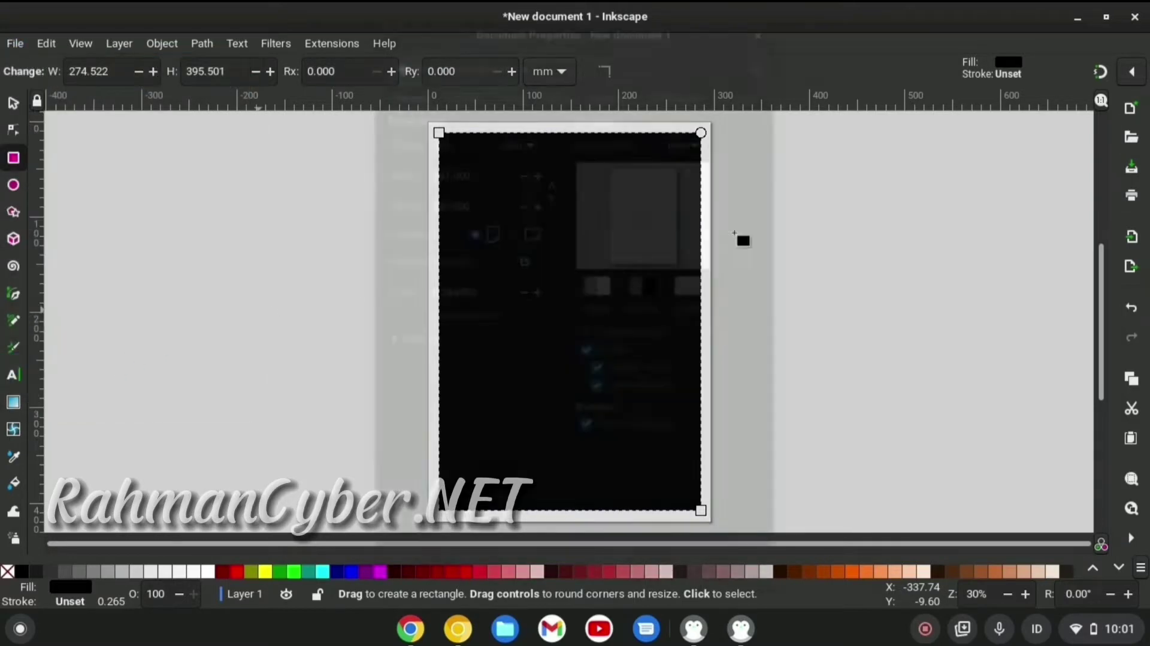
{"action": "mouse_move", "coordinate": [590, 33]}
{"action": "left_mouse_down"}
{"action": "mouse_move", "coordinate": [942, 41]}
{"action": "mouse_move", "coordinate": [967, 69]}
{"action": "left_mouse_up"}
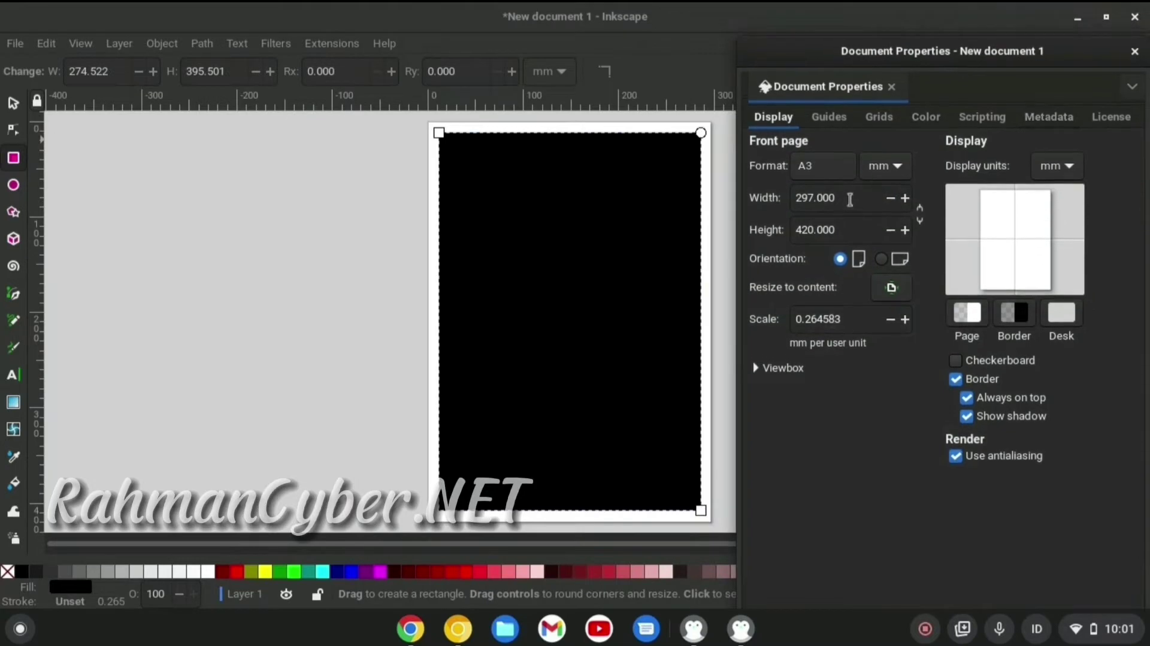
{"action": "left_click_drag", "start_coordinate": [850, 199], "coordinate": [779, 195]}
{"action": "right_click", "coordinate": [815, 206]}
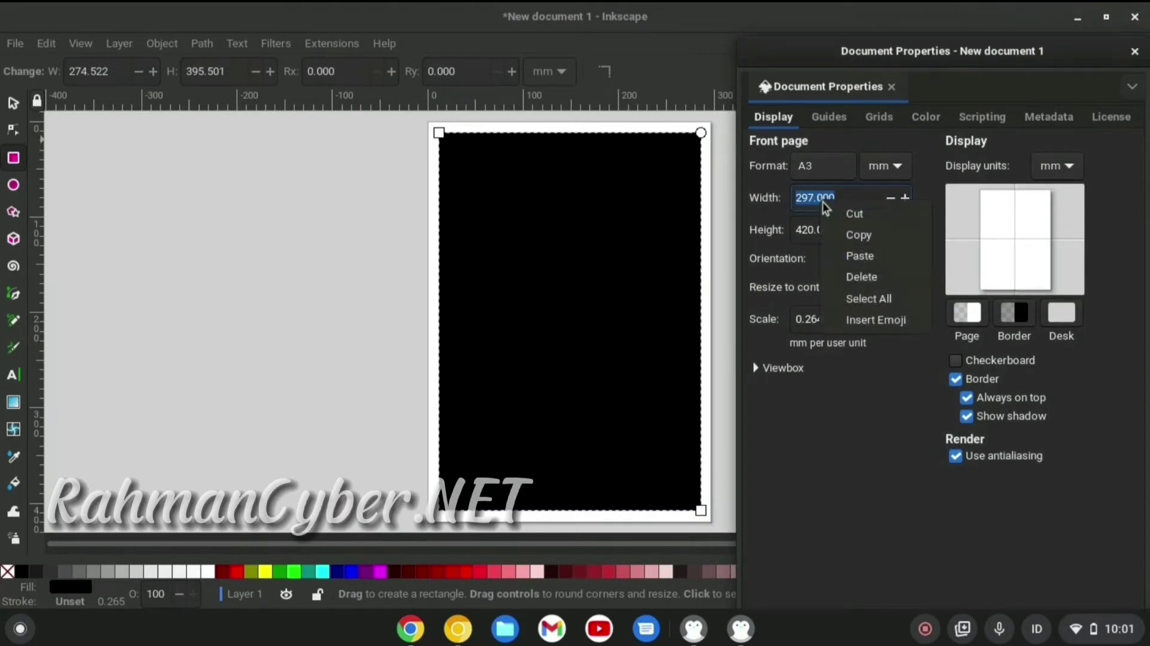
{"action": "left_click", "coordinate": [857, 231]}
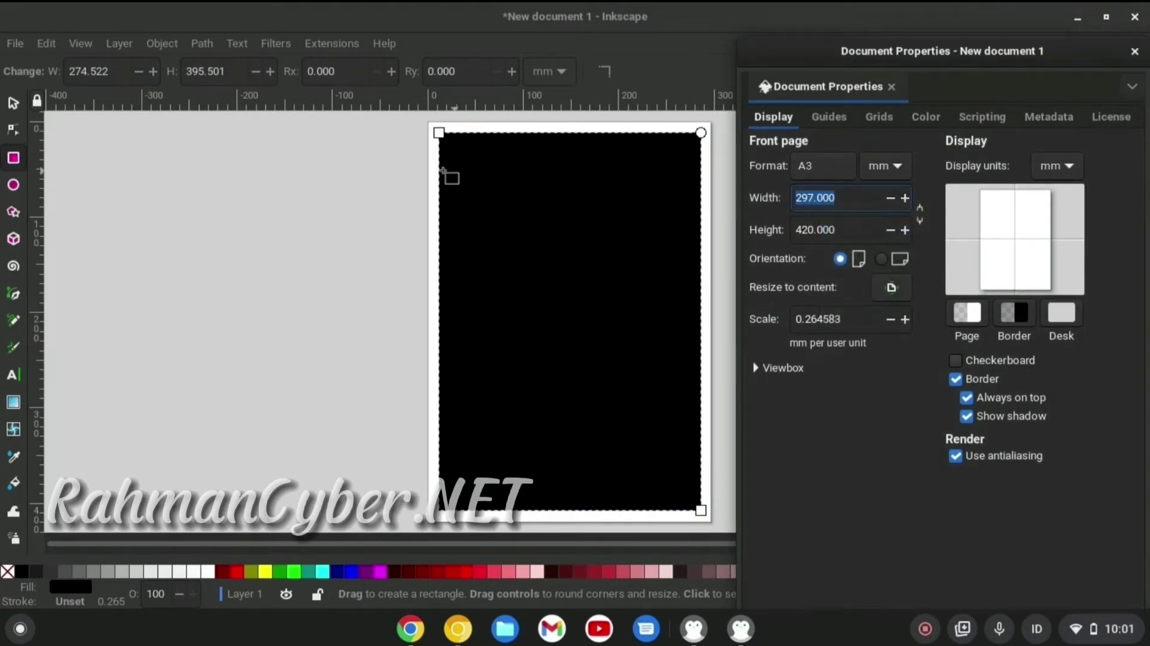
Step: Select the rectangle and shift the properties dialog to uncover the object size fields
{"action": "left_click", "coordinate": [13, 103]}
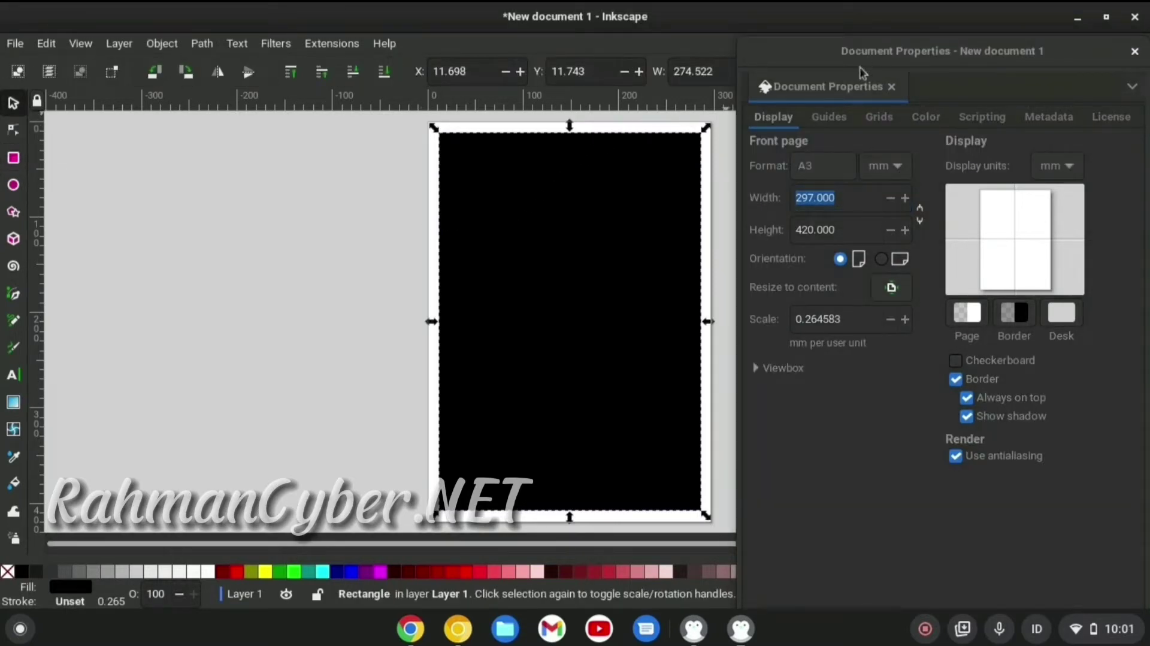
{"action": "left_click", "coordinate": [965, 132]}
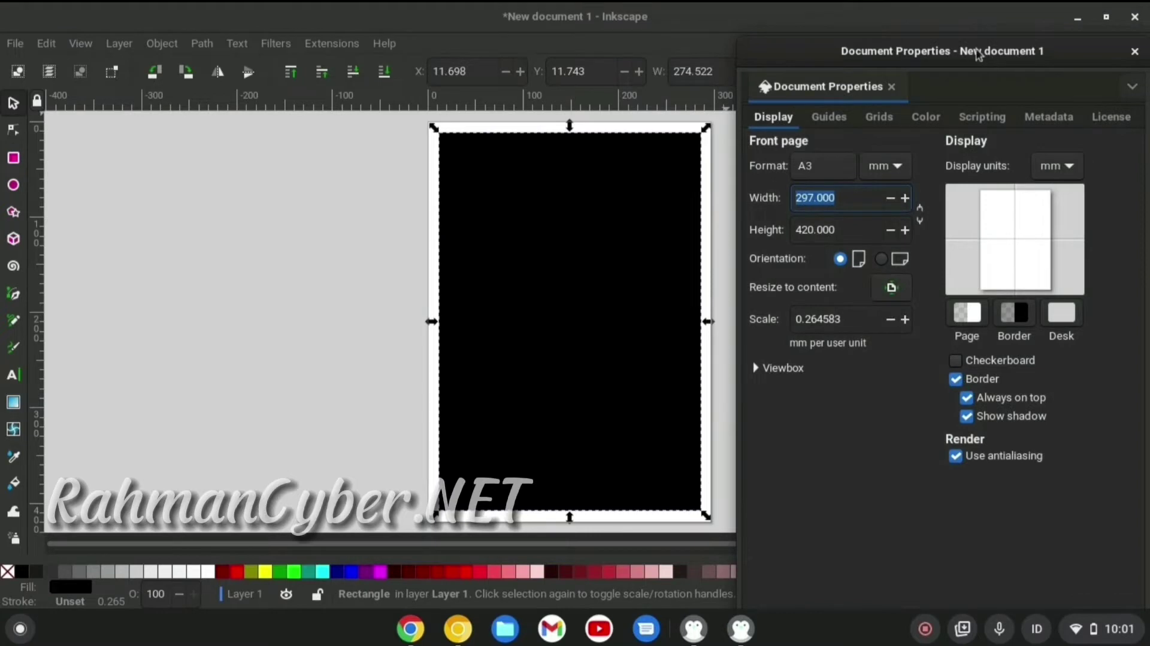
{"action": "left_click_drag", "start_coordinate": [977, 56], "coordinate": [977, 145]}
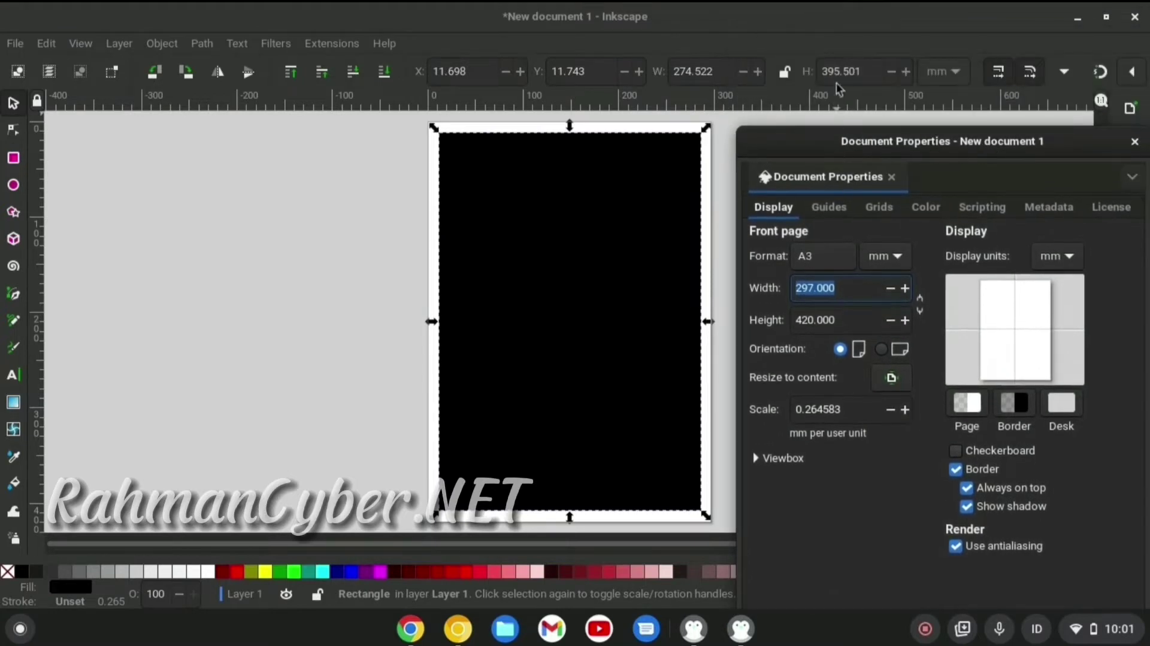
{"action": "left_click", "coordinate": [848, 72]}
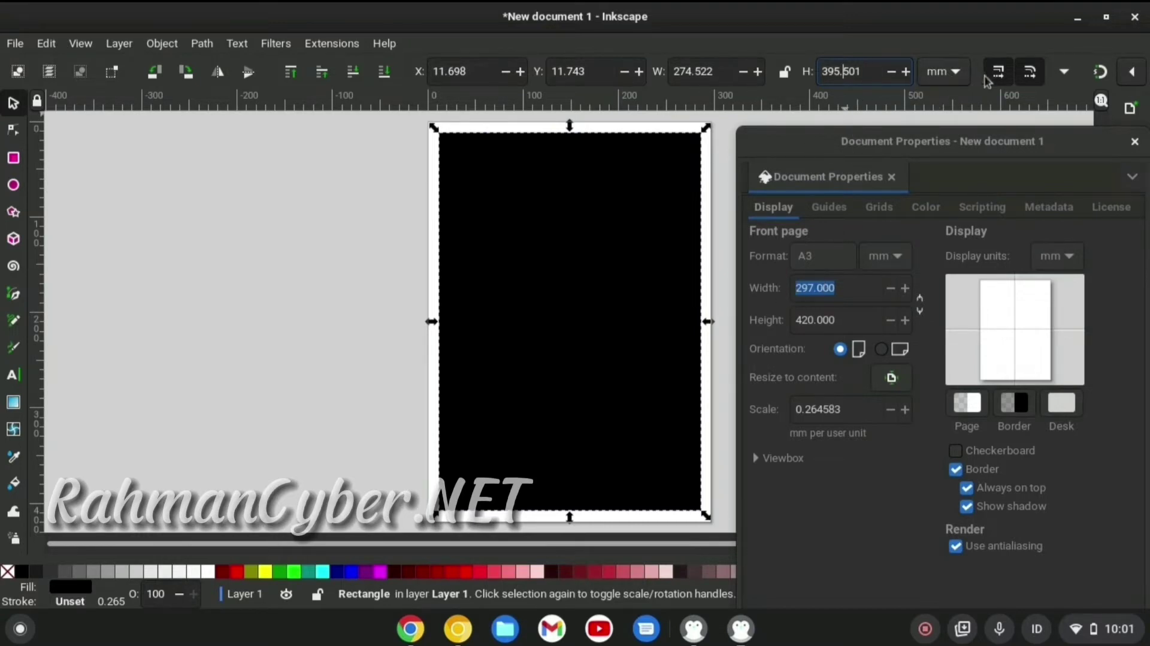
Step: Resize the black rectangle to 297 mm wide by 420 mm tall
{"action": "triple_click", "coordinate": [711, 72]}
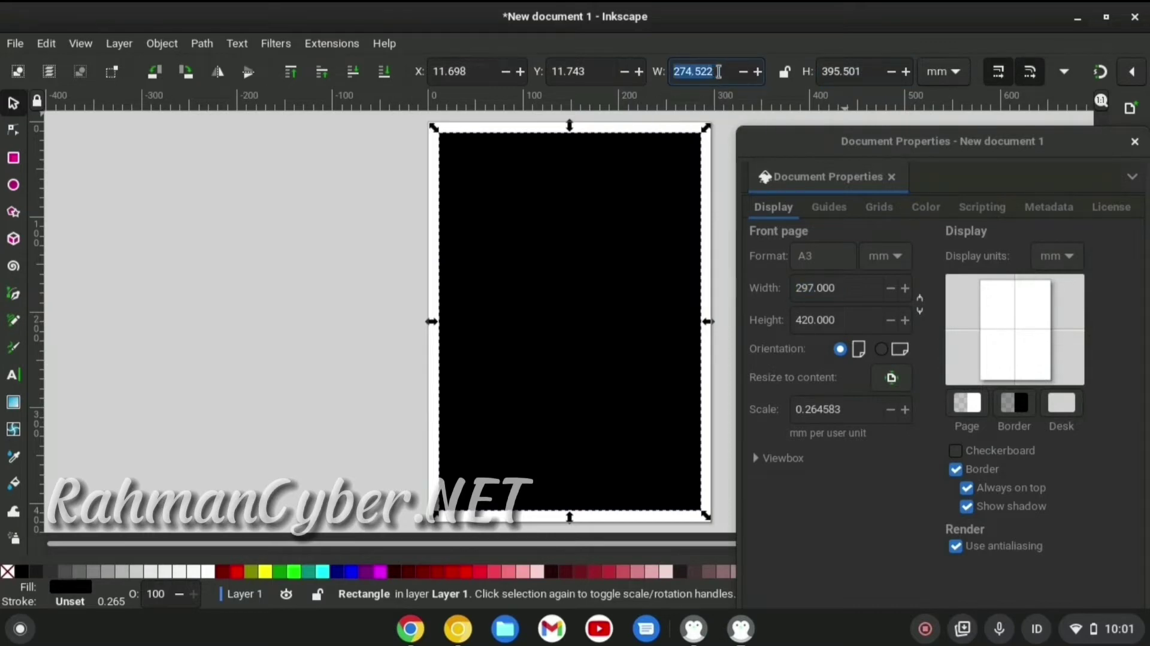
{"action": "type", "text": "297.000"}
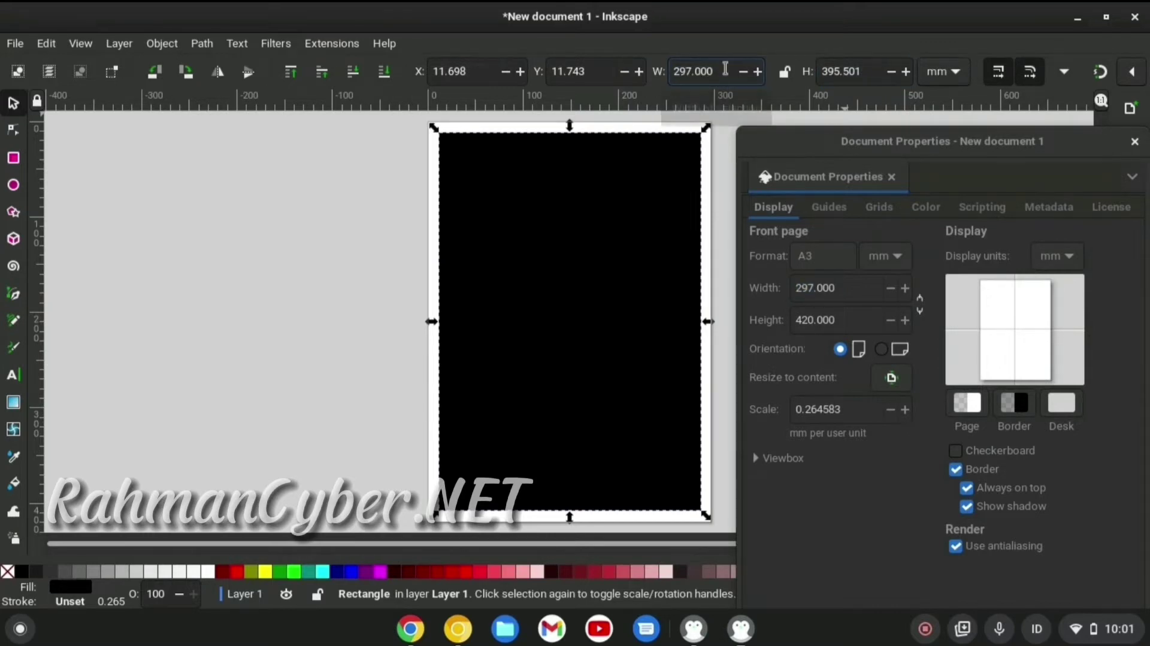
{"action": "key", "text": "Return"}
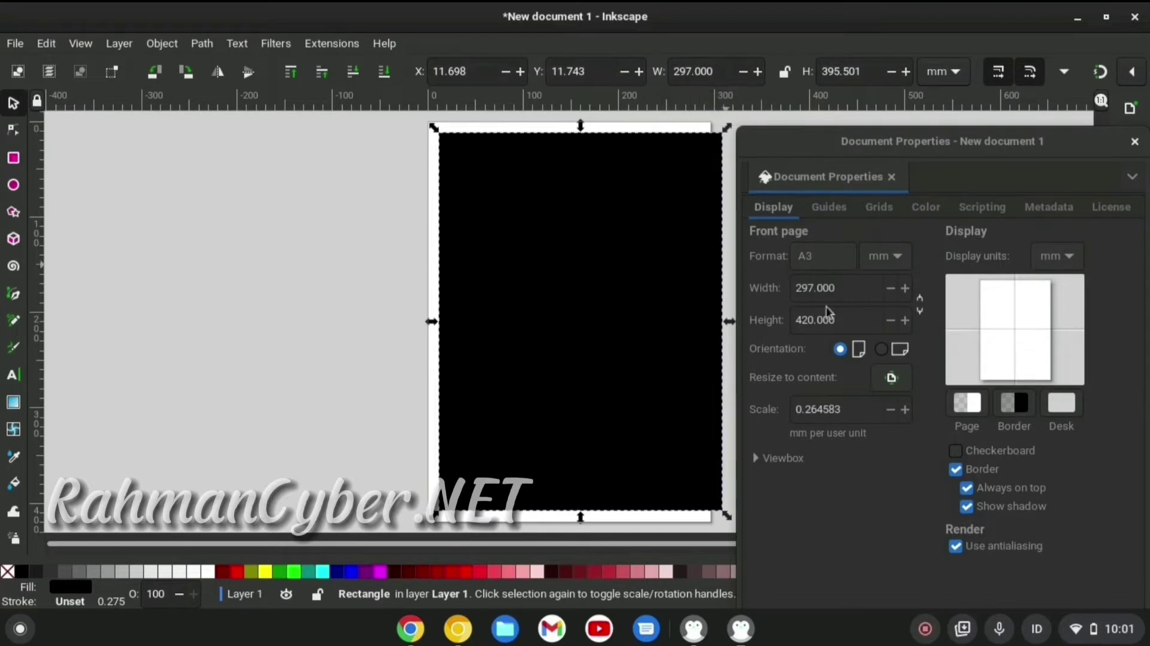
{"action": "triple_click", "coordinate": [846, 319]}
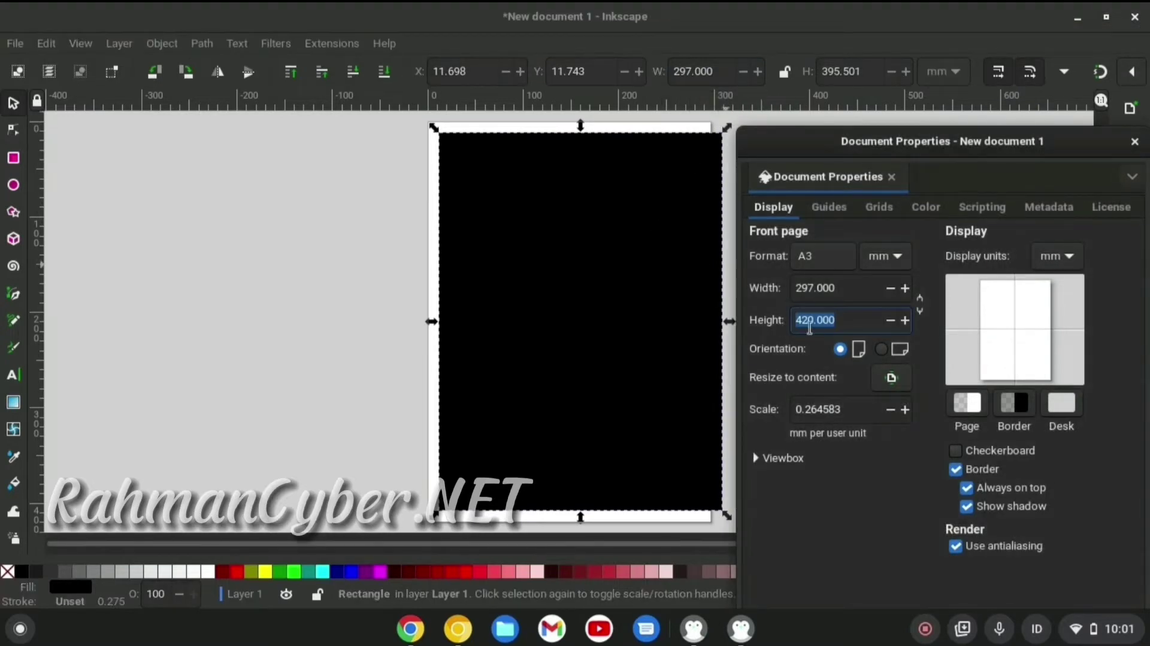
{"action": "key", "text": "ctrl"}
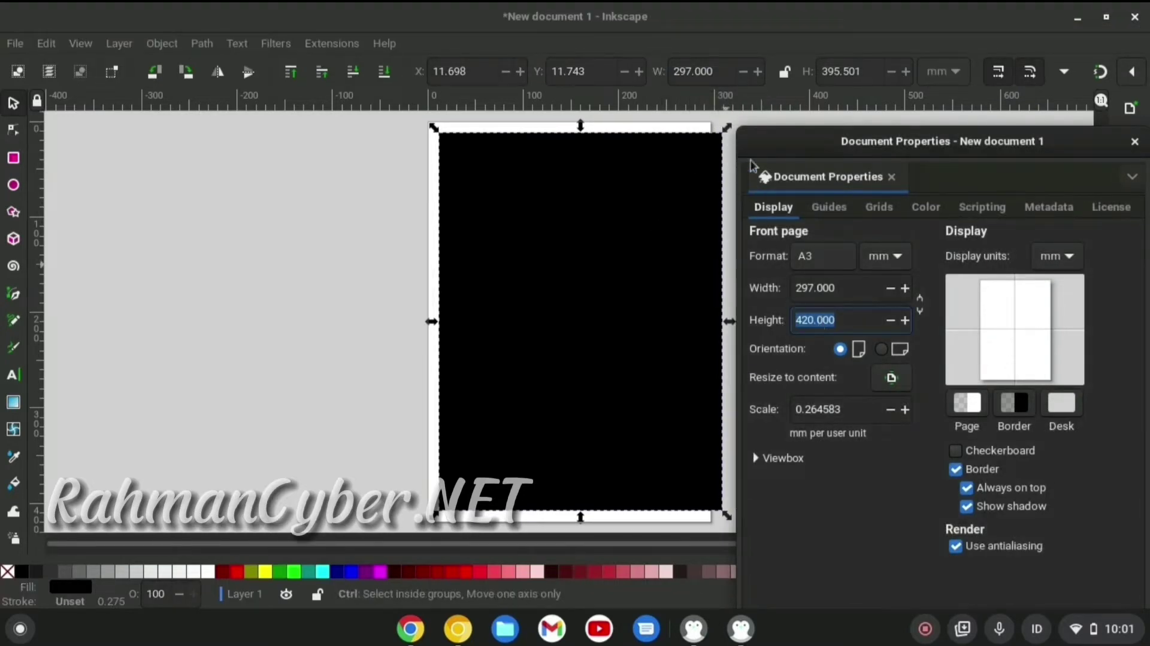
{"action": "left_click", "coordinate": [854, 71]}
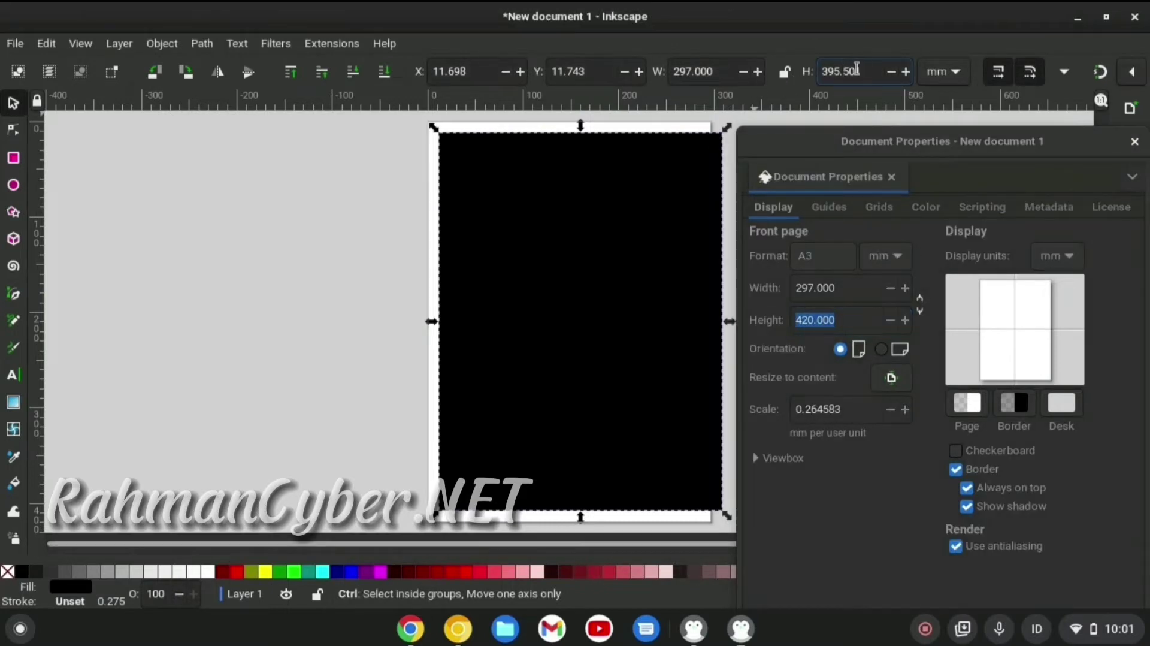
{"action": "double_click", "coordinate": [856, 69]}
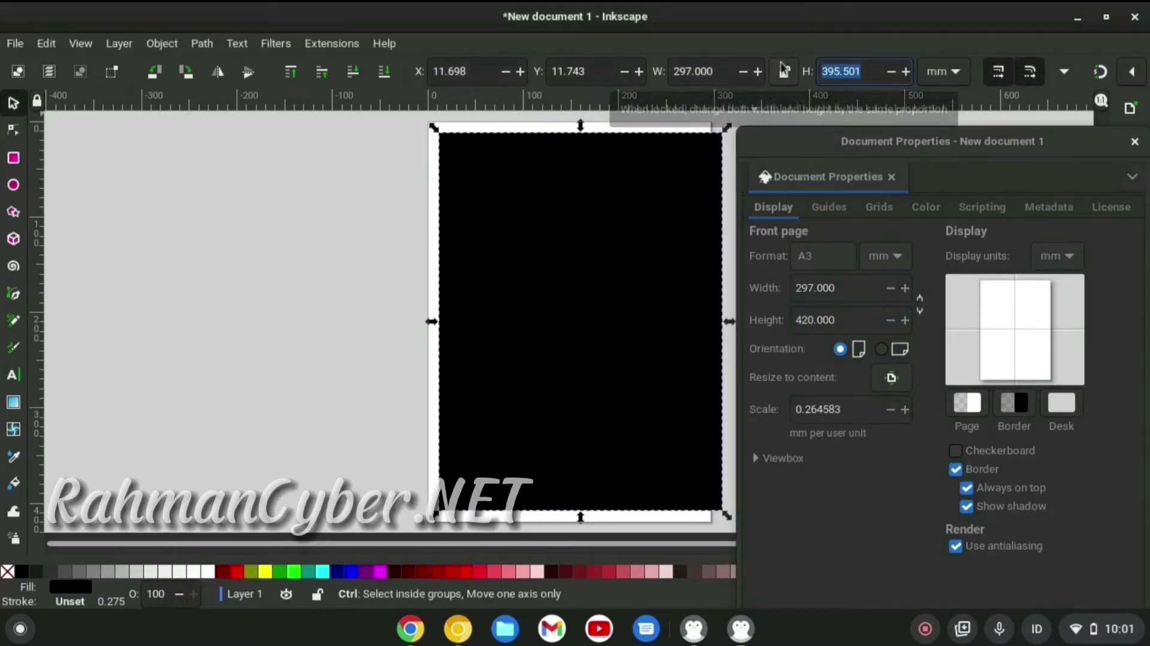
{"action": "type", "text": "420.000"}
{"action": "key", "text": "Return"}
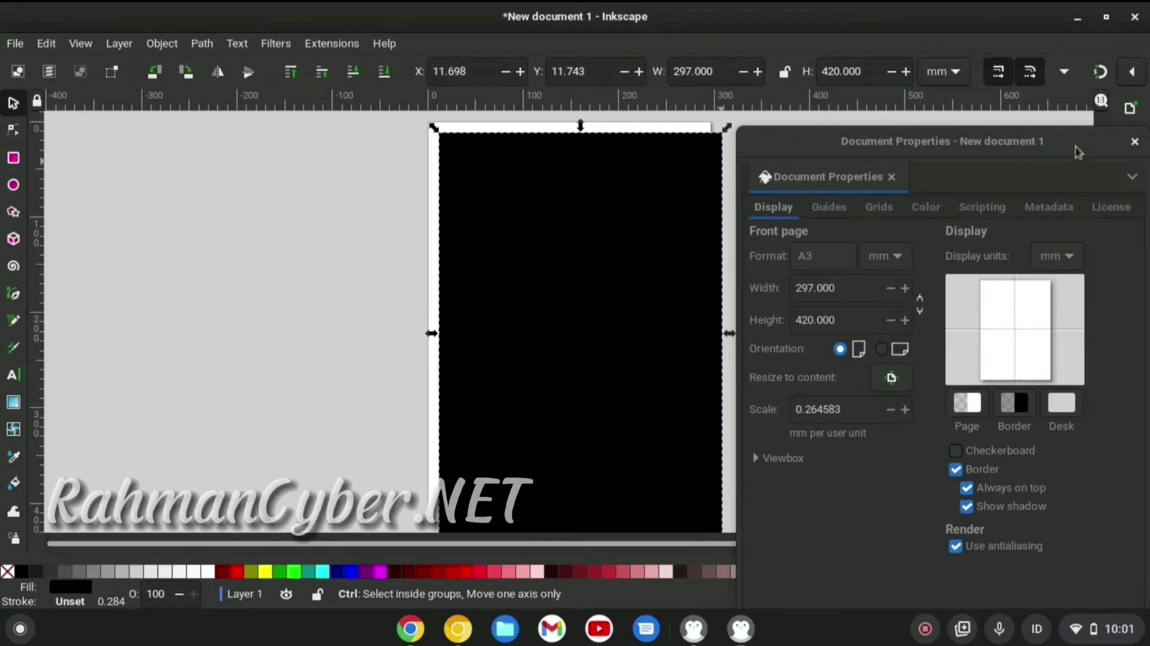
Step: Drag the black rectangle left to X −16.062, Y 17.888 mm, past the page edge
{"action": "mouse_move", "coordinate": [1078, 152]}
{"action": "left_mouse_down"}
{"action": "mouse_move", "coordinate": [1045, 63]}
{"action": "mouse_move", "coordinate": [1067, 103]}
{"action": "left_mouse_up"}
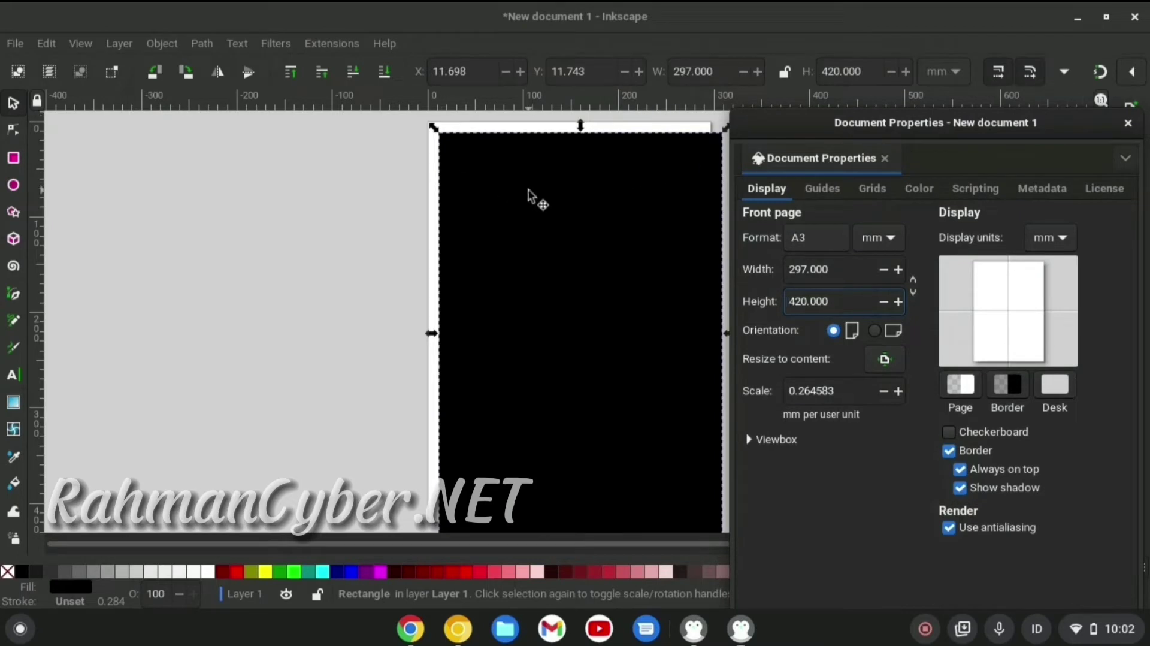
{"action": "mouse_move", "coordinate": [527, 190]}
{"action": "left_mouse_down"}
{"action": "mouse_move", "coordinate": [357, 222]}
{"action": "mouse_move", "coordinate": [455, 167]}
{"action": "mouse_move", "coordinate": [434, 163]}
{"action": "left_mouse_up"}
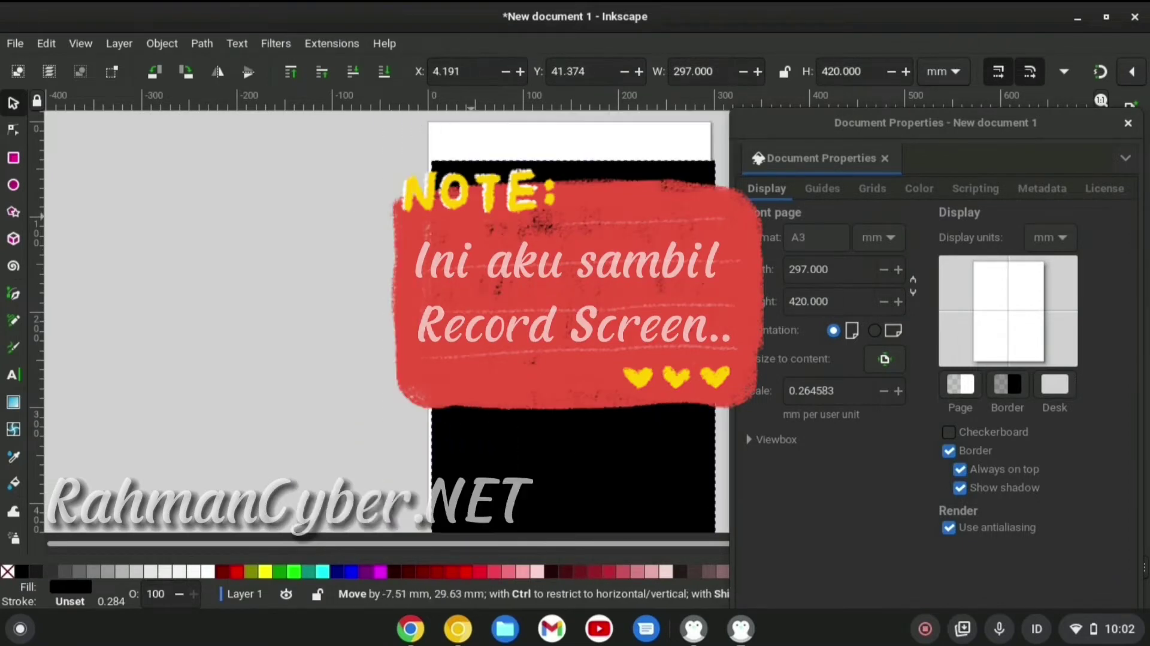
{"action": "left_click_drag", "start_coordinate": [479, 209], "coordinate": [460, 187]}
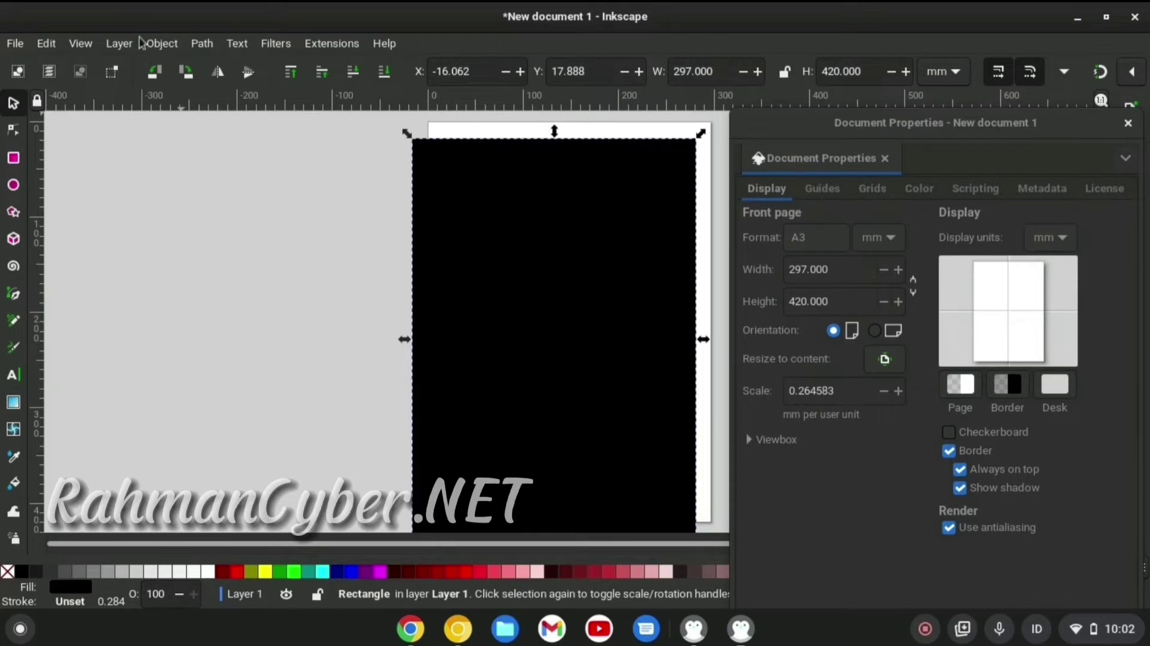
Step: Centre the rectangle horizontally and vertically relative to the page with Align and Distribute
{"action": "left_click", "coordinate": [162, 44]}
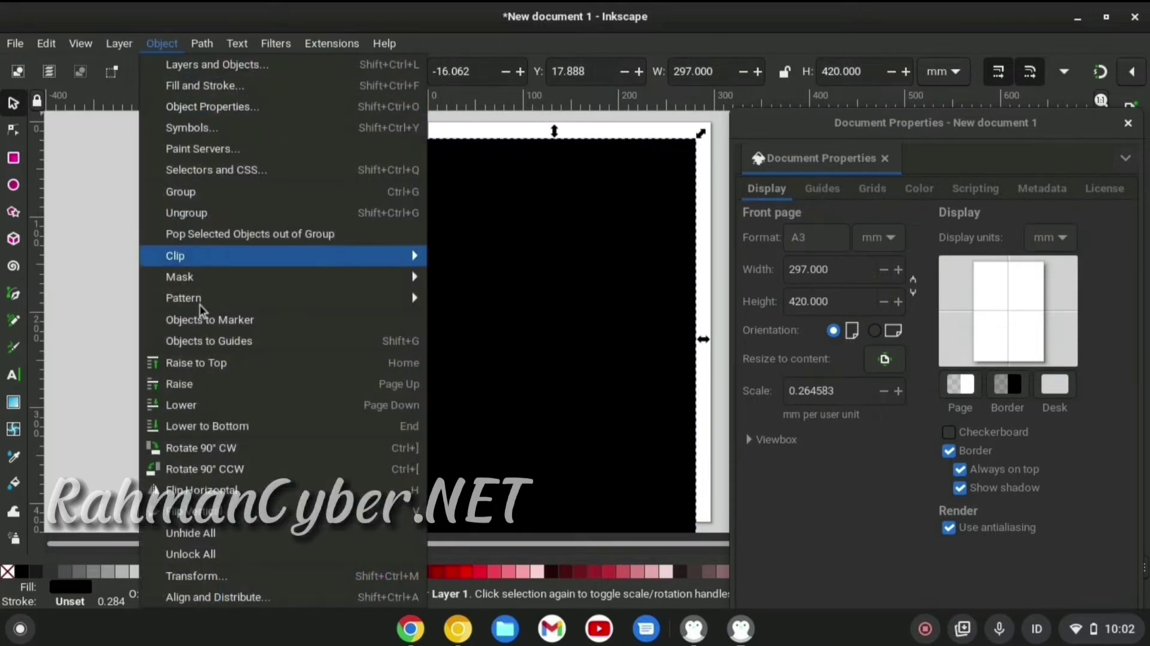
{"action": "left_click", "coordinate": [230, 596]}
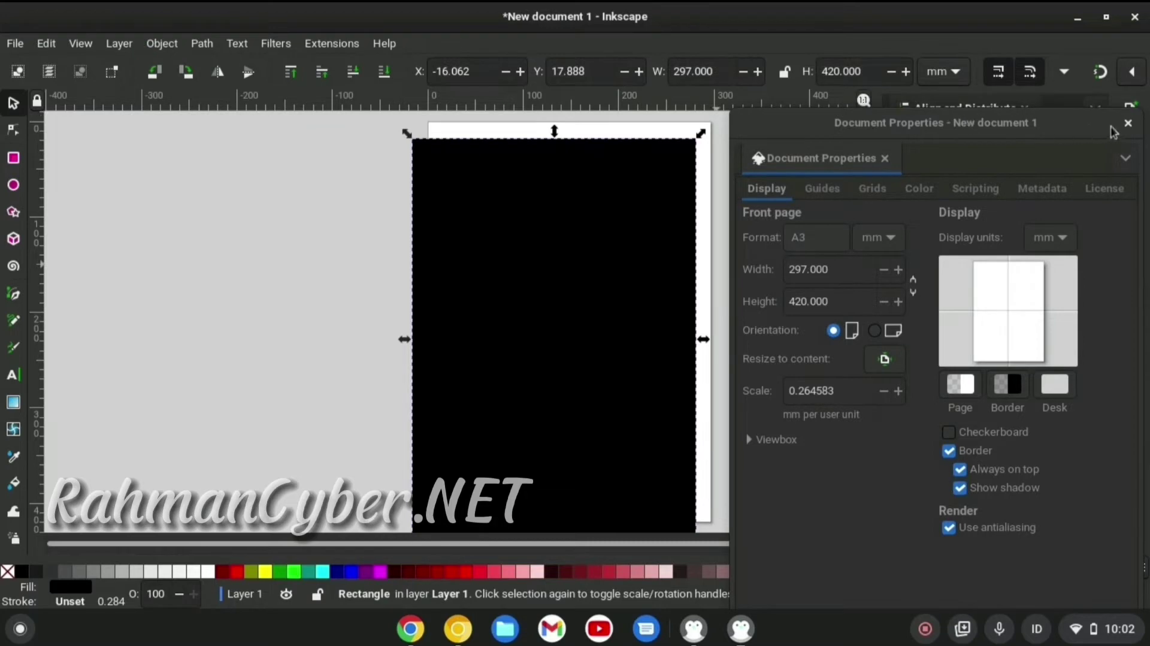
{"action": "left_click", "coordinate": [1128, 123]}
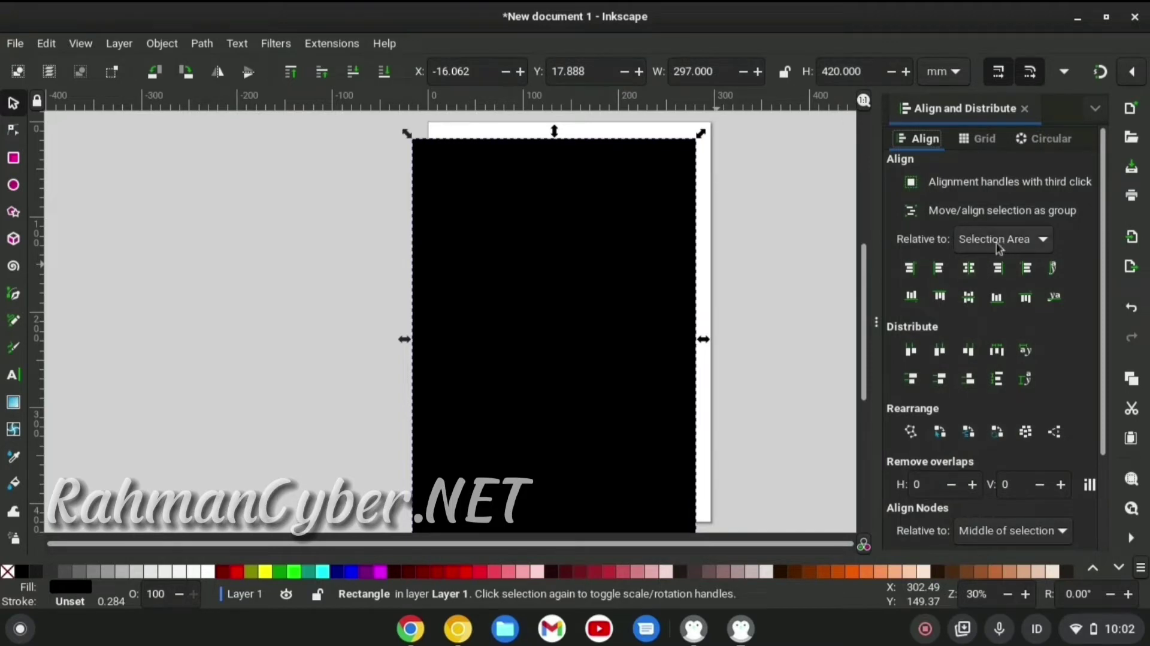
{"action": "left_click", "coordinate": [1039, 241]}
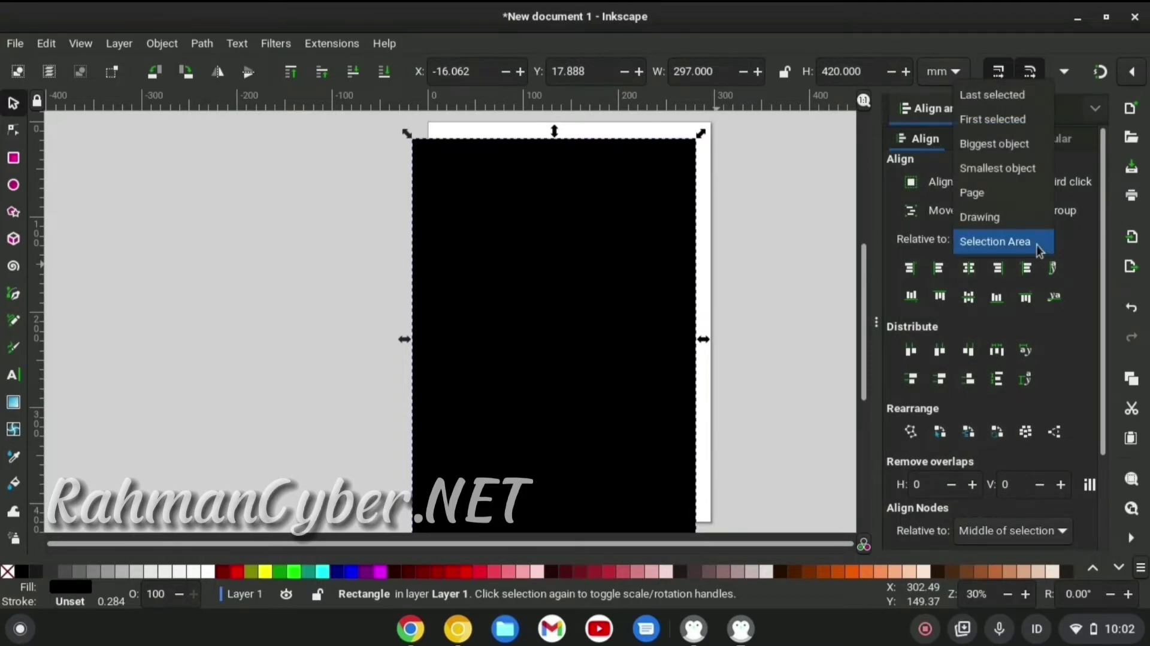
{"action": "left_click", "coordinate": [1004, 193]}
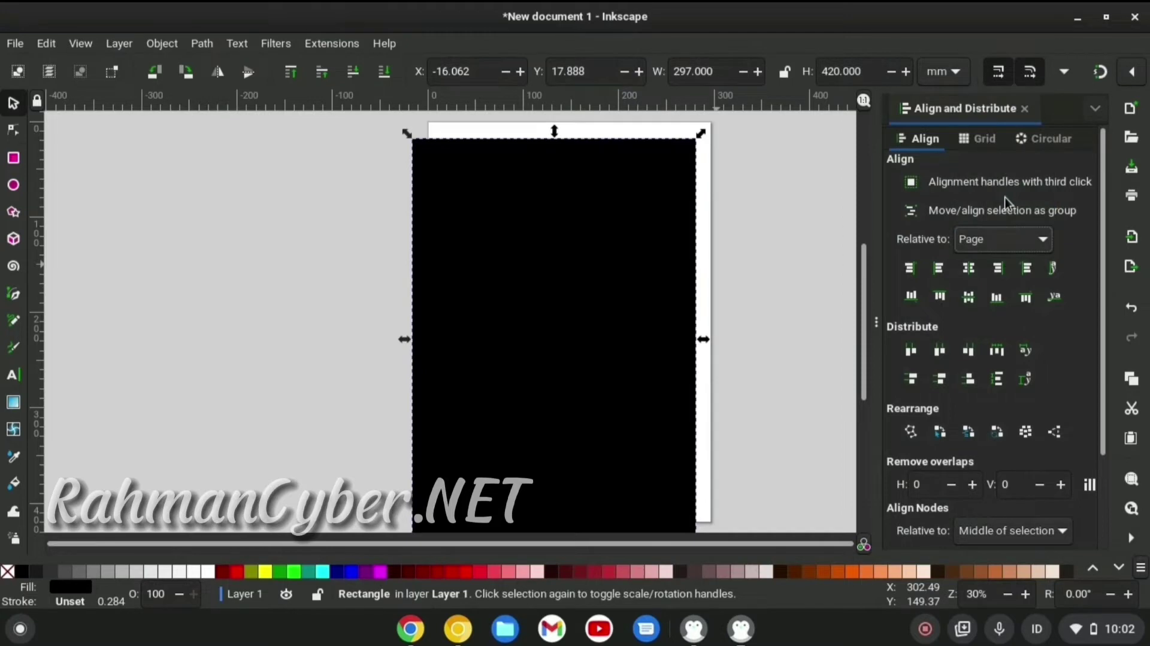
{"action": "left_click", "coordinate": [969, 268]}
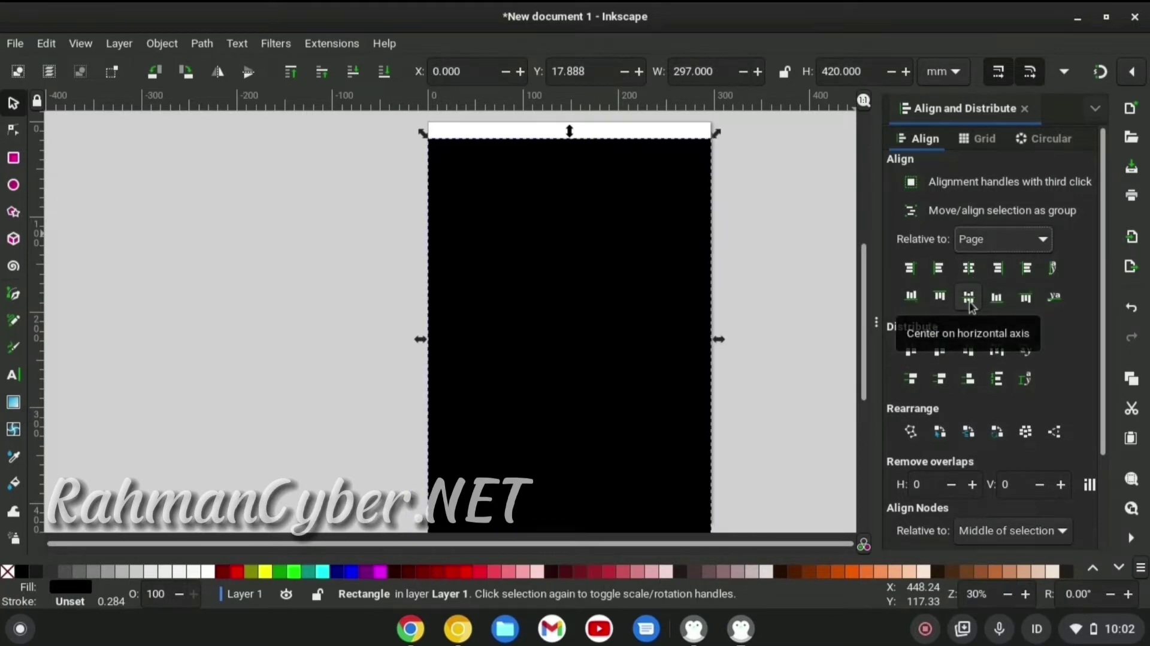
{"action": "left_click", "coordinate": [969, 297]}
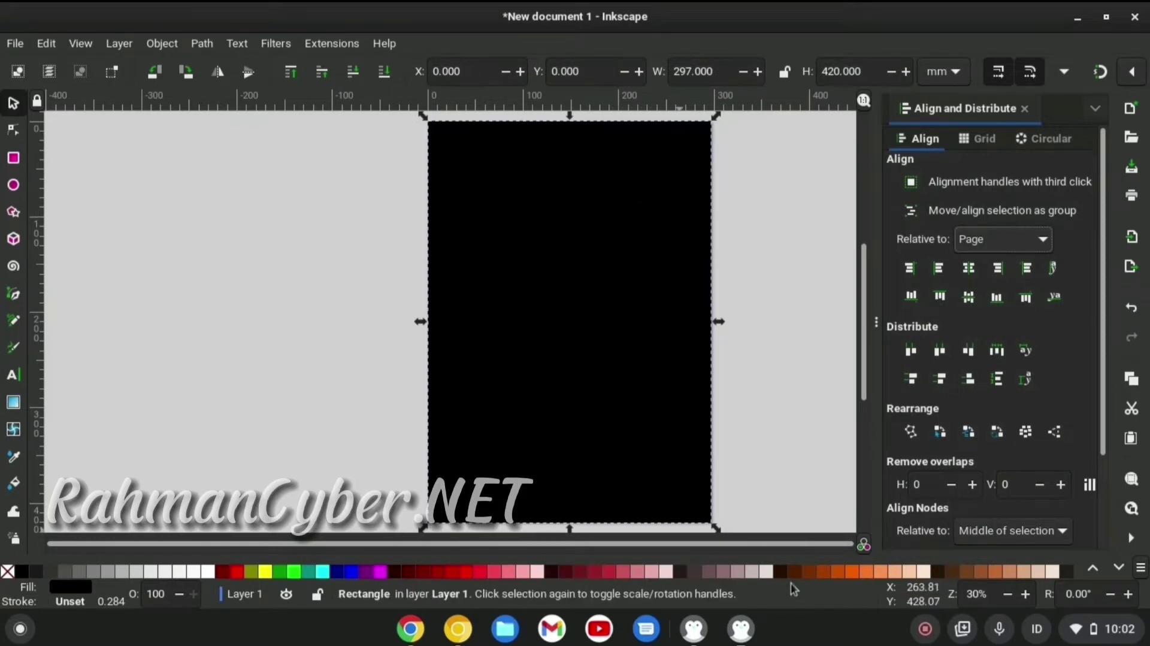
Step: Fill the page-sized rectangle with a light grey swatch from a shorter palette
{"action": "left_click", "coordinate": [1142, 573]}
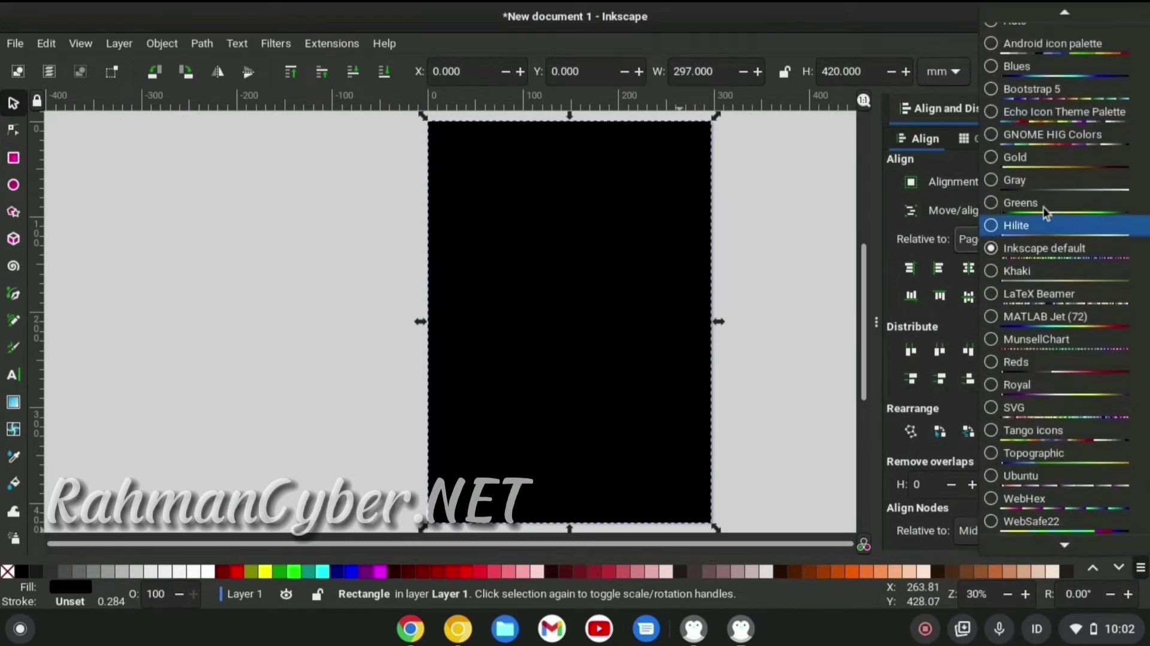
{"action": "left_click", "coordinate": [1052, 43]}
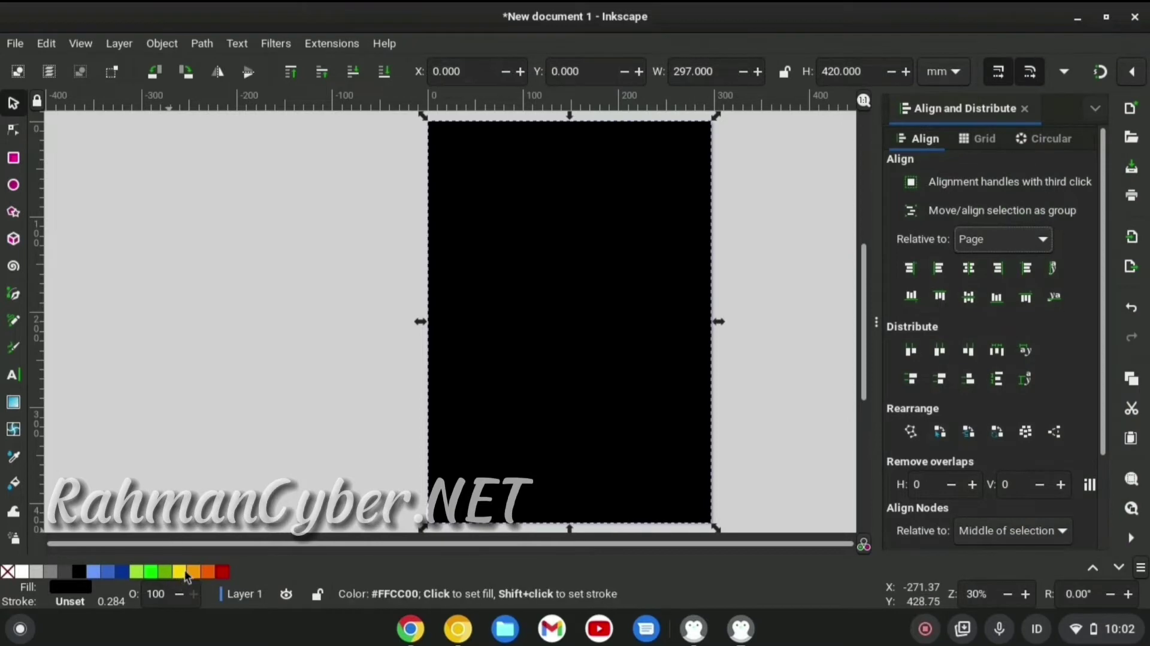
{"action": "left_click", "coordinate": [136, 571]}
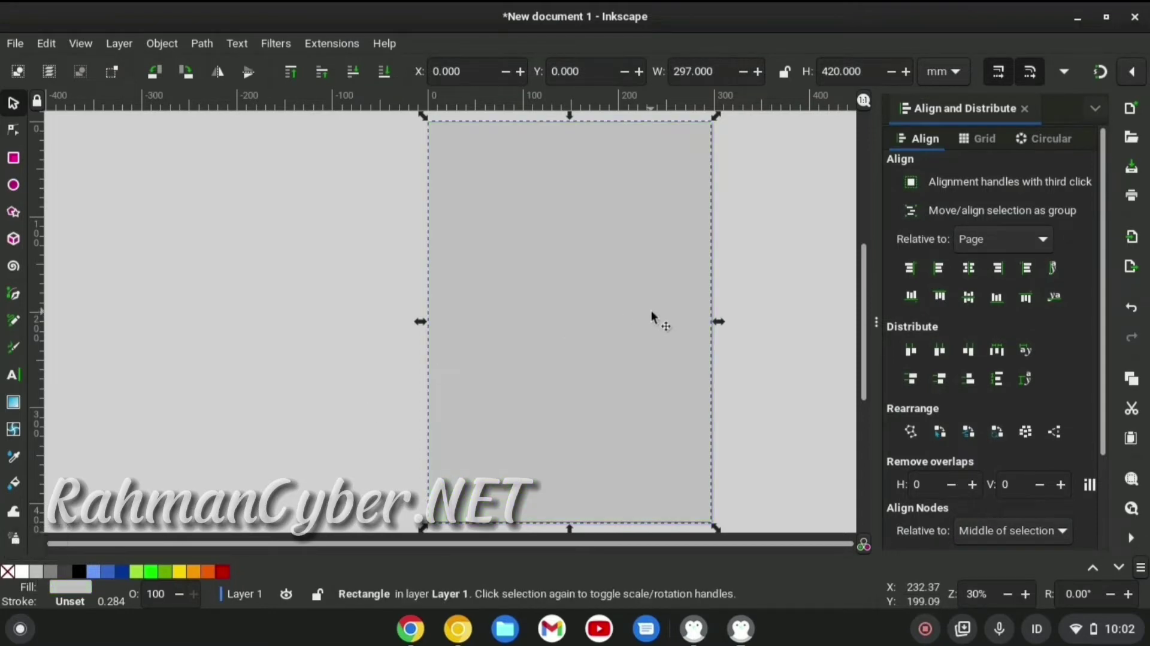
Step: Lock the grey rectangle so it can no longer be selected or moved
{"action": "right_click", "coordinate": [595, 263]}
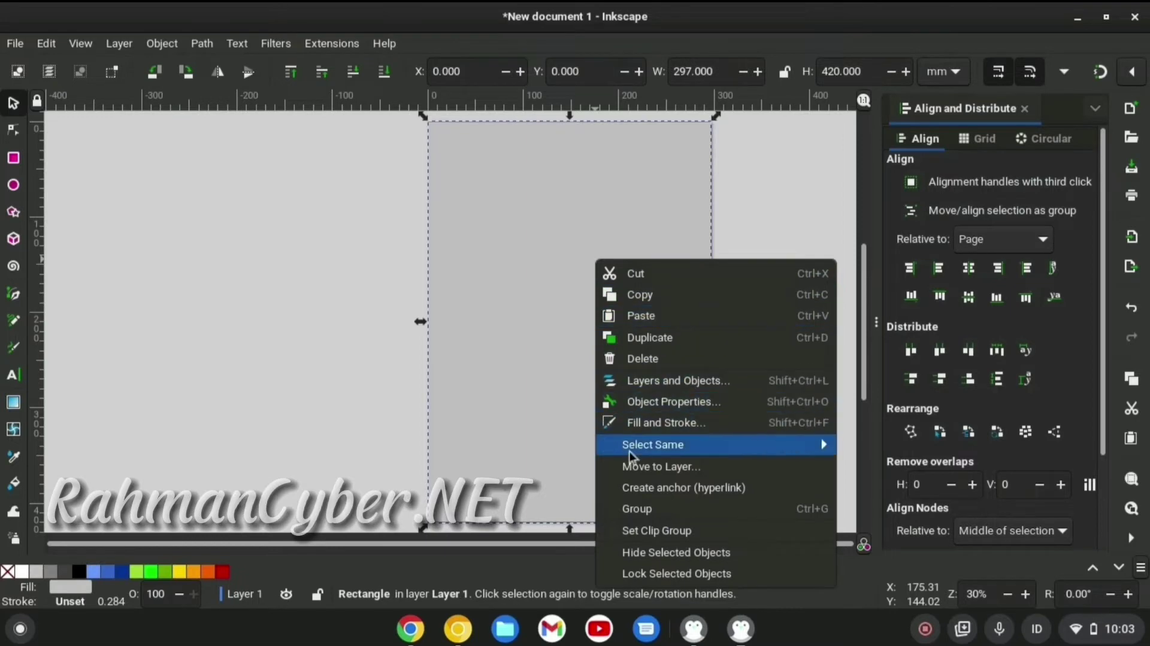
{"action": "right_click", "coordinate": [554, 246]}
{"action": "right_click", "coordinate": [555, 248]}
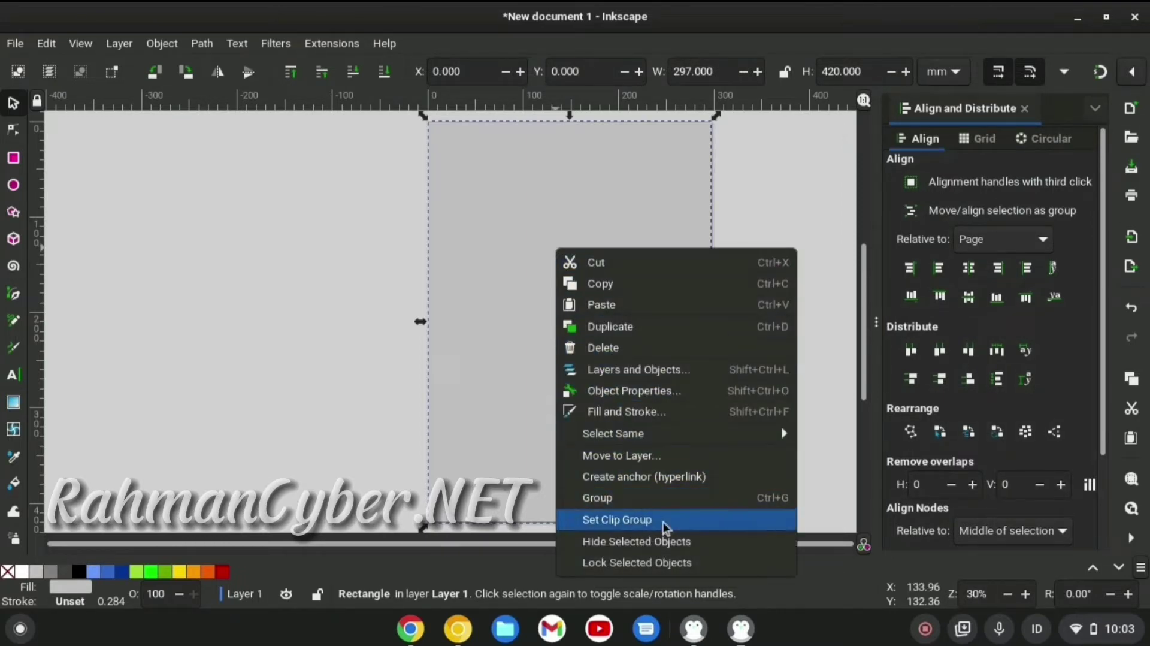
{"action": "left_click", "coordinate": [662, 562]}
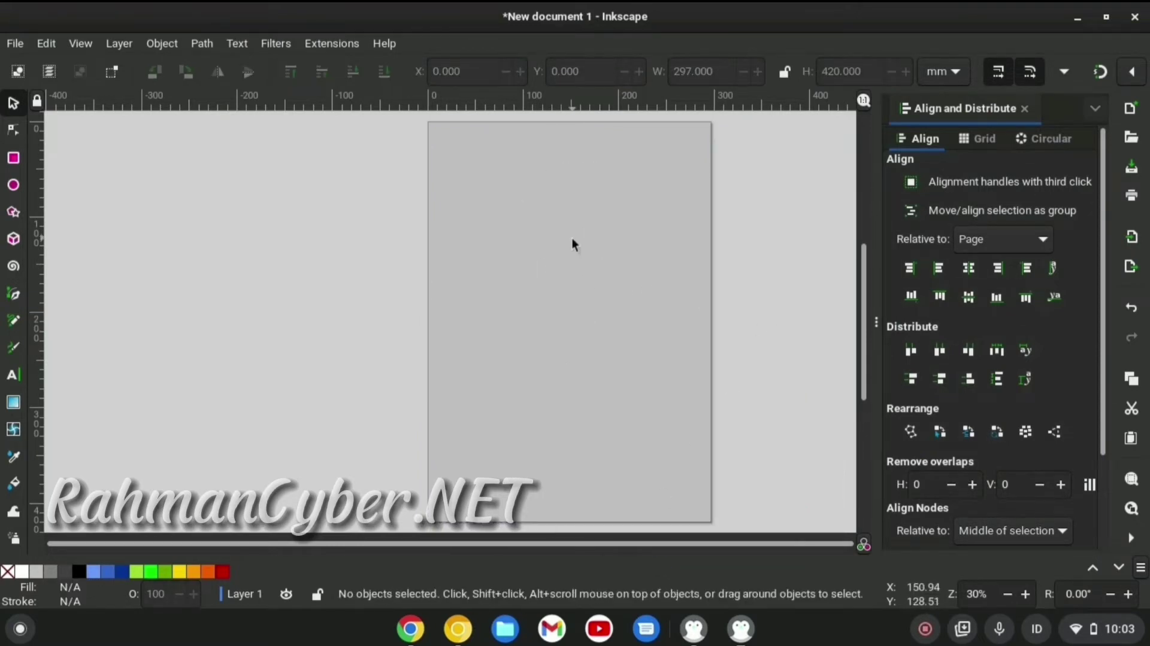
{"action": "left_click_drag", "start_coordinate": [539, 244], "coordinate": [508, 331]}
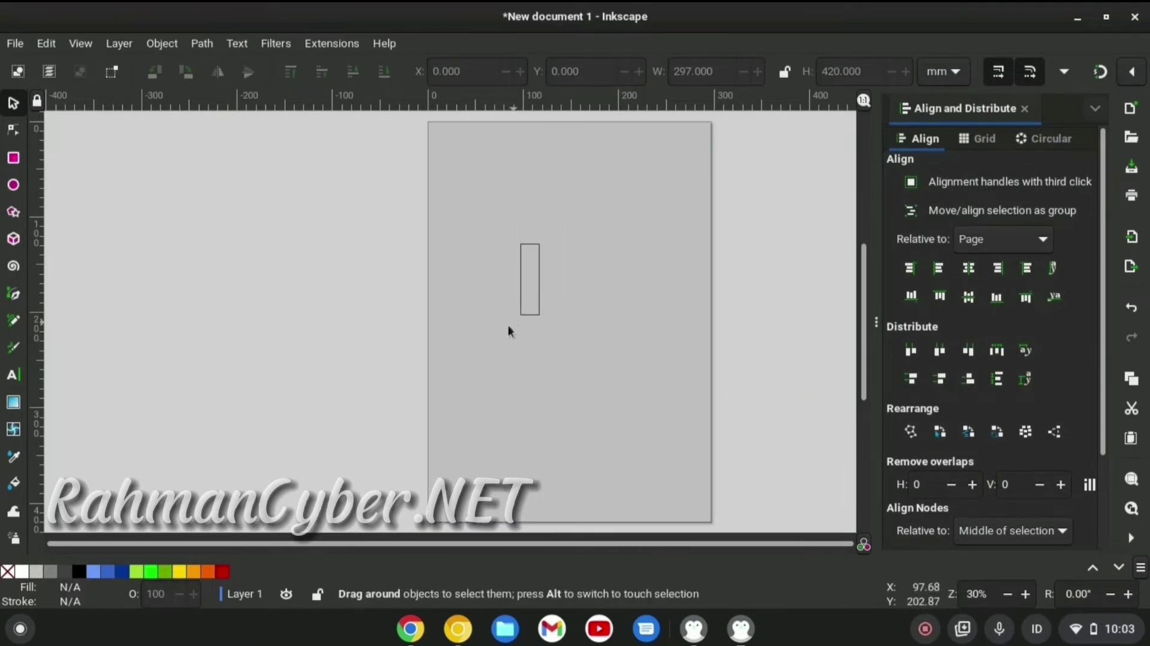
{"action": "left_click", "coordinate": [15, 43]}
{"action": "left_click", "coordinate": [96, 364]}
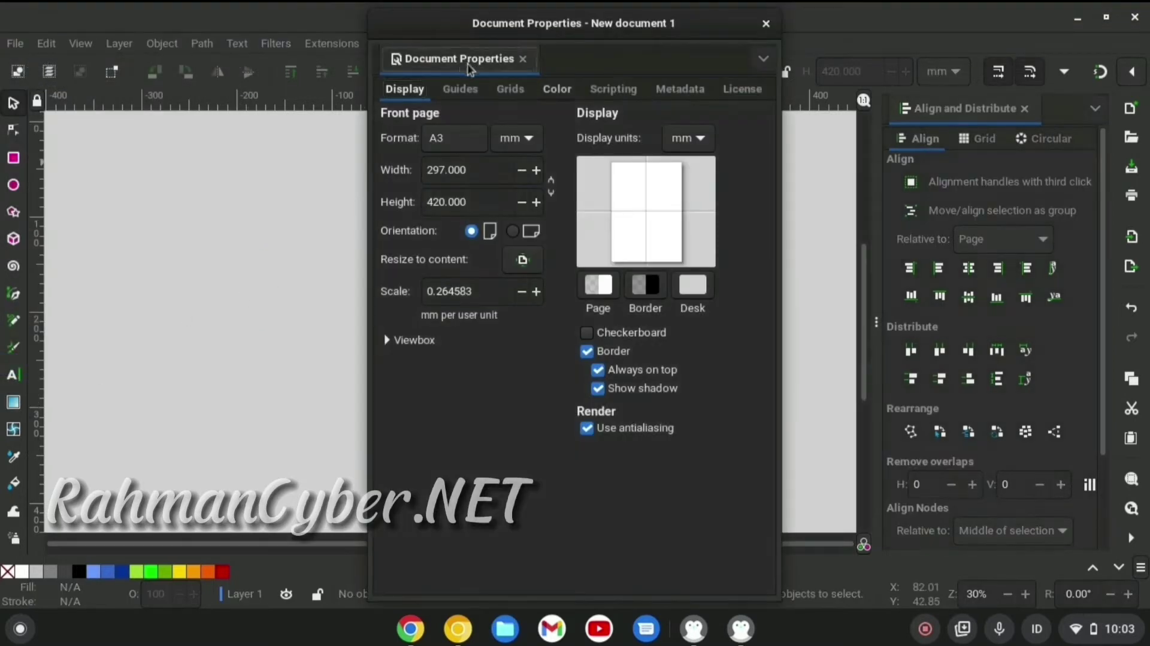
{"action": "left_click_drag", "start_coordinate": [840, 114], "coordinate": [986, 113]}
{"action": "left_click_drag", "start_coordinate": [476, 65], "coordinate": [921, 117]}
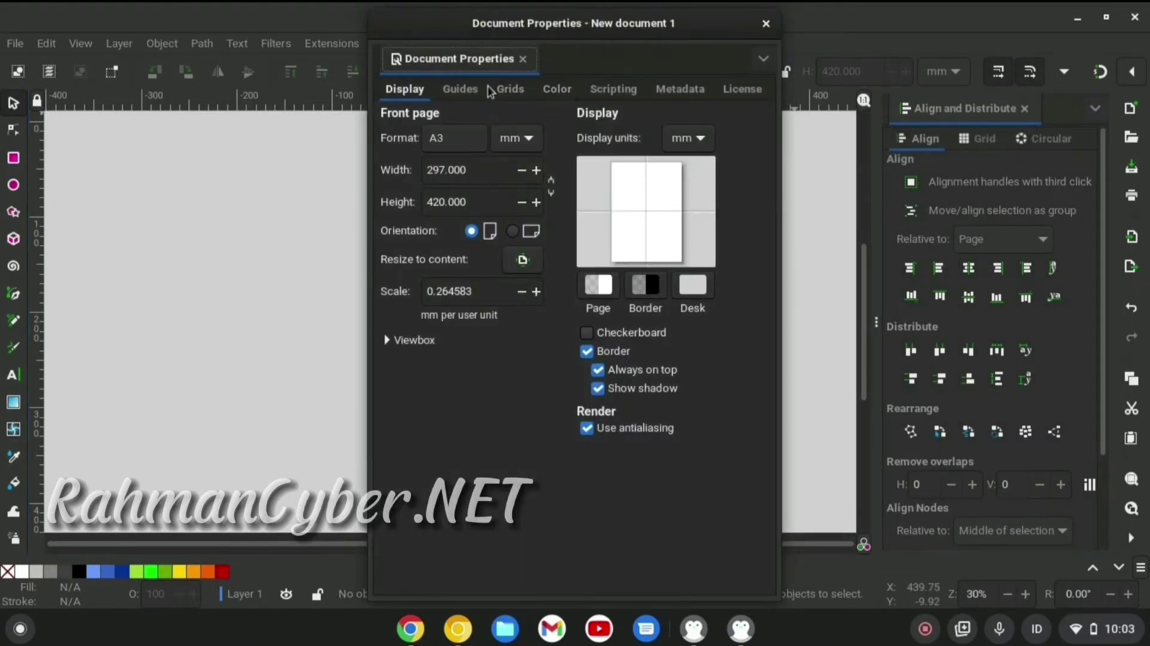
{"action": "mouse_move", "coordinate": [597, 41]}
{"action": "left_mouse_down"}
{"action": "mouse_move", "coordinate": [533, 233]}
{"action": "mouse_move", "coordinate": [947, 162]}
{"action": "mouse_move", "coordinate": [1111, 151]}
{"action": "left_mouse_up"}
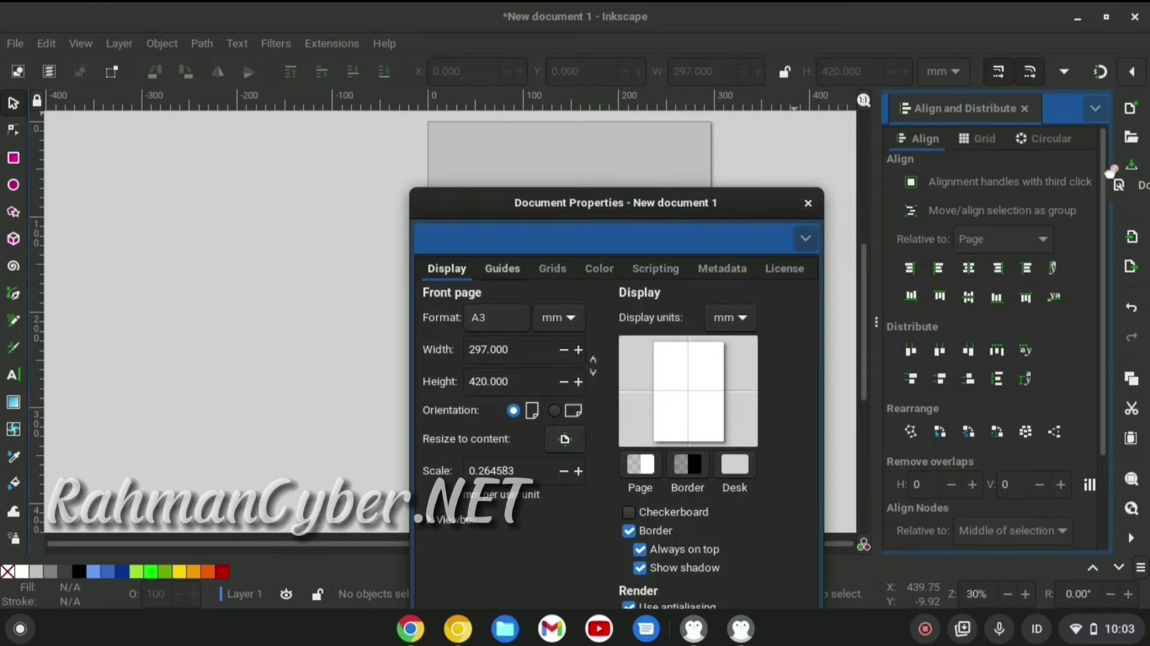
{"action": "left_click_drag", "start_coordinate": [1115, 163], "coordinate": [1094, 175]}
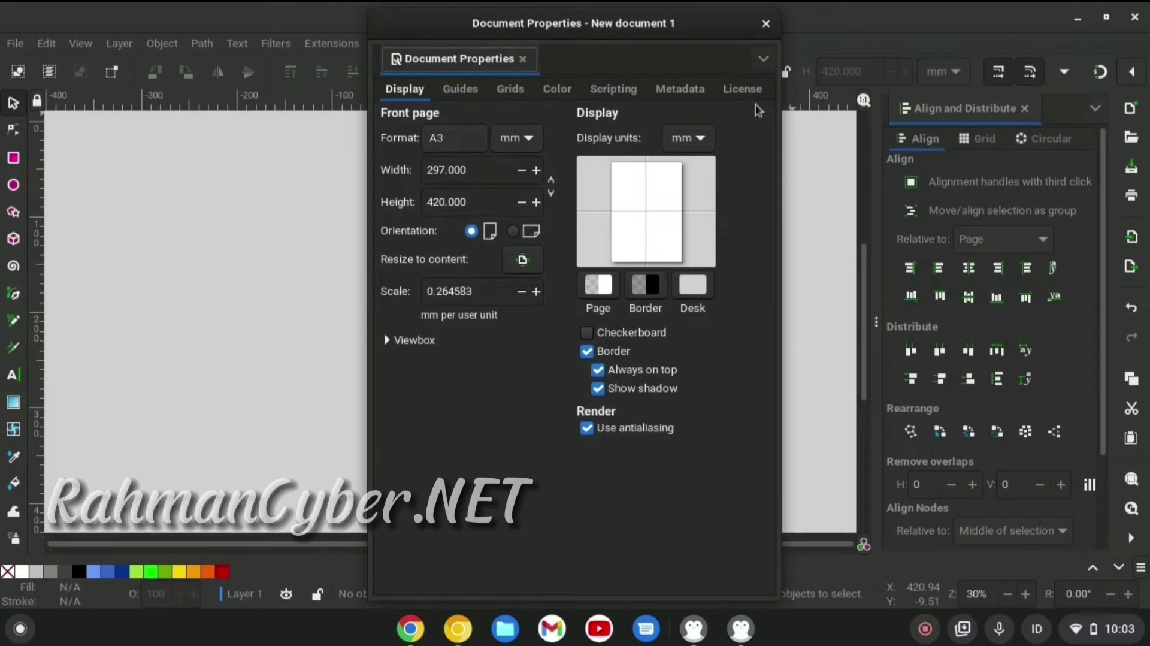
{"action": "left_click", "coordinate": [765, 24]}
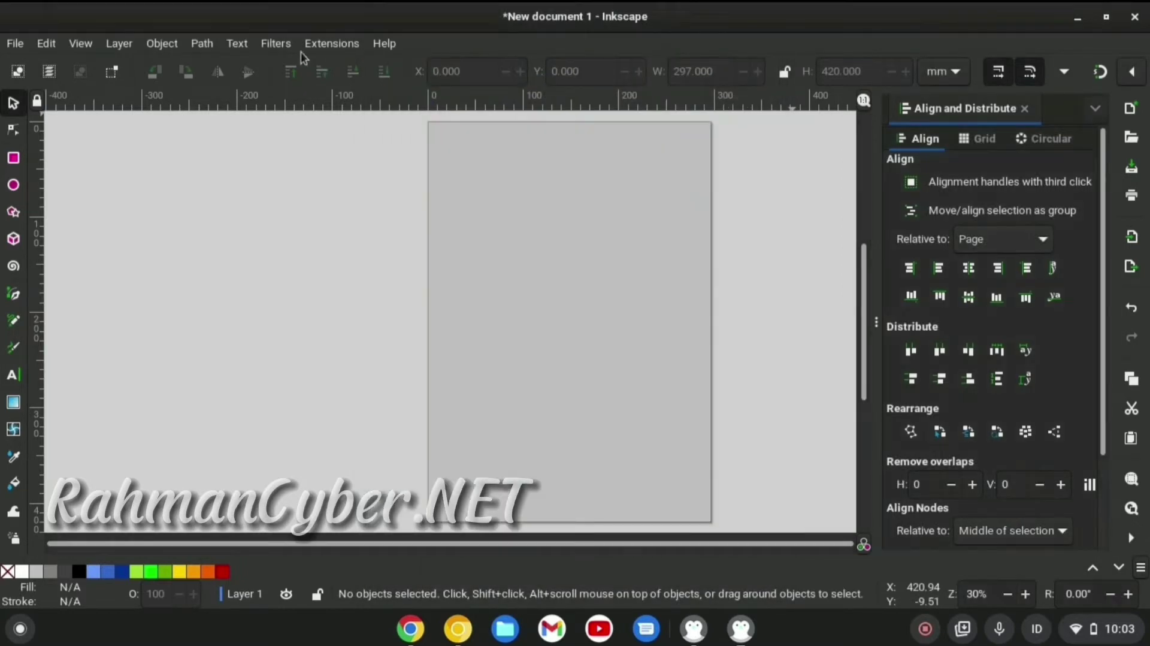
Step: Open Preferences and browse the Interface, Behaviour, System and Theming pages, keeping the Adwaita theme
{"action": "left_click", "coordinate": [42, 45]}
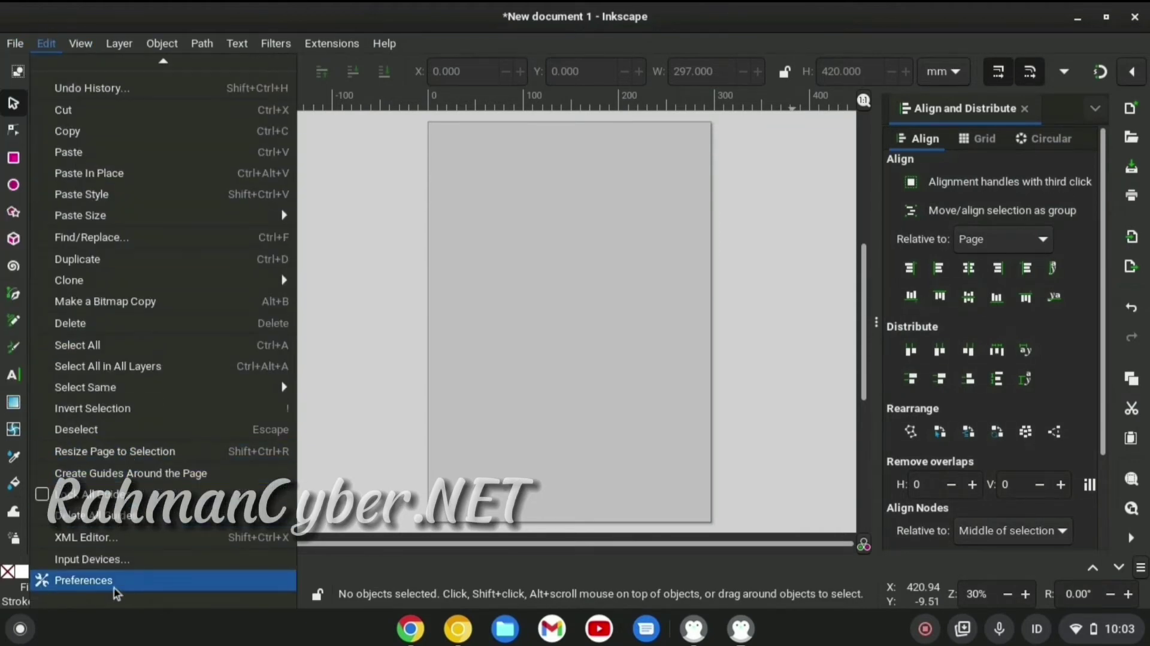
{"action": "left_click", "coordinate": [66, 579]}
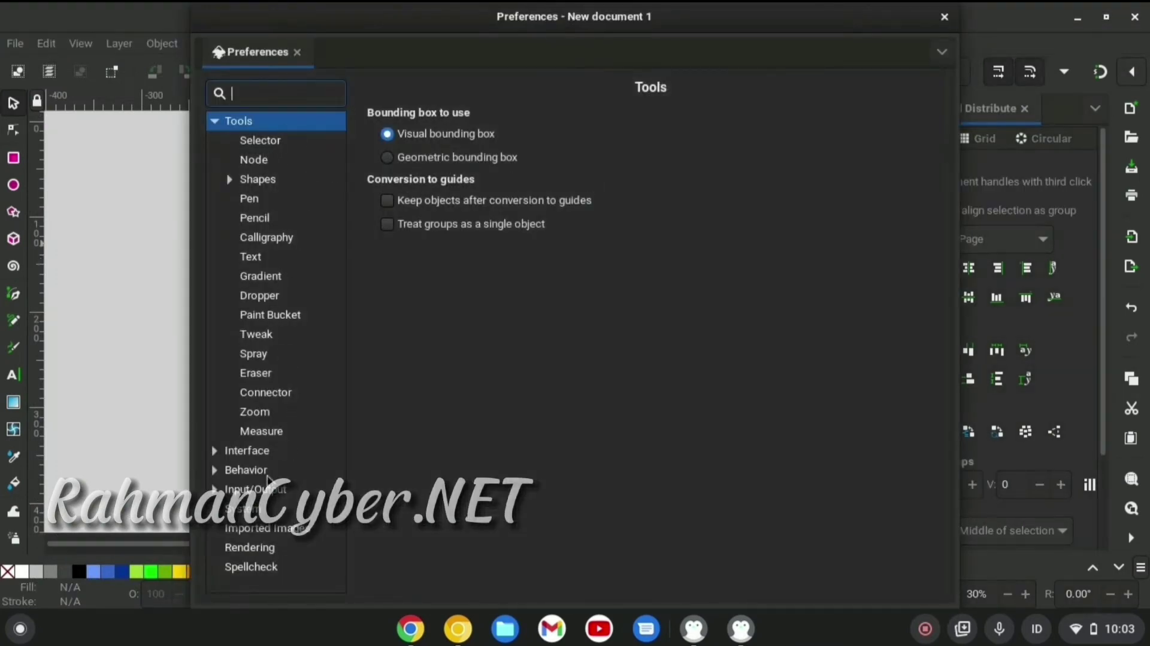
{"action": "left_click", "coordinate": [263, 457]}
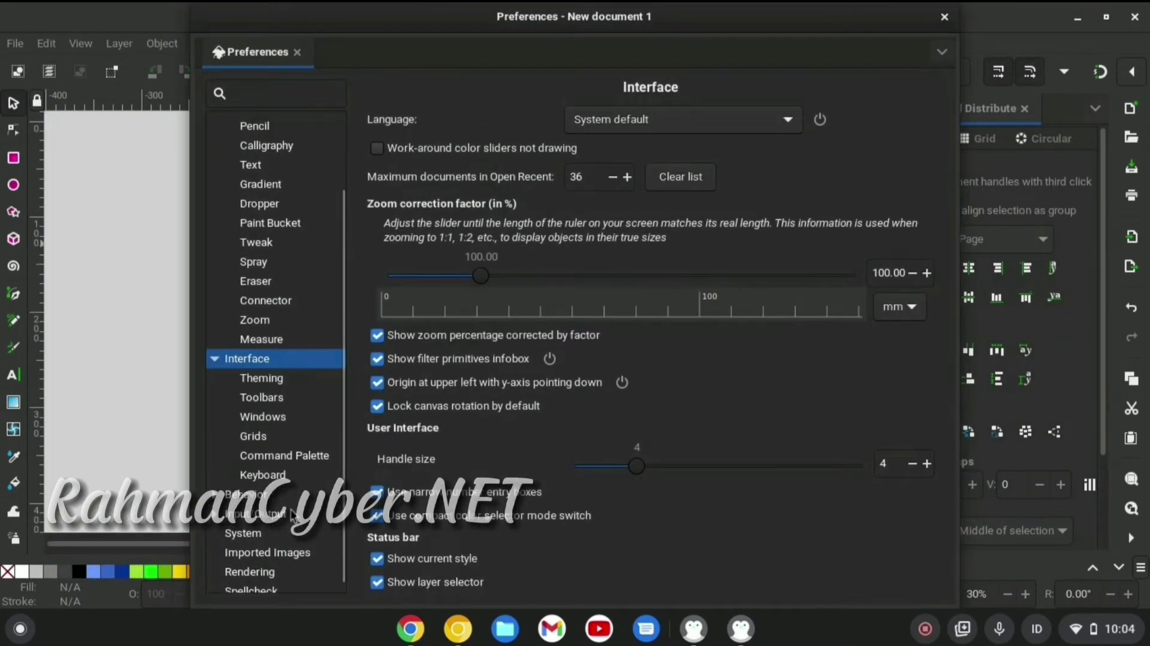
{"action": "left_click", "coordinate": [246, 481]}
{"action": "left_click", "coordinate": [243, 524]}
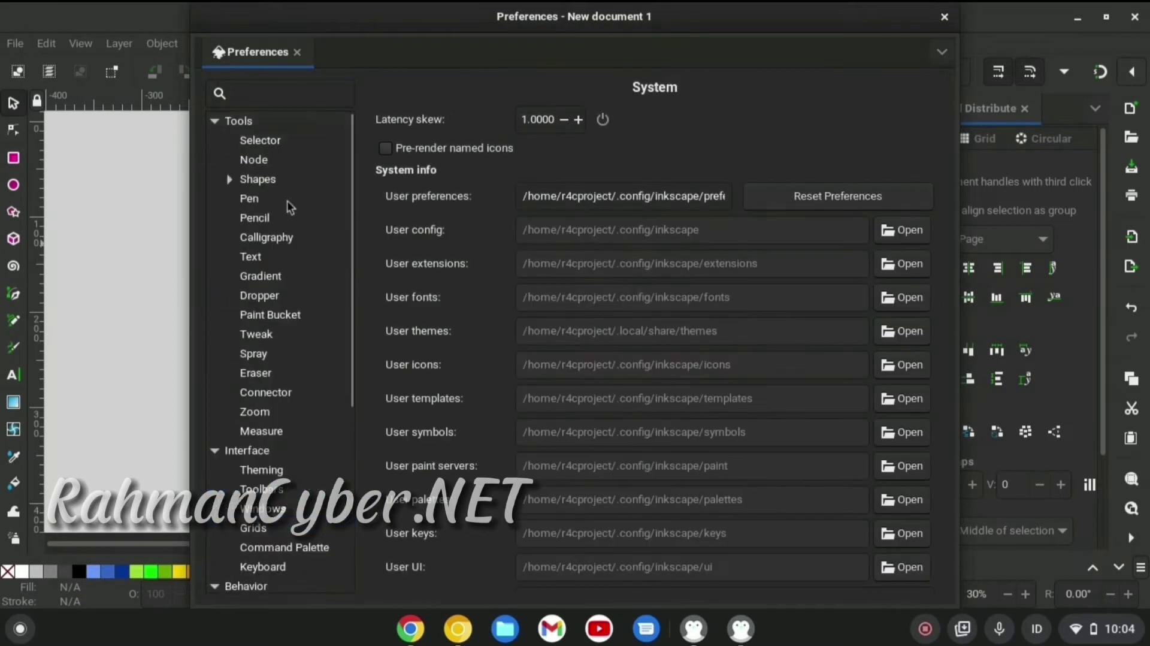
{"action": "left_click", "coordinate": [261, 470]}
{"action": "left_click", "coordinate": [581, 150]}
{"action": "left_click", "coordinate": [578, 141]}
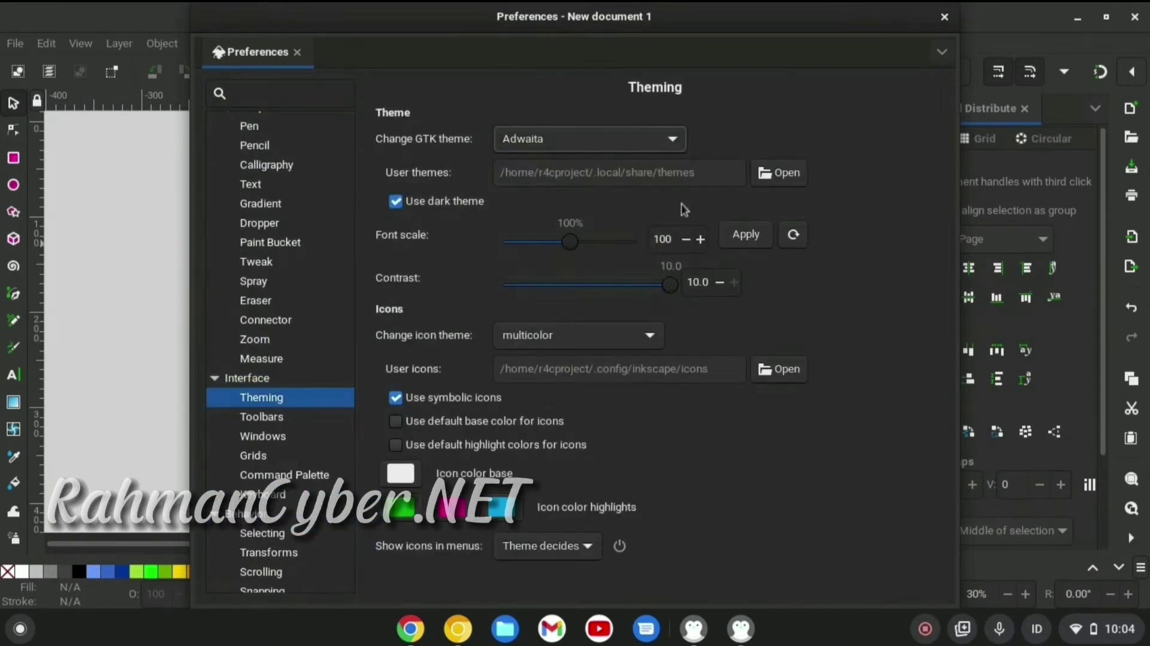
Step: Browse the Toolbars, Grids, Command Palette, Keyboard, Clones, Input/Output, Color, Autosave, System and Imported Images pages
{"action": "left_click", "coordinate": [299, 417]}
{"action": "left_click", "coordinate": [311, 455]}
{"action": "left_click", "coordinate": [308, 475]}
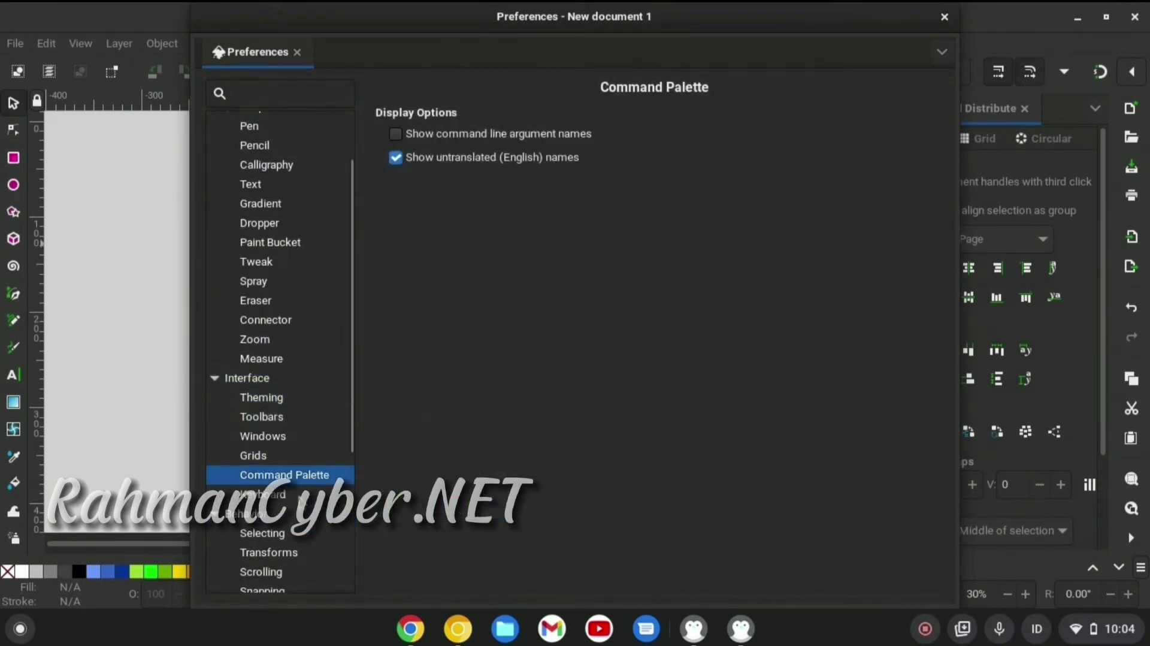
{"action": "left_click", "coordinate": [272, 494]}
{"action": "left_click", "coordinate": [257, 439]}
{"action": "left_click", "coordinate": [256, 536]}
{"action": "left_click", "coordinate": [287, 485]}
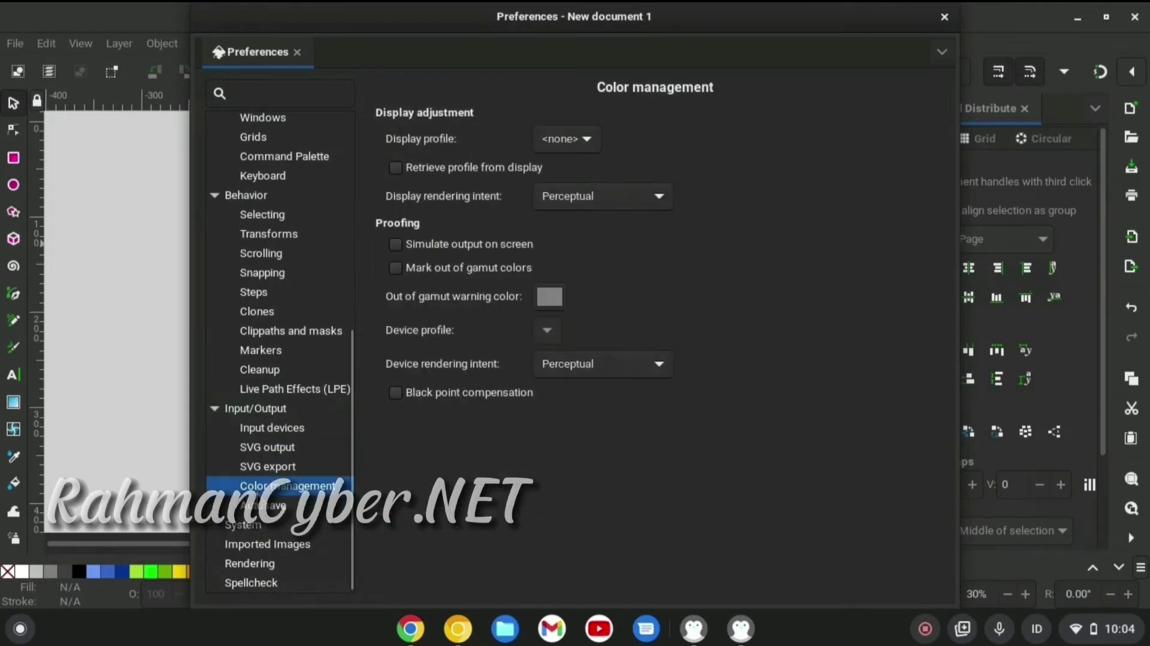
{"action": "left_click", "coordinate": [263, 505]}
{"action": "left_click", "coordinate": [275, 527]}
{"action": "left_click", "coordinate": [276, 543]}
Step: Look over the Pencil tool and Interface pages, then close Preferences
{"action": "scroll", "coordinate": [275, 539], "scroll_direction": "up", "scroll_amount": 5}
{"action": "left_click", "coordinate": [258, 217]}
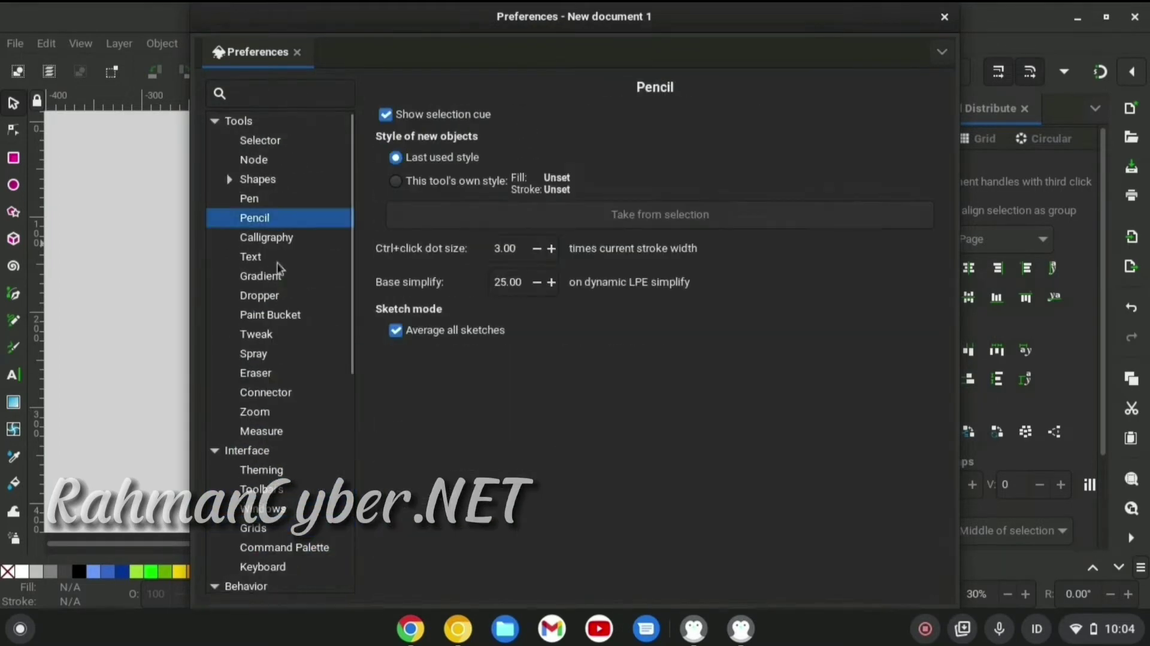
{"action": "scroll", "coordinate": [282, 299], "scroll_direction": "down", "scroll_amount": 1}
{"action": "left_click", "coordinate": [272, 371]}
{"action": "scroll", "coordinate": [381, 448], "scroll_direction": "down", "scroll_amount": 3}
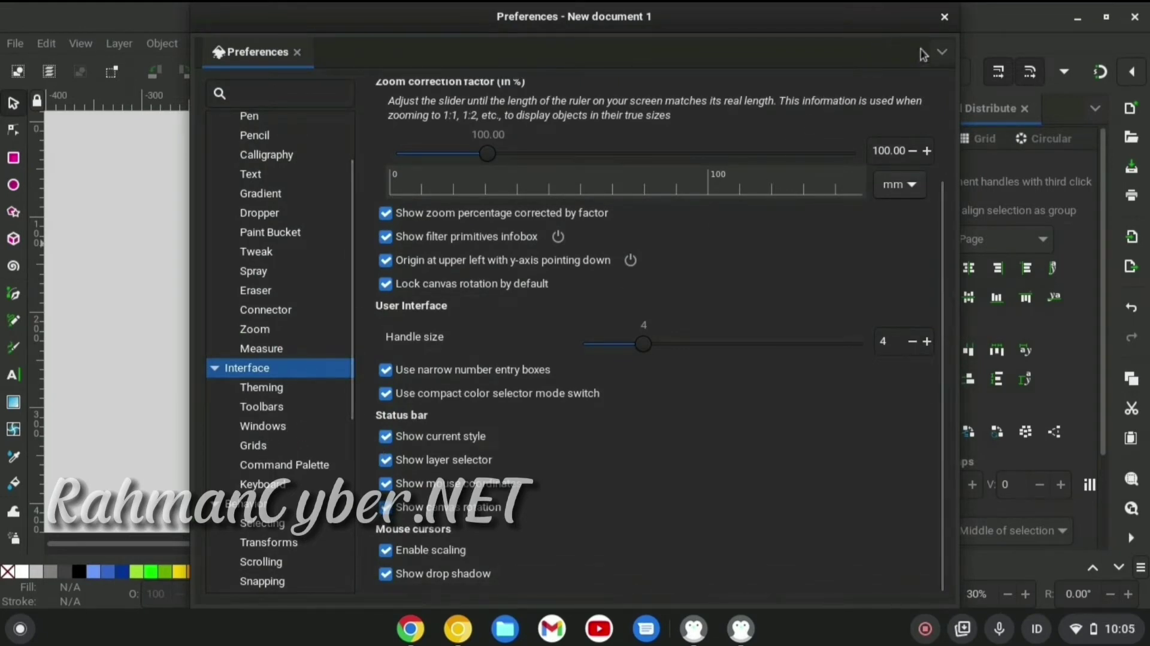
{"action": "left_click", "coordinate": [943, 17]}
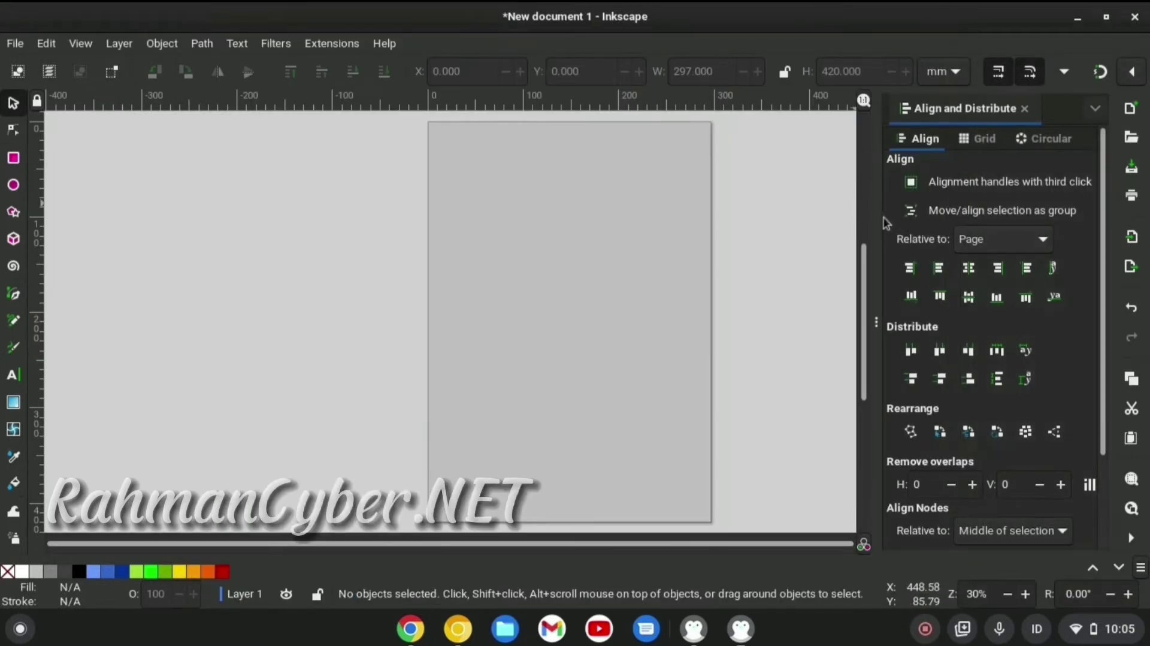
Step: Widen the dock panel and show Document Properties for the 297 × 420 mm A3 page, placed lower right
{"action": "left_click_drag", "start_coordinate": [879, 215], "coordinate": [768, 222]}
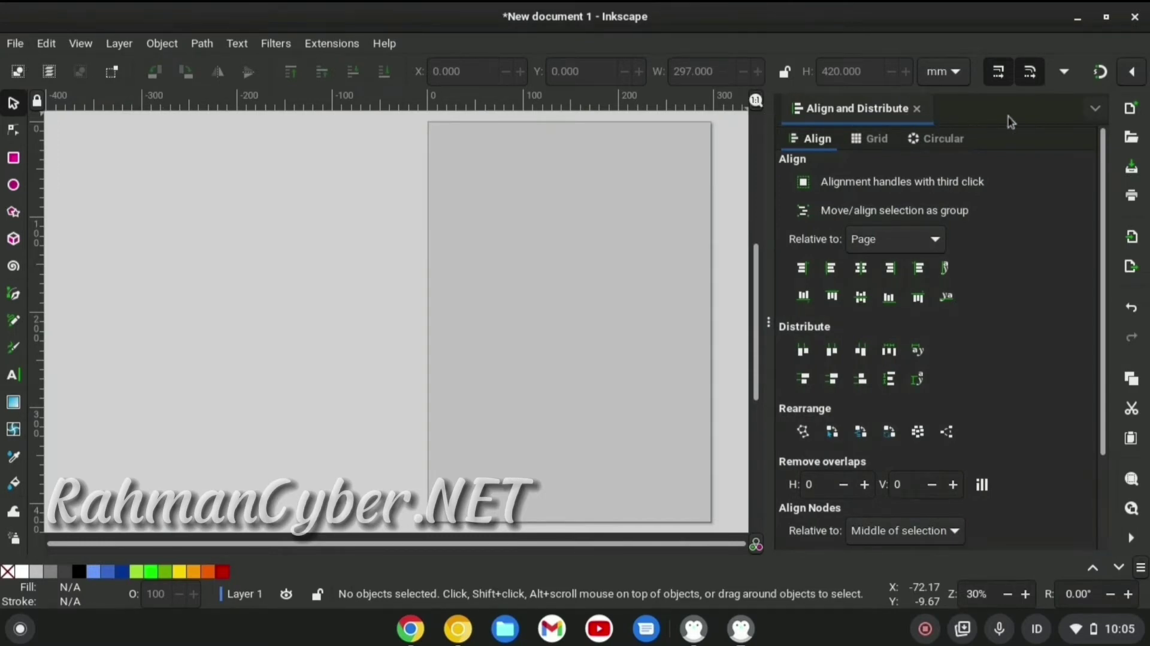
{"action": "left_click", "coordinate": [1095, 110]}
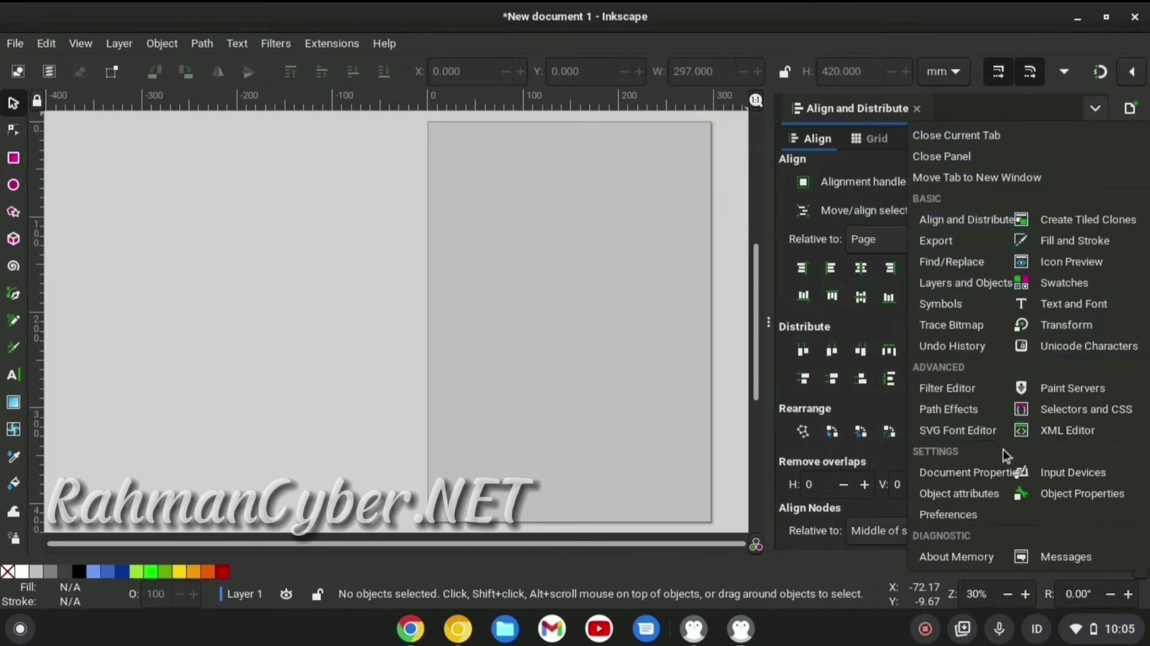
{"action": "left_click", "coordinate": [973, 474]}
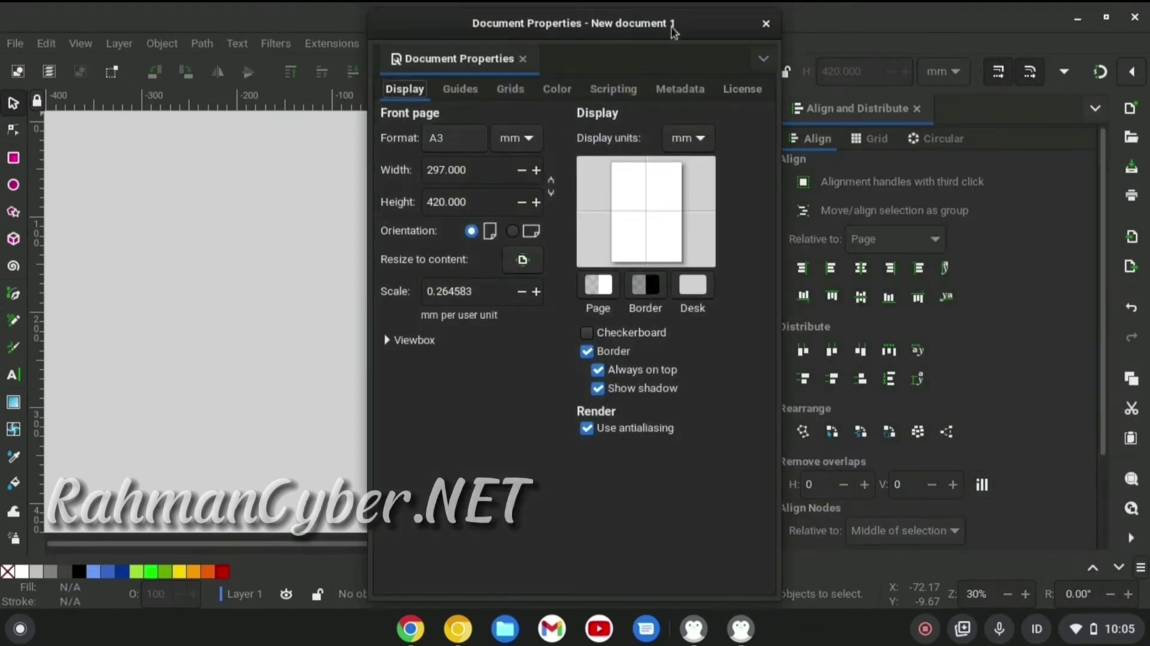
{"action": "mouse_move", "coordinate": [673, 30]}
{"action": "left_mouse_down"}
{"action": "mouse_move", "coordinate": [1006, 177]}
{"action": "mouse_move", "coordinate": [1000, 193]}
{"action": "left_mouse_up"}
{"action": "mouse_move", "coordinate": [703, 192]}
{"action": "left_mouse_down"}
{"action": "mouse_move", "coordinate": [742, 213]}
{"action": "mouse_move", "coordinate": [784, 209]}
{"action": "left_mouse_up"}
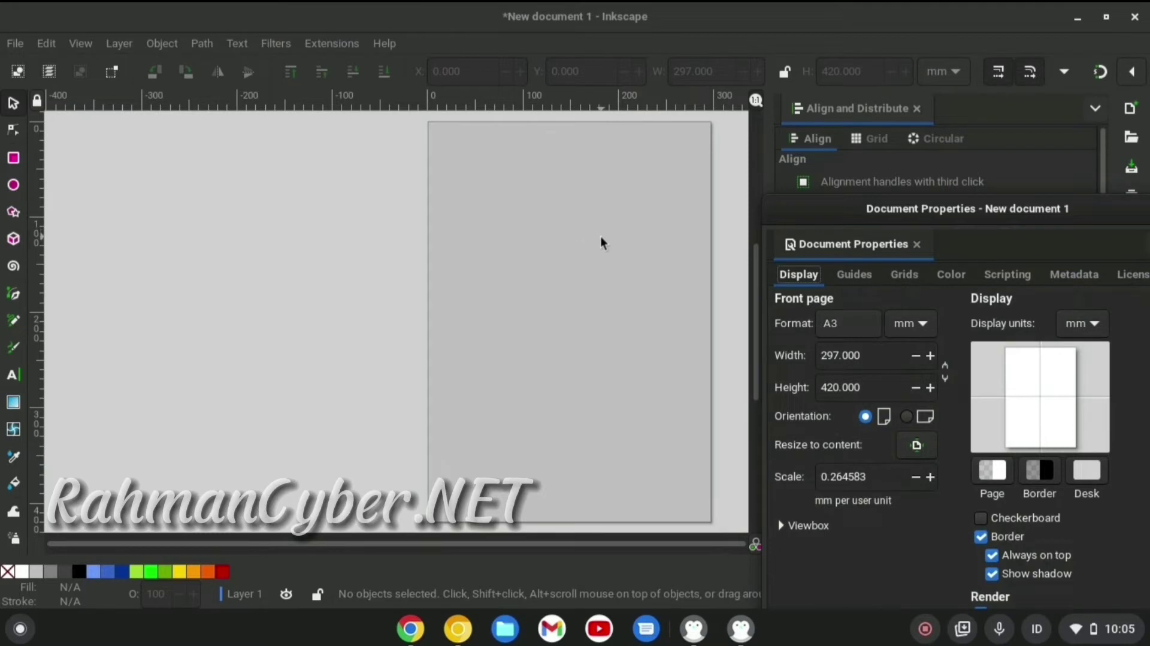
{"action": "scroll", "coordinate": [602, 236], "scroll_direction": "up", "scroll_amount": 1}
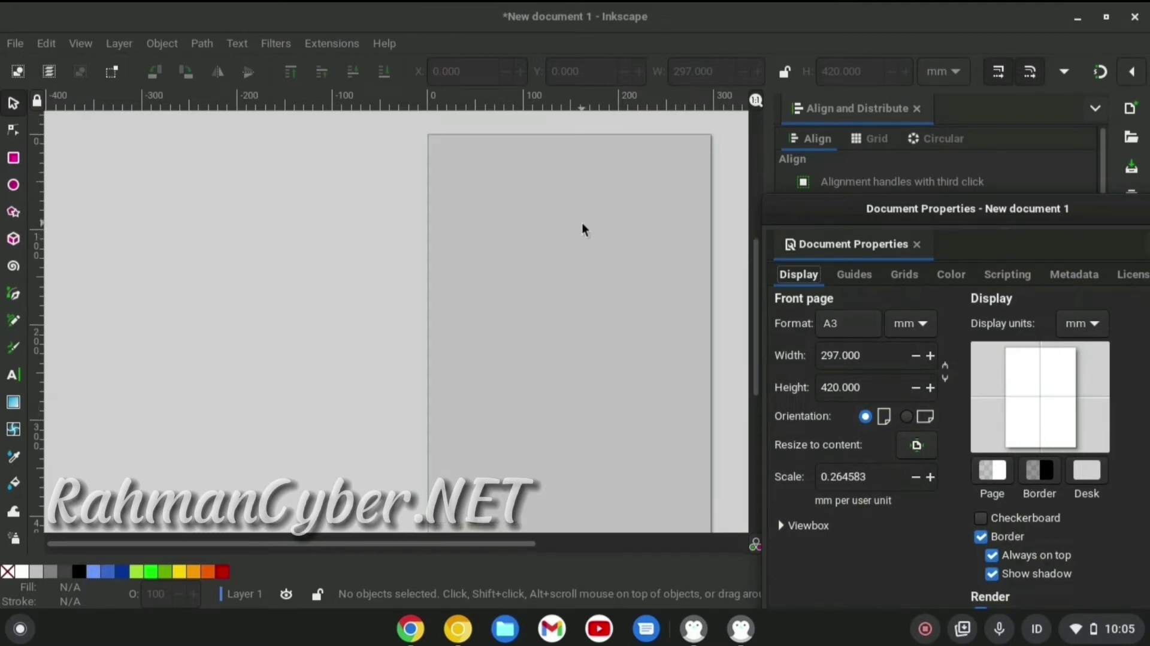
{"action": "scroll", "coordinate": [716, 236], "scroll_direction": "down", "scroll_amount": 1}
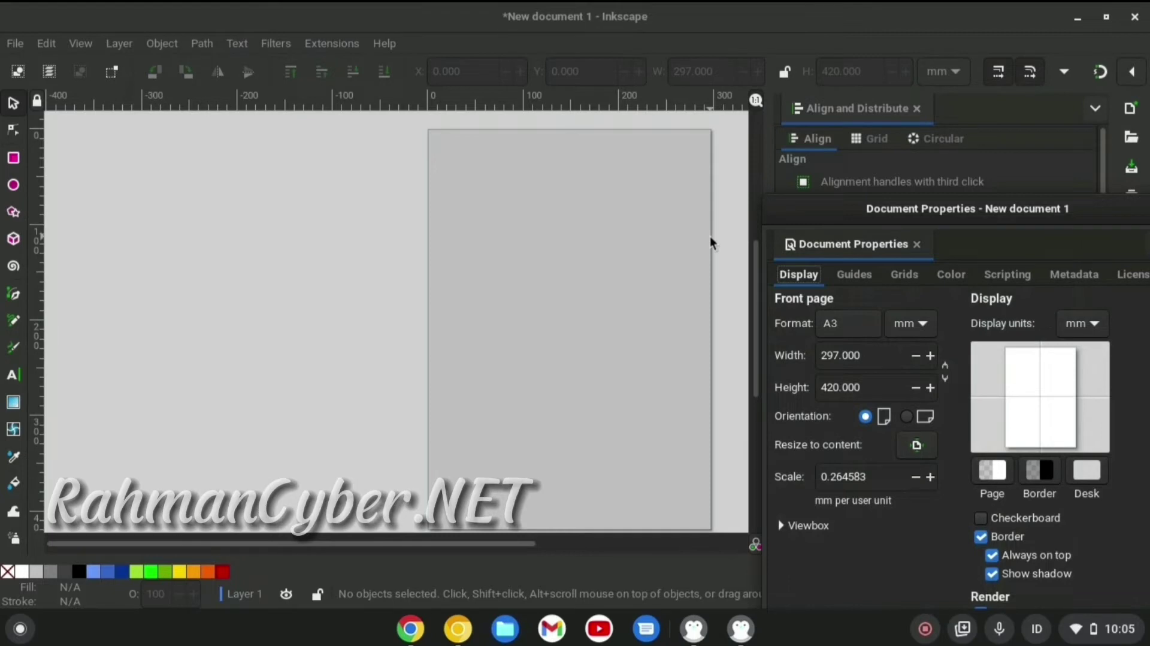
{"action": "scroll", "coordinate": [699, 239], "scroll_direction": "down", "scroll_amount": 1, "text": "ctrl"}
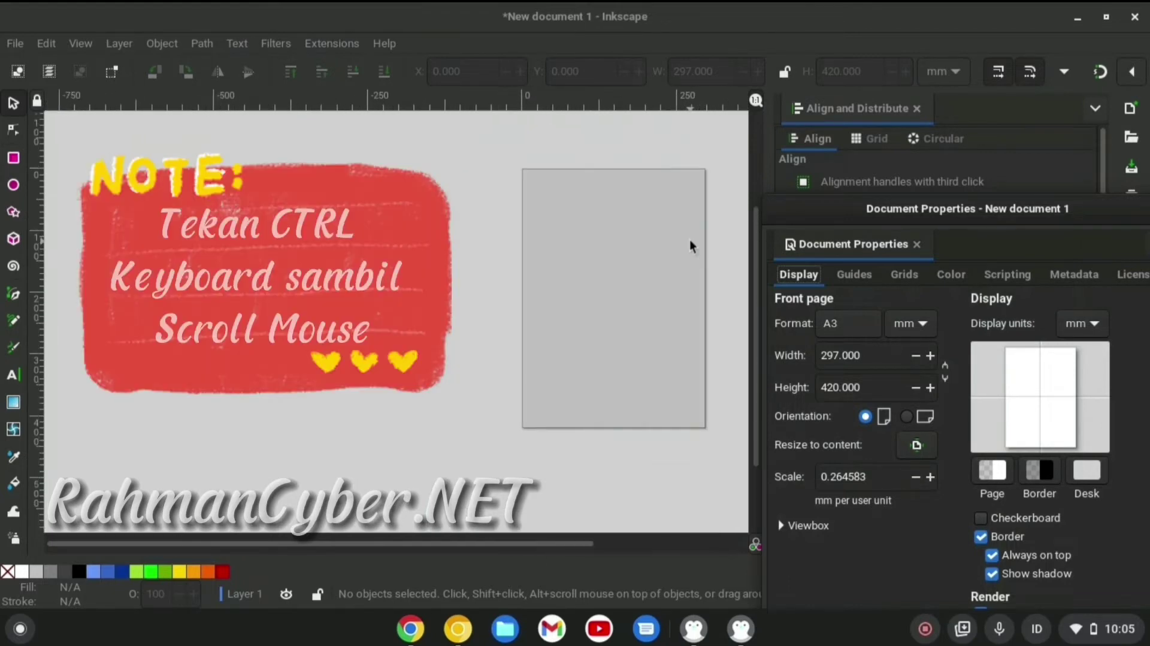
{"action": "scroll", "coordinate": [689, 239], "scroll_direction": "up", "scroll_amount": 2, "text": "ctrl"}
{"action": "scroll", "coordinate": [689, 239], "scroll_direction": "down", "scroll_amount": 2, "text": "ctrl"}
{"action": "scroll", "coordinate": [689, 238], "scroll_direction": "up", "scroll_amount": 1, "text": "ctrl"}
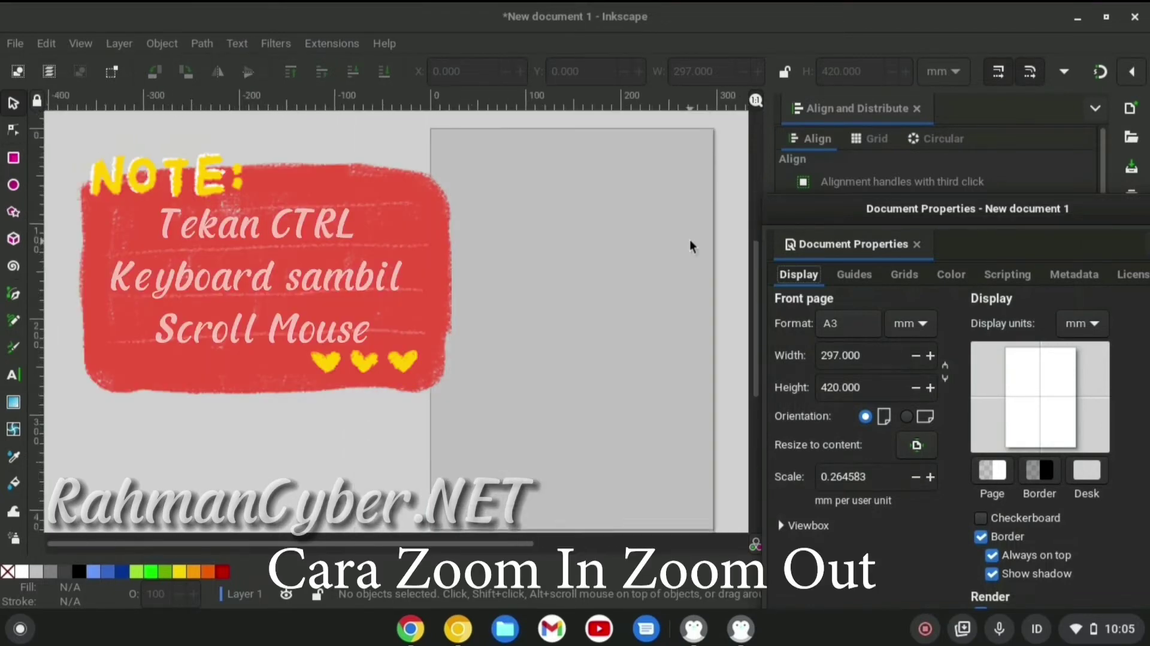
{"action": "scroll", "coordinate": [689, 239], "scroll_direction": "up", "scroll_amount": 1, "text": "ctrl"}
{"action": "scroll", "coordinate": [689, 239], "scroll_direction": "down", "scroll_amount": 2, "text": "ctrl"}
{"action": "scroll", "coordinate": [688, 239], "scroll_direction": "up", "scroll_amount": 1, "text": "ctrl"}
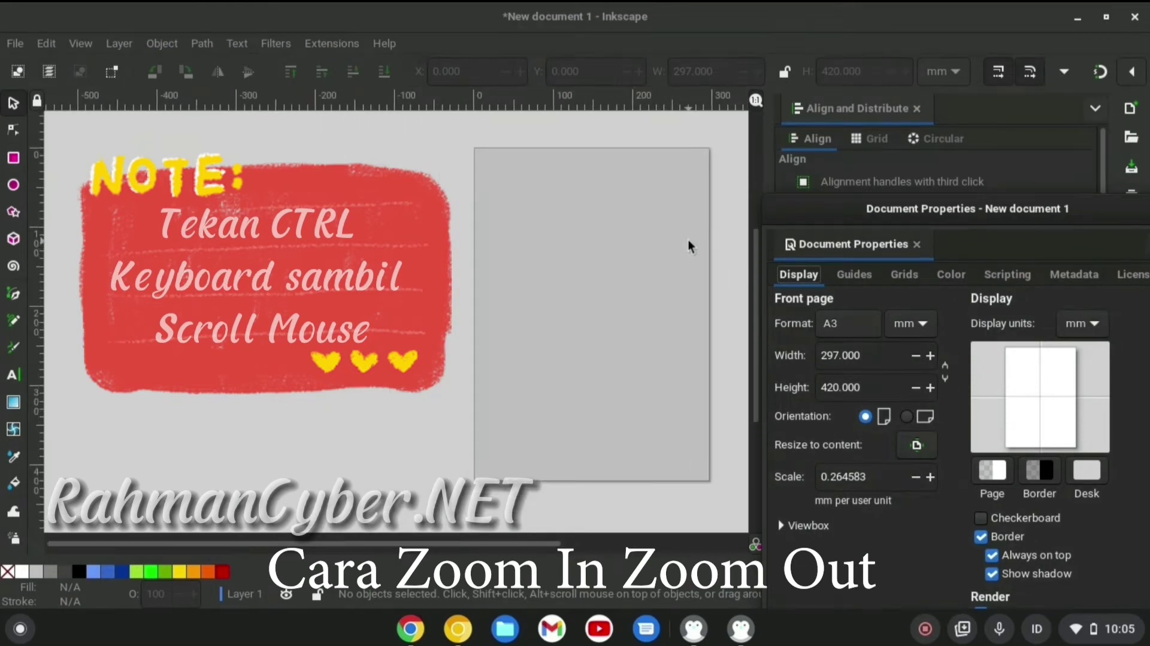
{"action": "scroll", "coordinate": [688, 239], "scroll_direction": "up", "scroll_amount": 1, "text": "ctrl"}
{"action": "scroll", "coordinate": [688, 240], "scroll_direction": "down", "scroll_amount": 1, "text": "ctrl"}
{"action": "scroll", "coordinate": [688, 239], "scroll_direction": "down", "scroll_amount": 1, "text": "ctrl"}
{"action": "scroll", "coordinate": [688, 240], "scroll_direction": "up", "scroll_amount": 1, "text": "ctrl"}
{"action": "scroll", "coordinate": [688, 239], "scroll_direction": "down", "scroll_amount": 1, "text": "ctrl"}
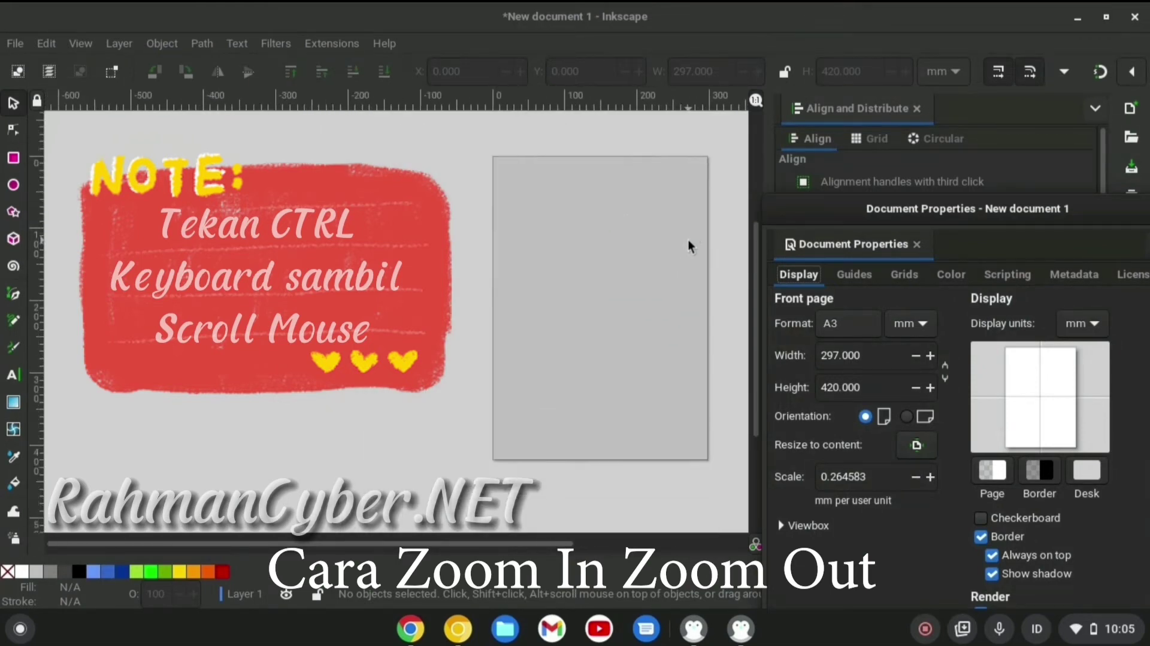
{"action": "scroll", "coordinate": [688, 240], "scroll_direction": "up", "scroll_amount": 2, "text": "ctrl"}
{"action": "scroll", "coordinate": [688, 239], "scroll_direction": "down", "scroll_amount": 1, "text": "ctrl"}
{"action": "scroll", "coordinate": [688, 240], "scroll_direction": "down", "scroll_amount": 1, "text": "ctrl"}
{"action": "scroll", "coordinate": [688, 240], "scroll_direction": "up", "scroll_amount": 2, "text": "ctrl"}
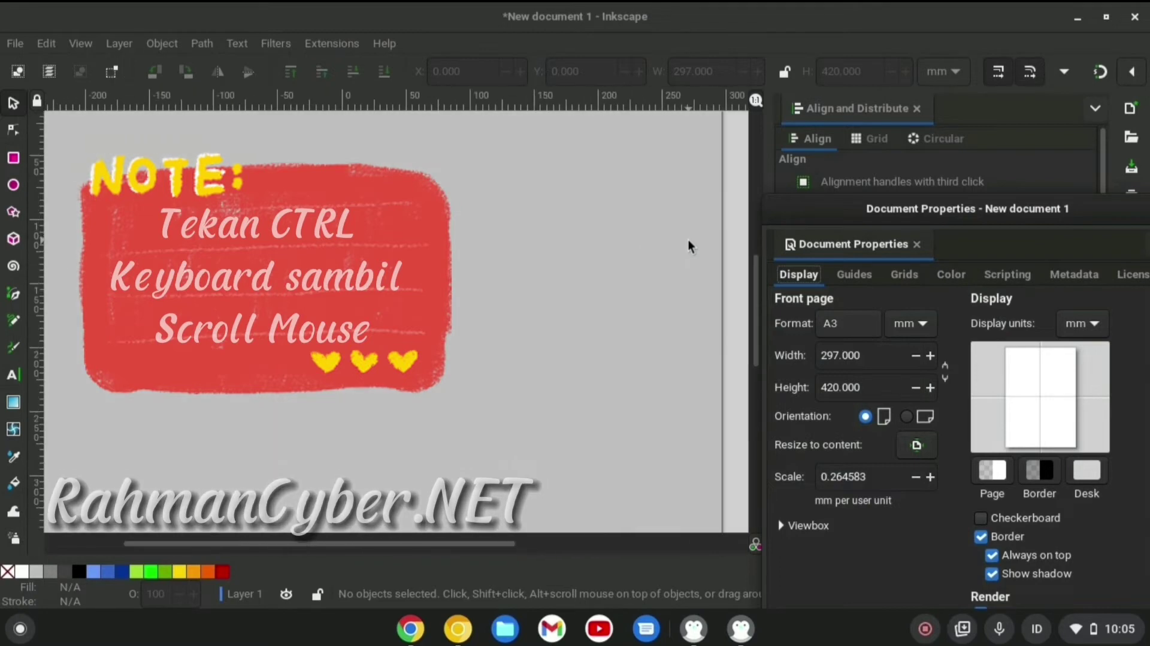
{"action": "scroll", "coordinate": [688, 240], "scroll_direction": "down", "scroll_amount": 1, "text": "ctrl"}
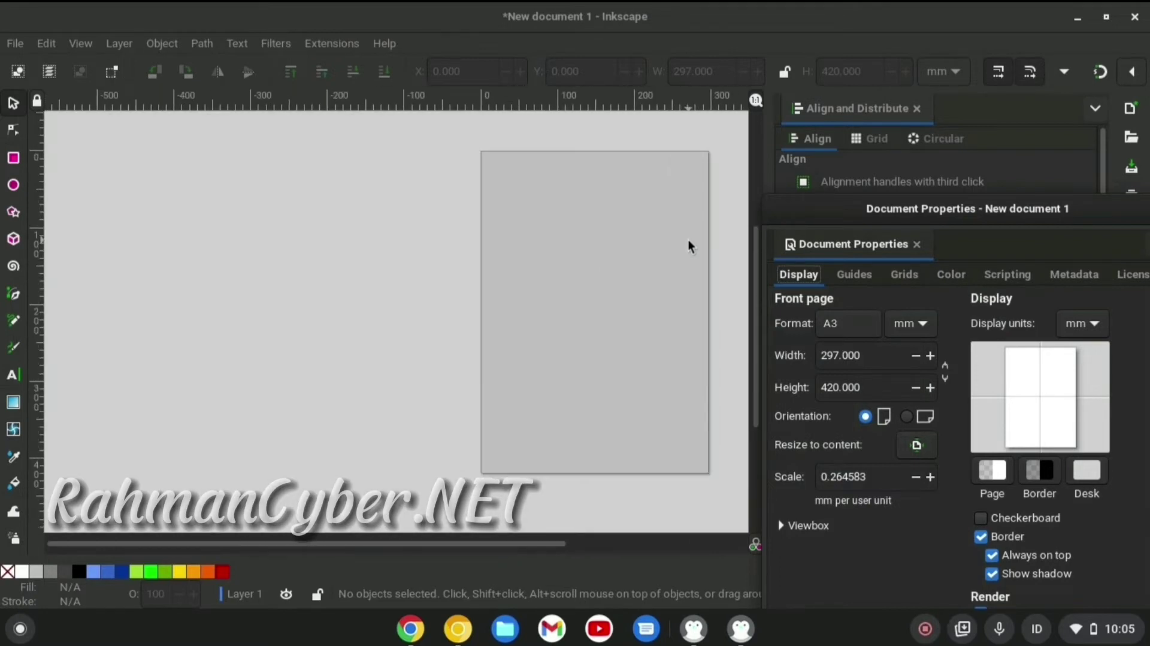
{"action": "scroll", "coordinate": [688, 240], "scroll_direction": "down", "scroll_amount": 1, "text": "ctrl"}
{"action": "scroll", "coordinate": [688, 240], "scroll_direction": "up", "scroll_amount": 2, "text": "ctrl"}
{"action": "scroll", "coordinate": [688, 240], "scroll_direction": "down", "scroll_amount": 2, "text": "ctrl"}
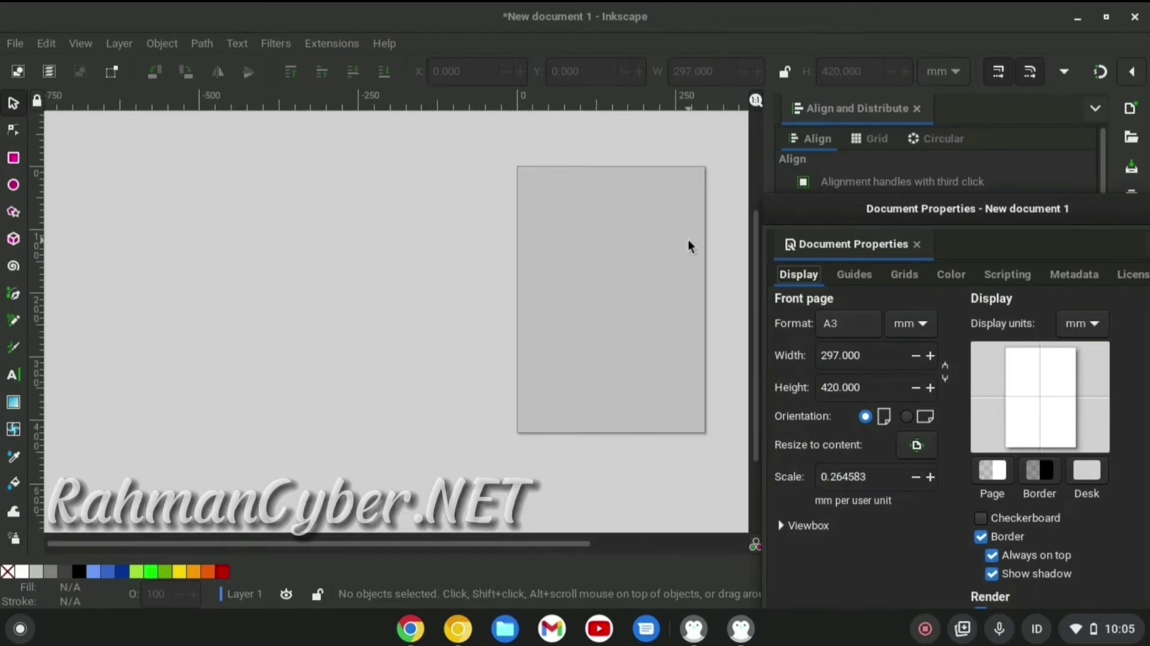
{"action": "scroll", "coordinate": [688, 239], "scroll_direction": "down", "scroll_amount": 2, "text": "shift"}
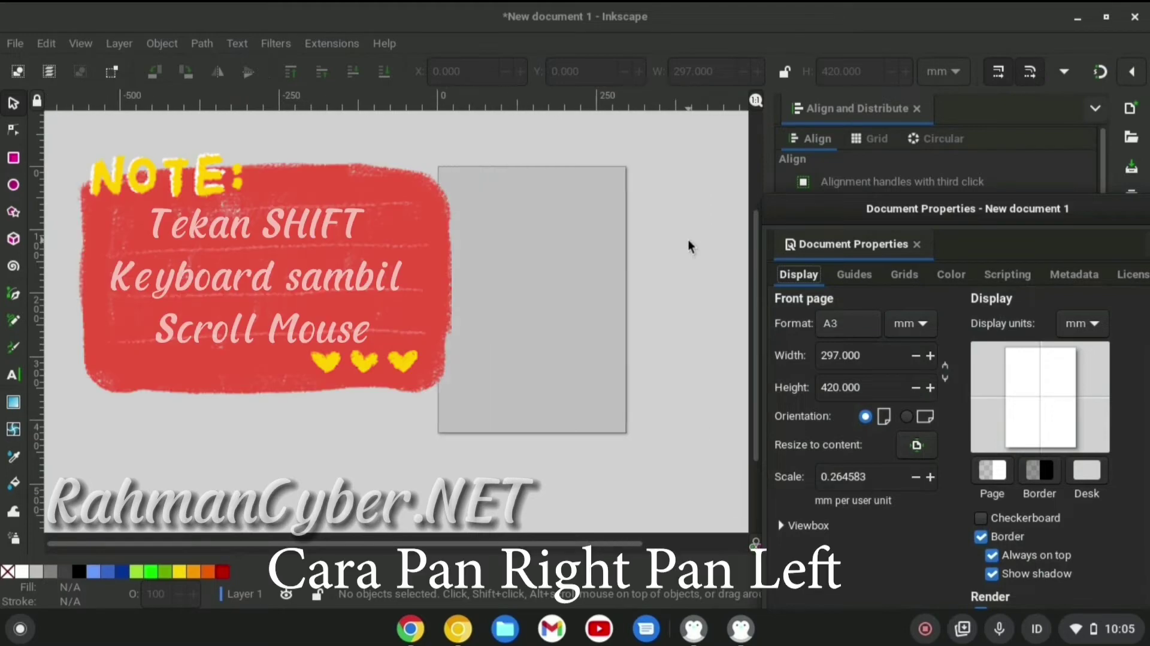
{"action": "scroll", "coordinate": [688, 240], "scroll_direction": "down", "scroll_amount": 3, "text": "shift"}
{"action": "scroll", "coordinate": [688, 239], "scroll_direction": "up", "scroll_amount": 5, "text": "shift"}
{"action": "scroll", "coordinate": [688, 242], "scroll_direction": "down", "scroll_amount": 5, "text": "shift"}
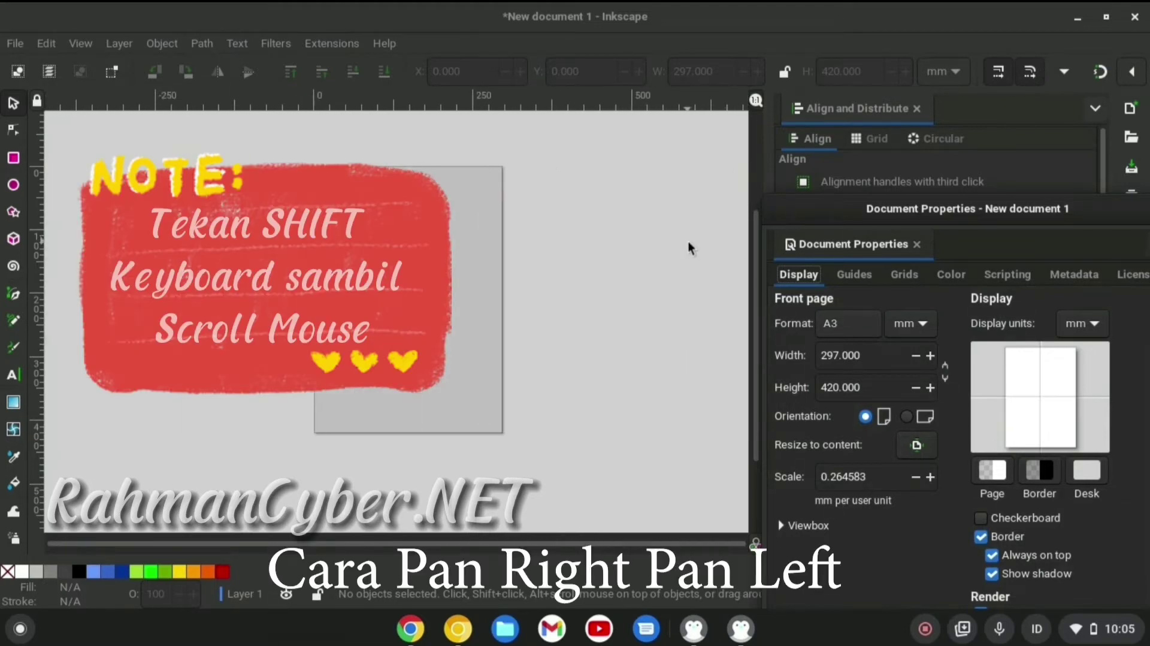
{"action": "scroll", "coordinate": [688, 242], "scroll_direction": "up", "scroll_amount": 3, "text": "shift"}
{"action": "scroll", "coordinate": [688, 242], "scroll_direction": "down", "scroll_amount": 6, "text": "shift"}
{"action": "scroll", "coordinate": [688, 242], "scroll_direction": "up", "scroll_amount": 6, "text": "shift"}
{"action": "scroll", "coordinate": [688, 242], "scroll_direction": "down", "scroll_amount": 3, "text": "shift"}
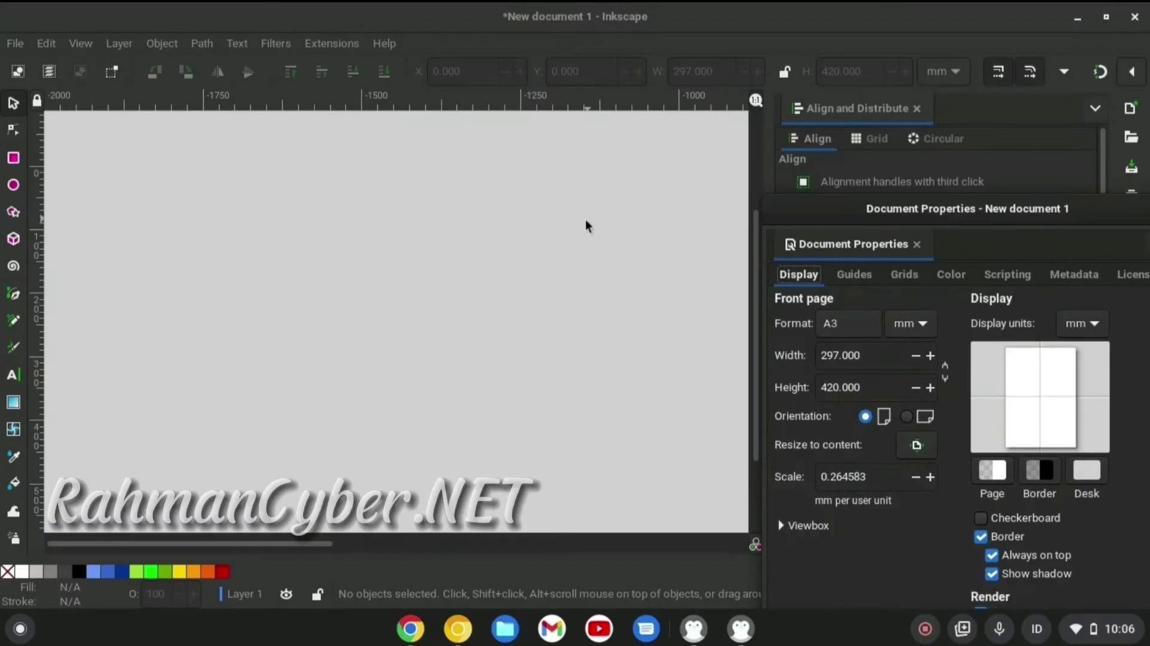
{"action": "scroll", "coordinate": [580, 220], "scroll_direction": "left", "scroll_amount": 3}
{"action": "scroll", "coordinate": [581, 221], "scroll_direction": "right", "scroll_amount": 2}
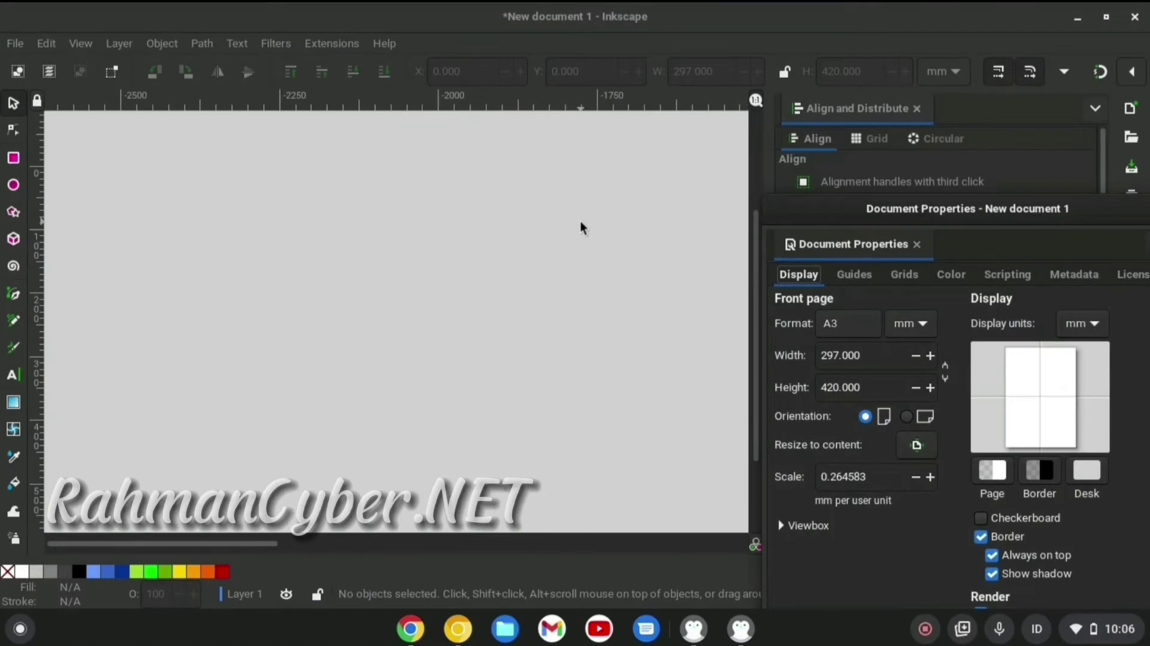
{"action": "scroll", "coordinate": [580, 221], "scroll_direction": "right", "scroll_amount": 2}
{"action": "scroll", "coordinate": [580, 221], "scroll_direction": "right", "scroll_amount": 3}
{"action": "scroll", "coordinate": [579, 221], "scroll_direction": "right", "scroll_amount": 5}
{"action": "scroll", "coordinate": [577, 221], "scroll_direction": "right", "scroll_amount": 3}
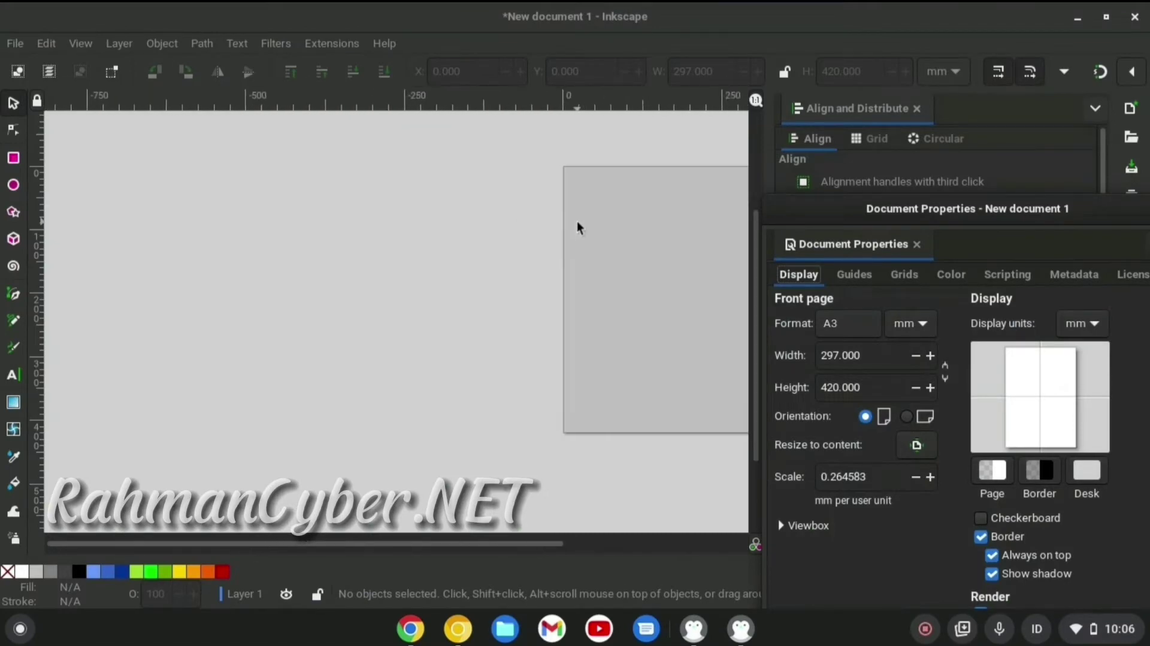
{"action": "scroll", "coordinate": [576, 221], "scroll_direction": "right", "scroll_amount": 2}
{"action": "scroll", "coordinate": [524, 349], "scroll_direction": "right", "scroll_amount": 2}
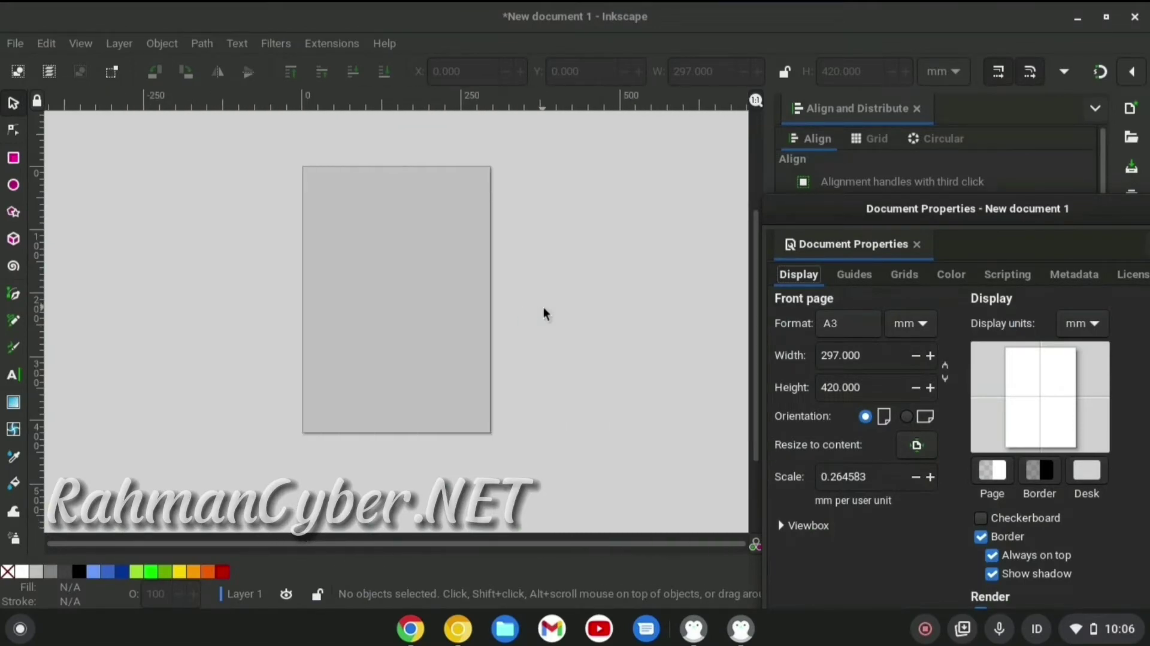
{"action": "scroll", "coordinate": [533, 319], "scroll_direction": "up", "scroll_amount": 1}
{"action": "scroll", "coordinate": [526, 321], "scroll_direction": "up", "scroll_amount": 2}
{"action": "scroll", "coordinate": [518, 319], "scroll_direction": "down", "scroll_amount": 3}
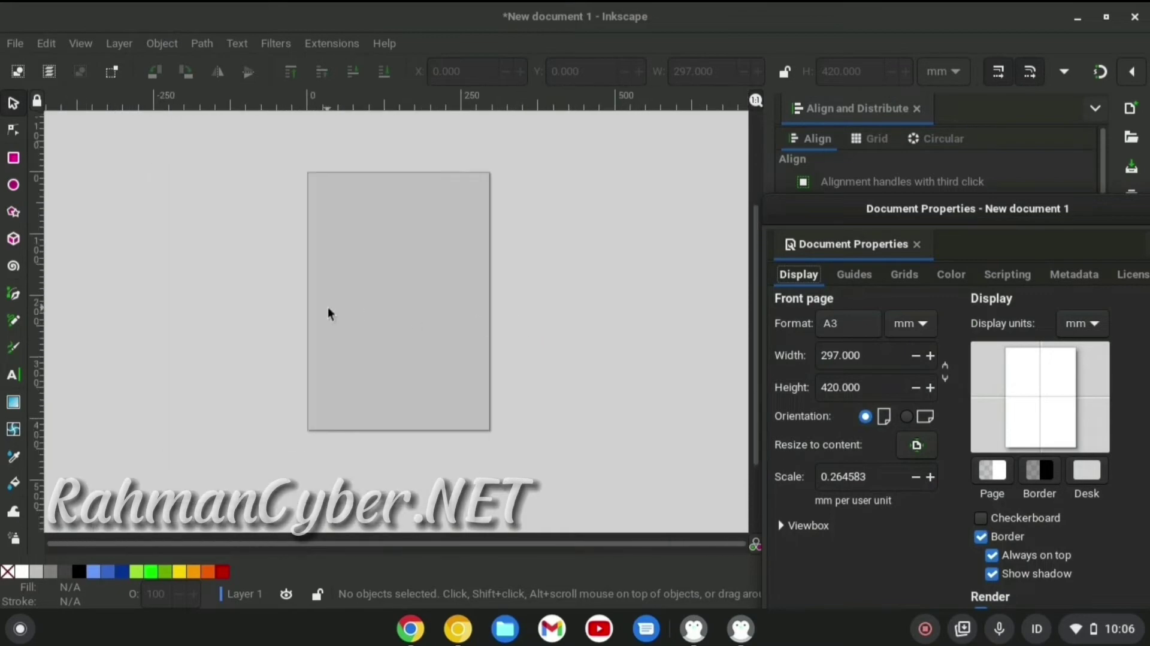
{"action": "scroll", "coordinate": [329, 299], "scroll_direction": "up", "scroll_amount": 3}
{"action": "scroll", "coordinate": [492, 245], "scroll_direction": "down", "scroll_amount": 2}
{"action": "scroll", "coordinate": [501, 239], "scroll_direction": "up", "scroll_amount": 4}
{"action": "scroll", "coordinate": [501, 239], "scroll_direction": "down", "scroll_amount": 4}
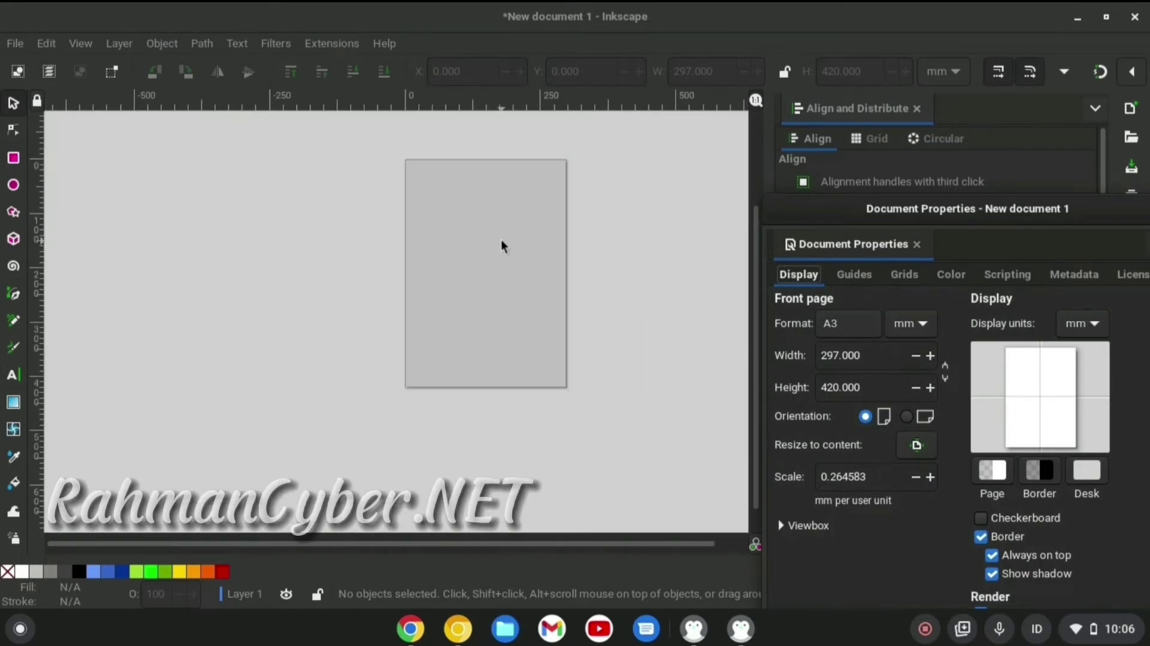
{"action": "scroll", "coordinate": [501, 239], "scroll_direction": "up", "scroll_amount": 1}
{"action": "left_click", "coordinate": [1132, 175]}
Step: Detach Document Properties into its own floating window and move it down
{"action": "left_click", "coordinate": [1096, 113]}
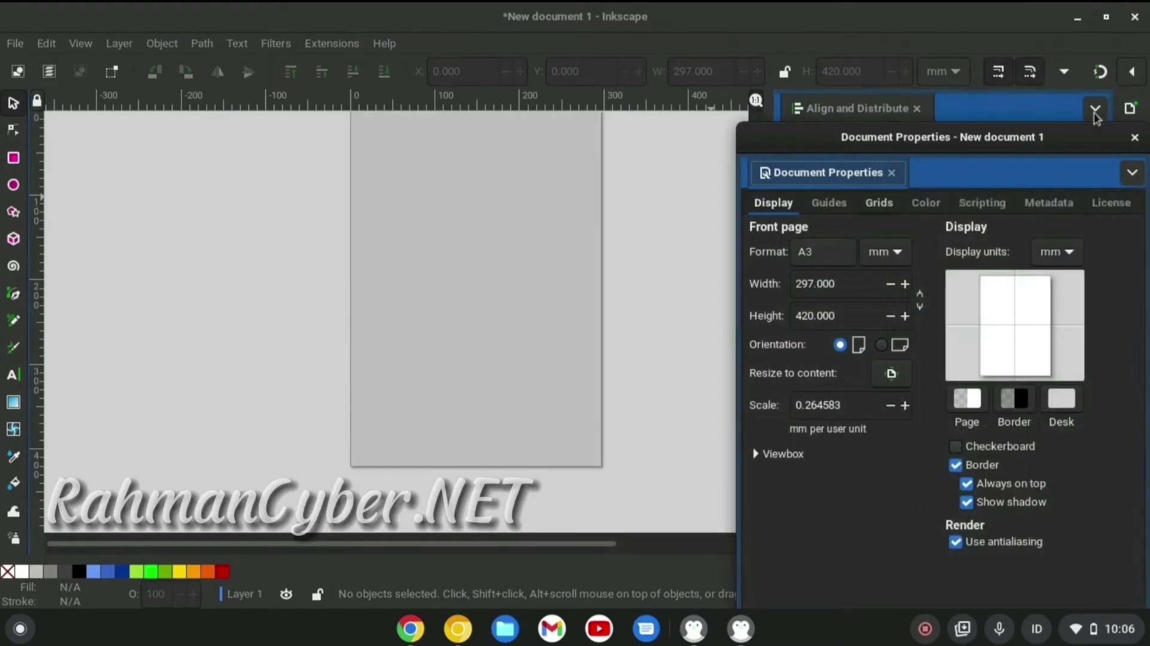
{"action": "left_click", "coordinate": [1132, 173]}
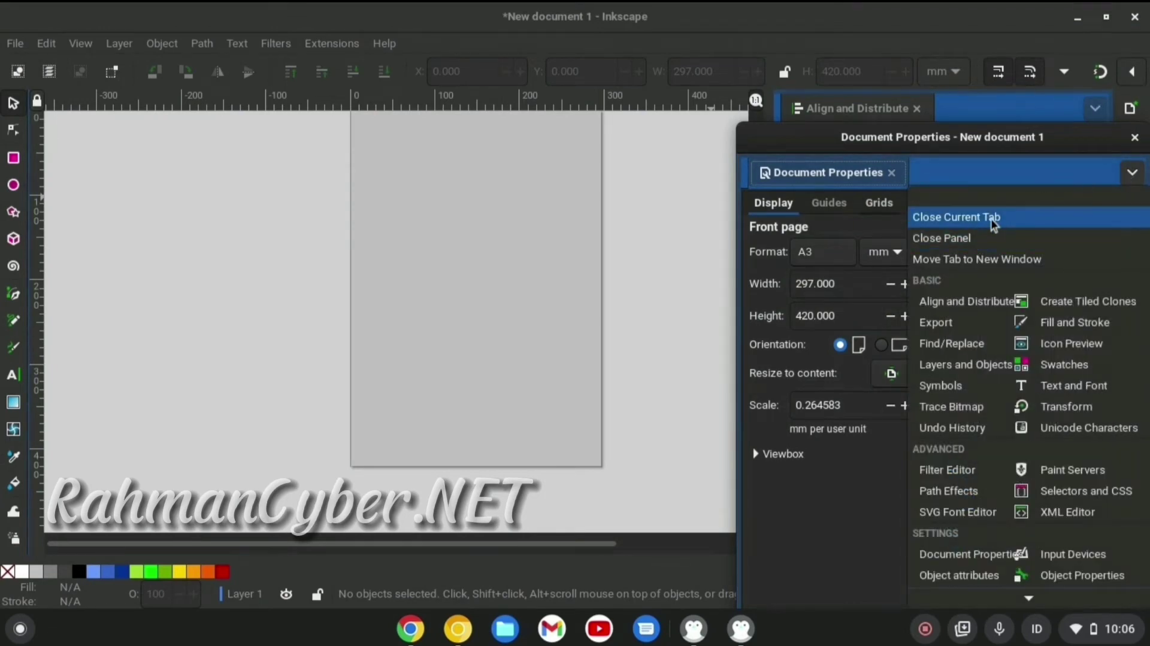
{"action": "left_click", "coordinate": [1013, 265]}
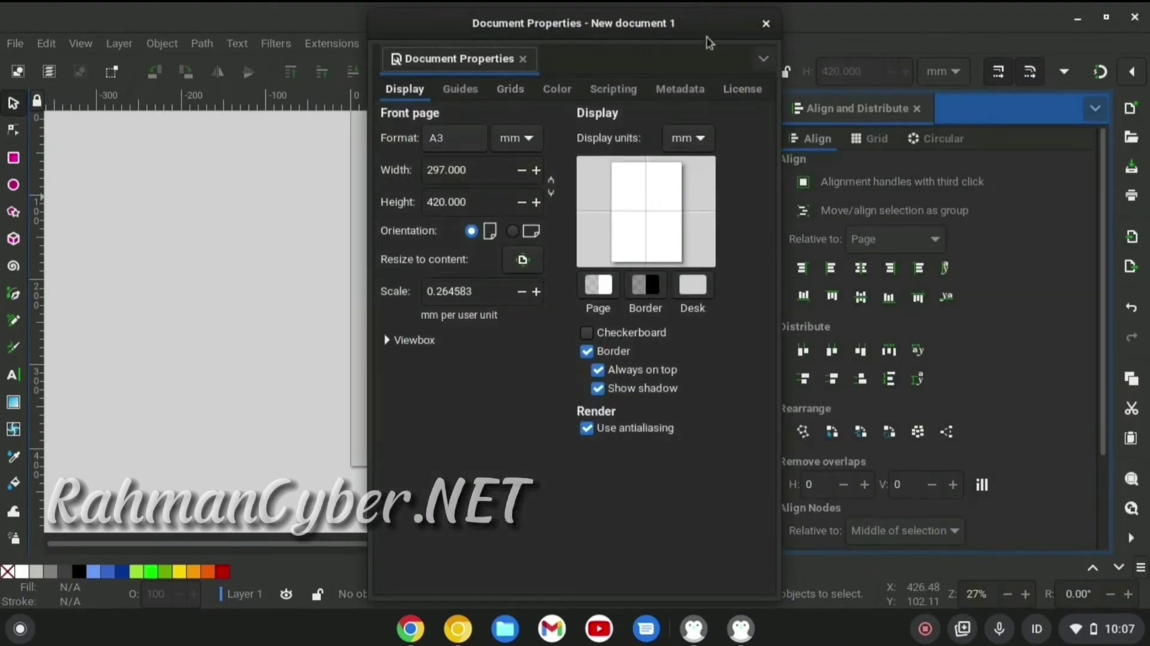
{"action": "left_click_drag", "start_coordinate": [709, 36], "coordinate": [730, 159]}
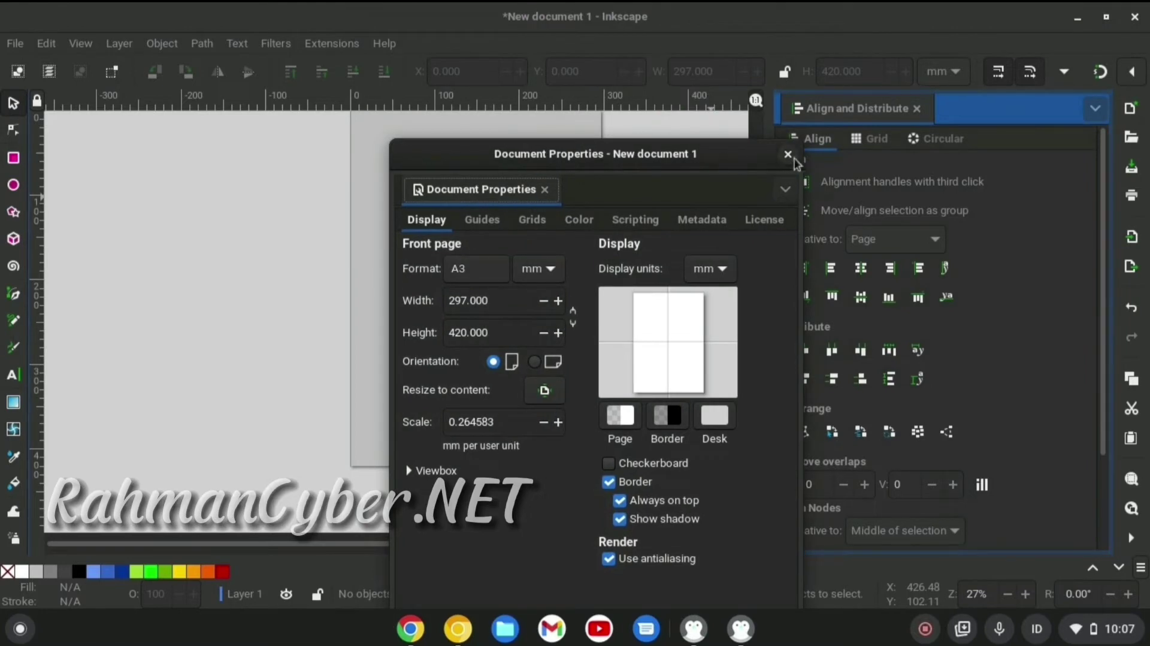
Step: Close Document Properties and dismiss the dialog list without choosing anything
{"action": "left_click", "coordinate": [787, 154]}
{"action": "left_click", "coordinate": [1095, 109]}
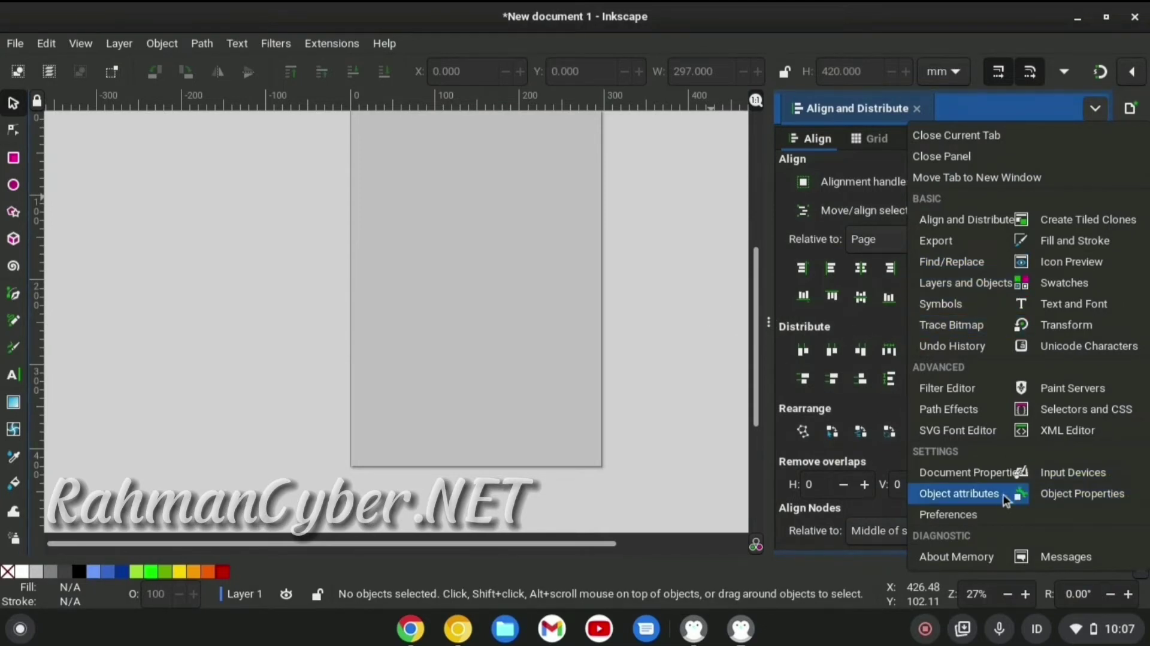
{"action": "left_click", "coordinate": [658, 305]}
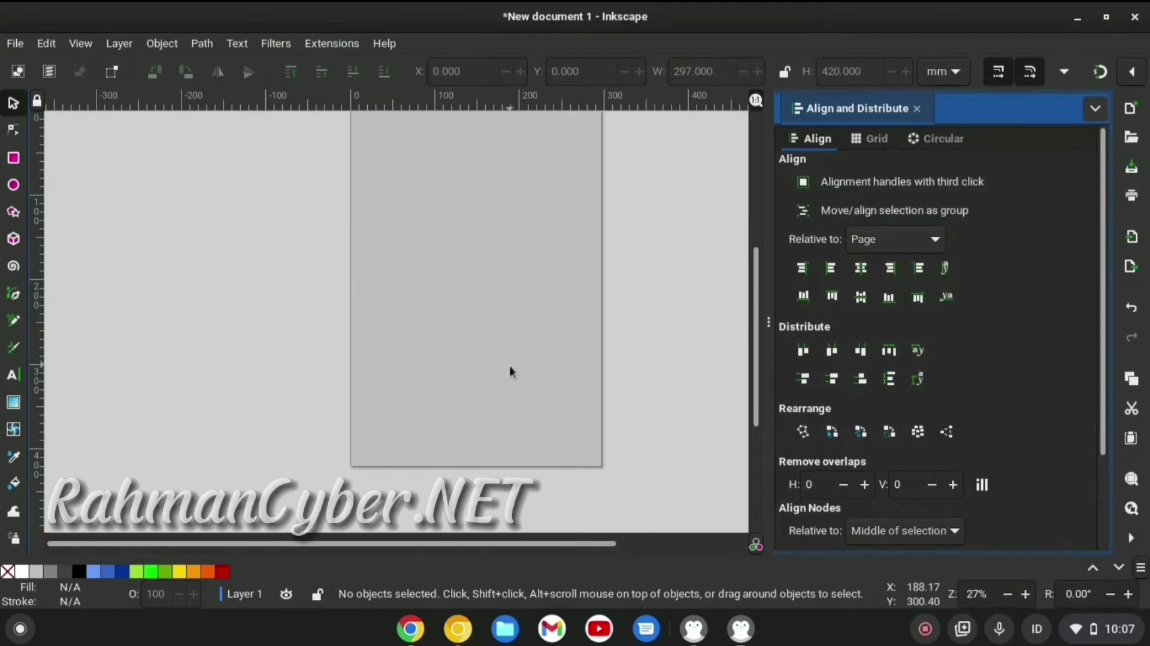
{"action": "scroll", "coordinate": [590, 293], "scroll_direction": "up", "scroll_amount": 2}
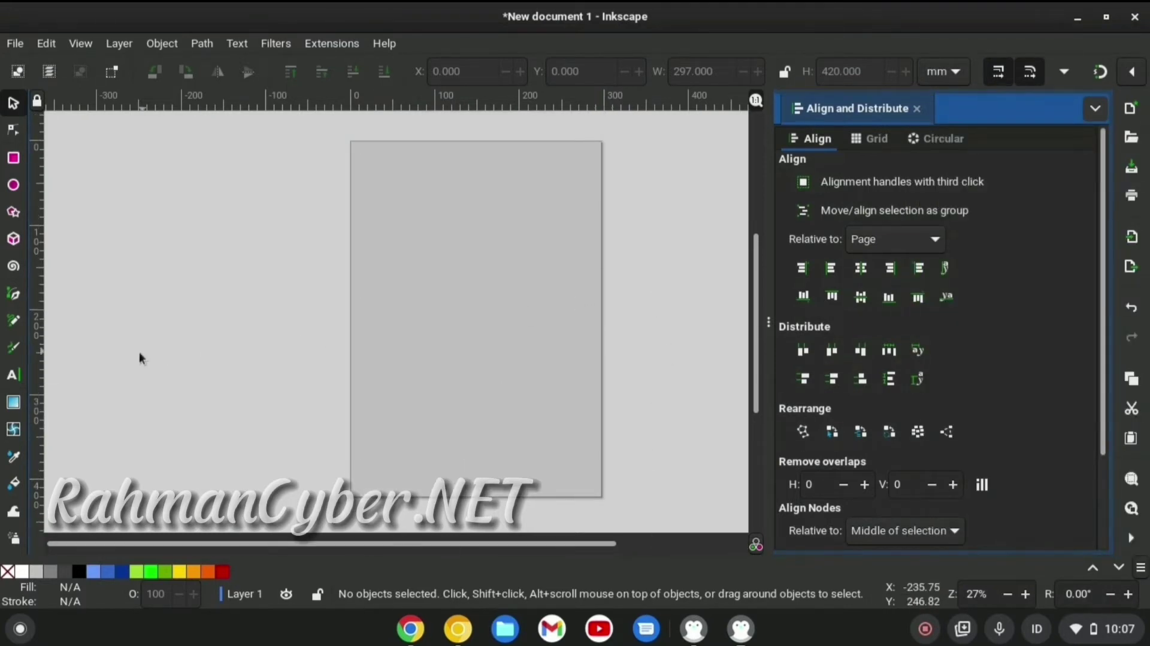
Step: Start a 144 pt text object on the A3 page
{"action": "left_click", "coordinate": [12, 378]}
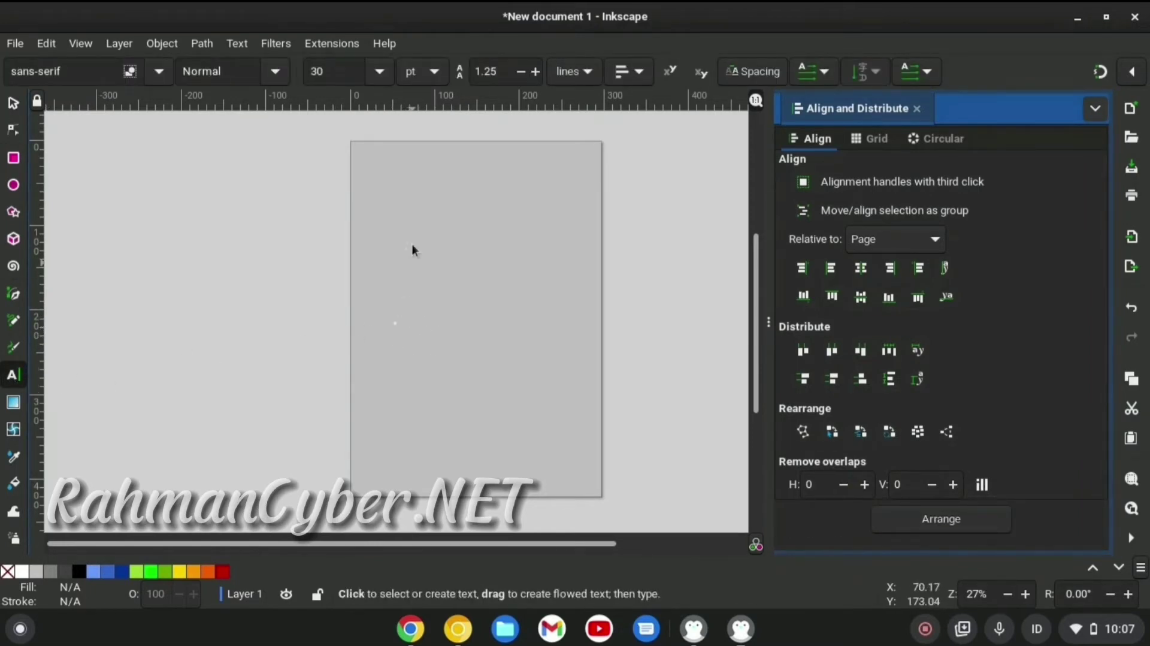
{"action": "left_click", "coordinate": [379, 72]}
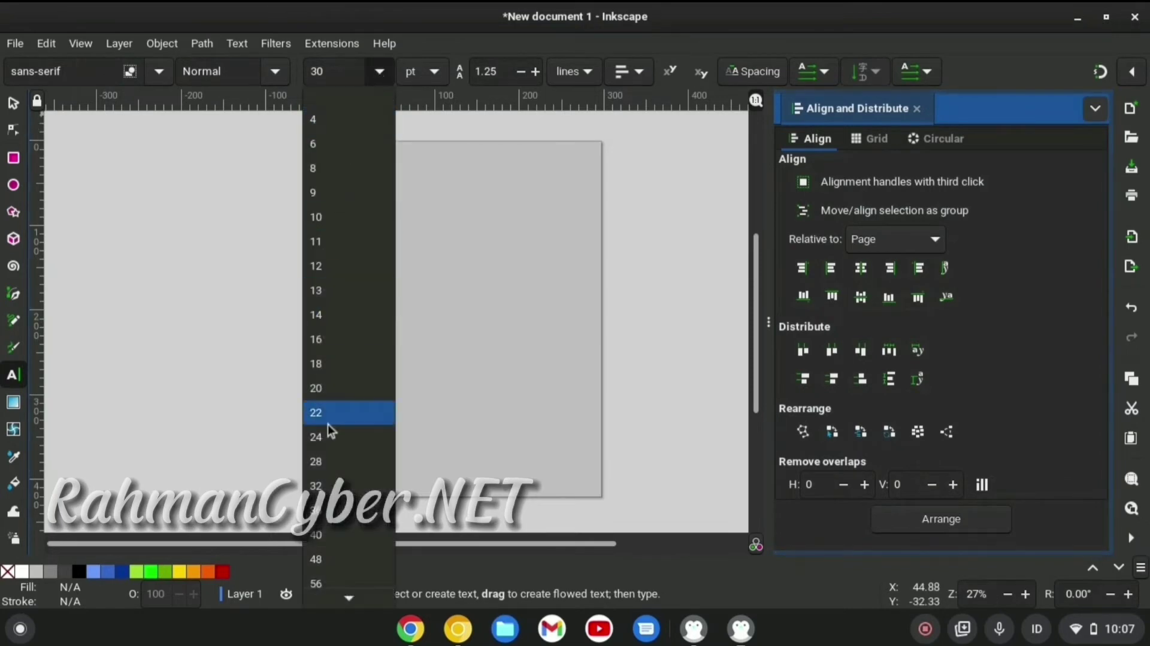
{"action": "left_click", "coordinate": [336, 576]}
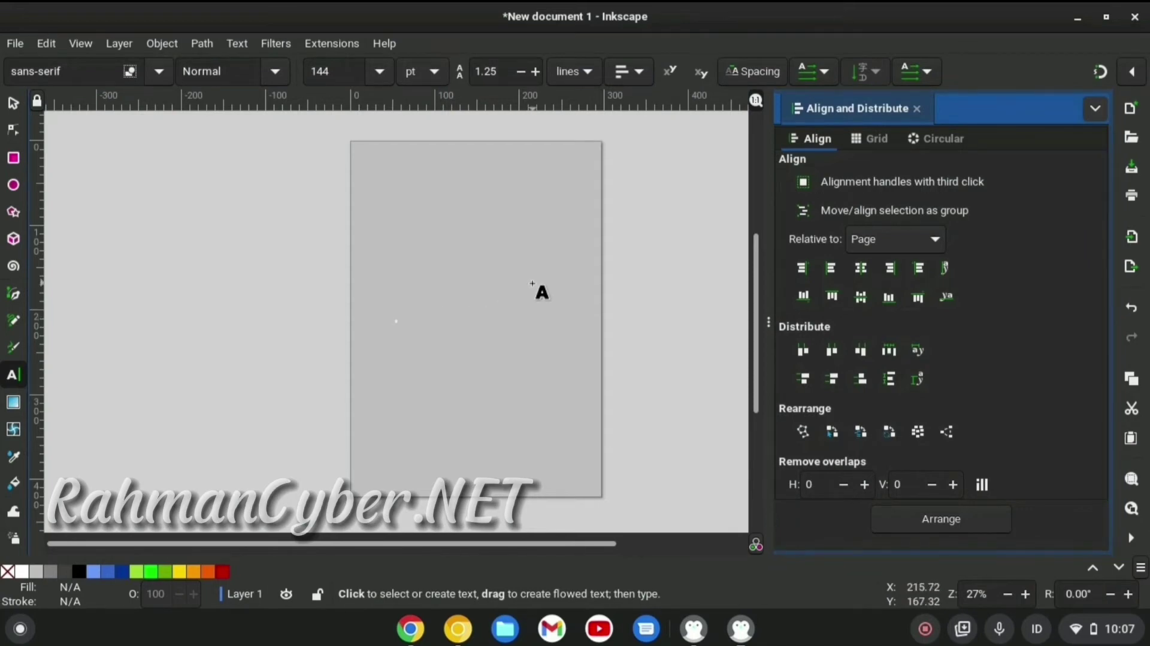
{"action": "left_click", "coordinate": [396, 322]}
{"action": "type", "text": "a"}
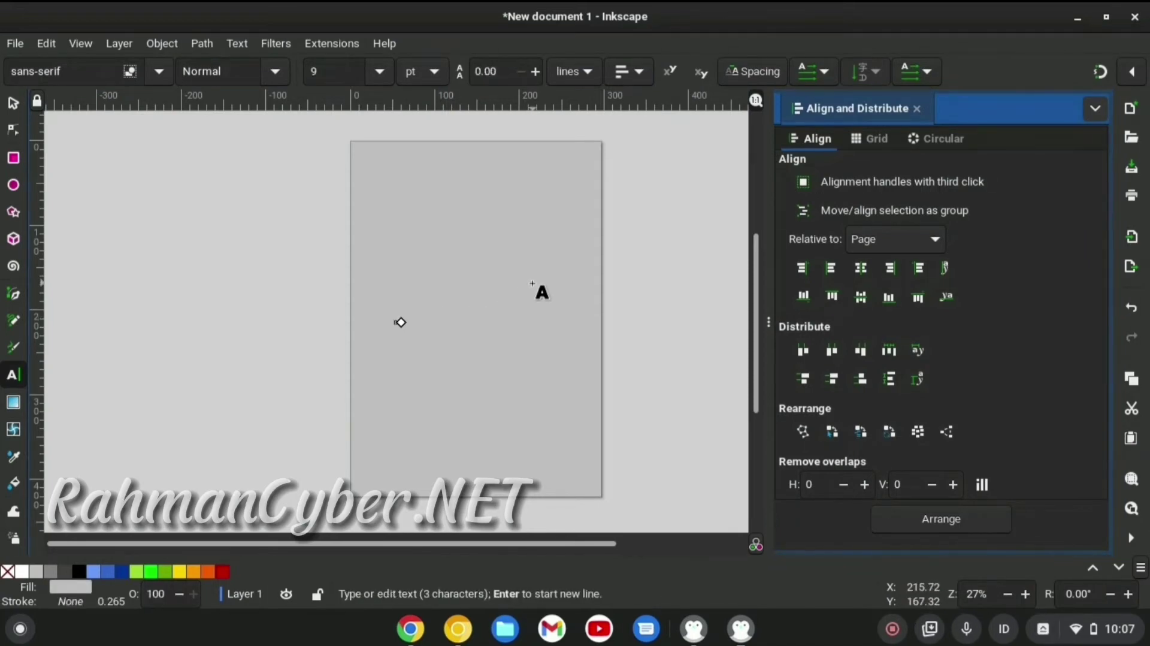
{"action": "left_click", "coordinate": [379, 72]}
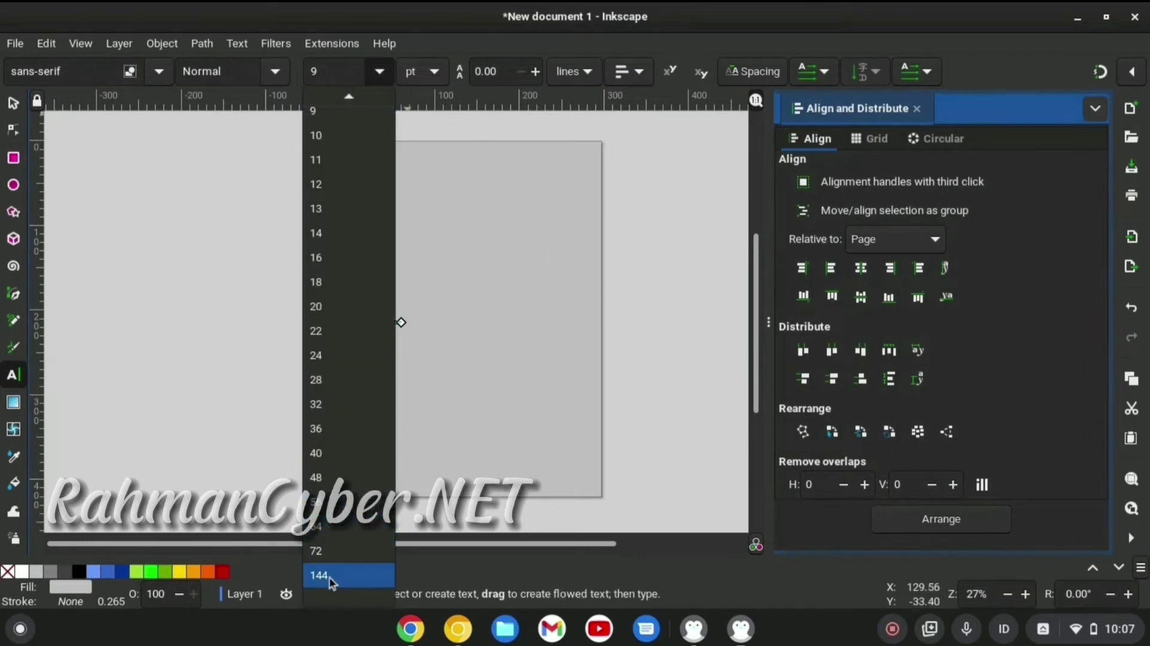
{"action": "left_click", "coordinate": [326, 579]}
Step: Move the text toward the top, make it black, and correct the word to POSTER
{"action": "left_click", "coordinate": [13, 103]}
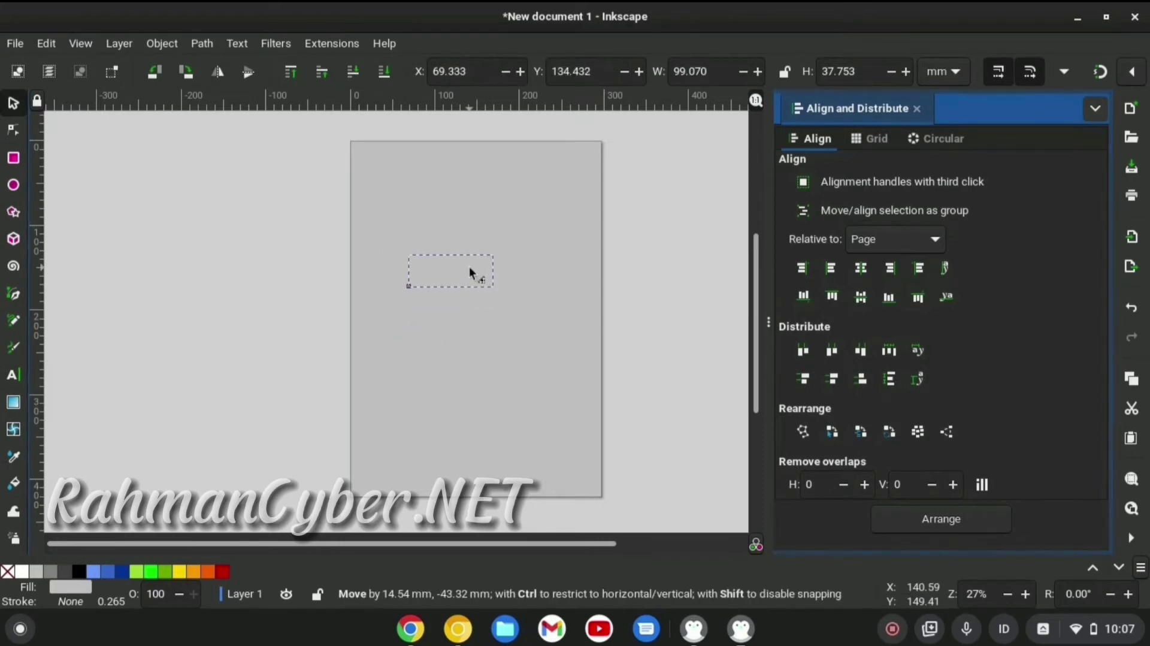
{"action": "left_click_drag", "start_coordinate": [457, 303], "coordinate": [470, 266]}
{"action": "left_click", "coordinate": [452, 273]}
{"action": "double_click", "coordinate": [473, 271]}
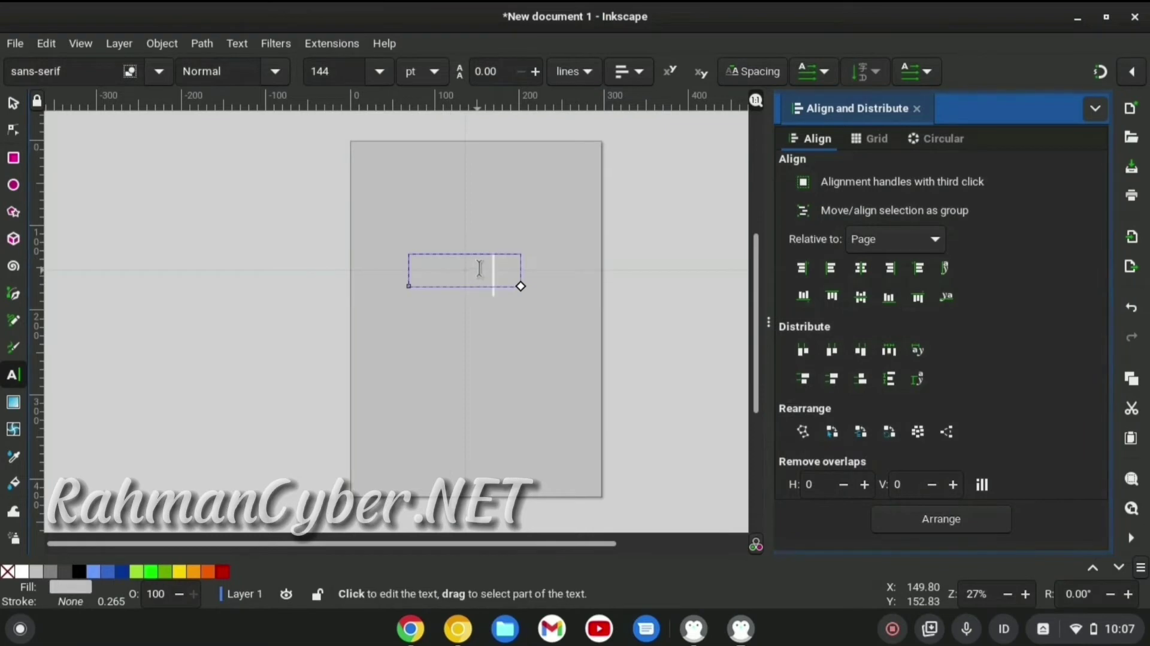
{"action": "key", "text": "ctrl+a"}
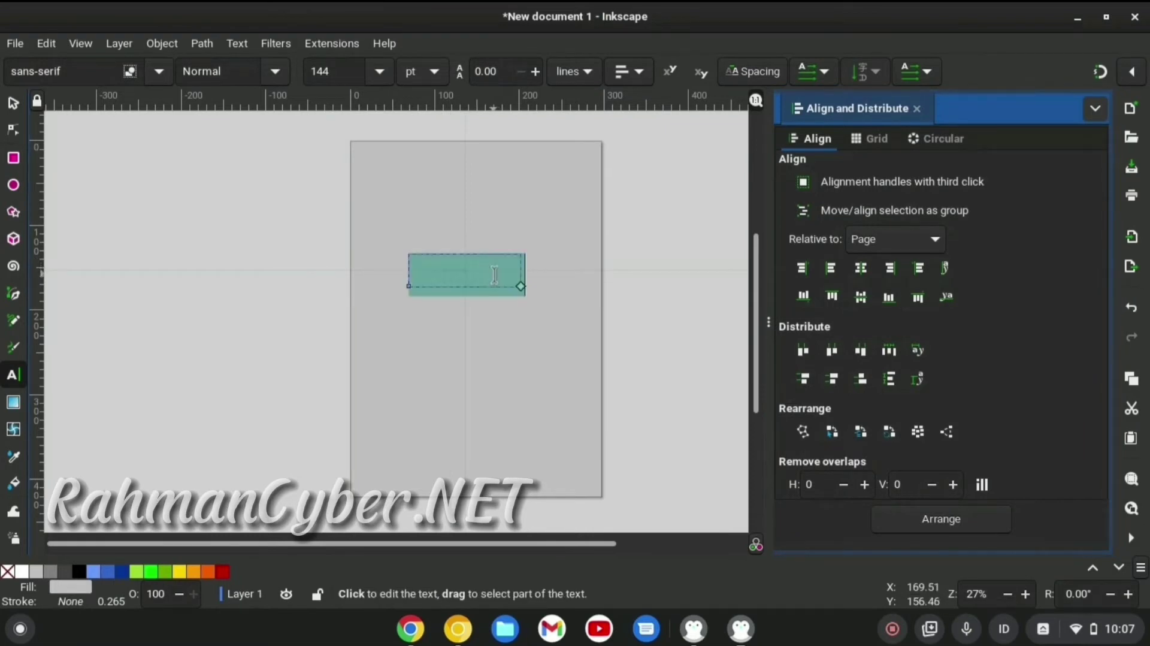
{"action": "left_click", "coordinate": [79, 572]}
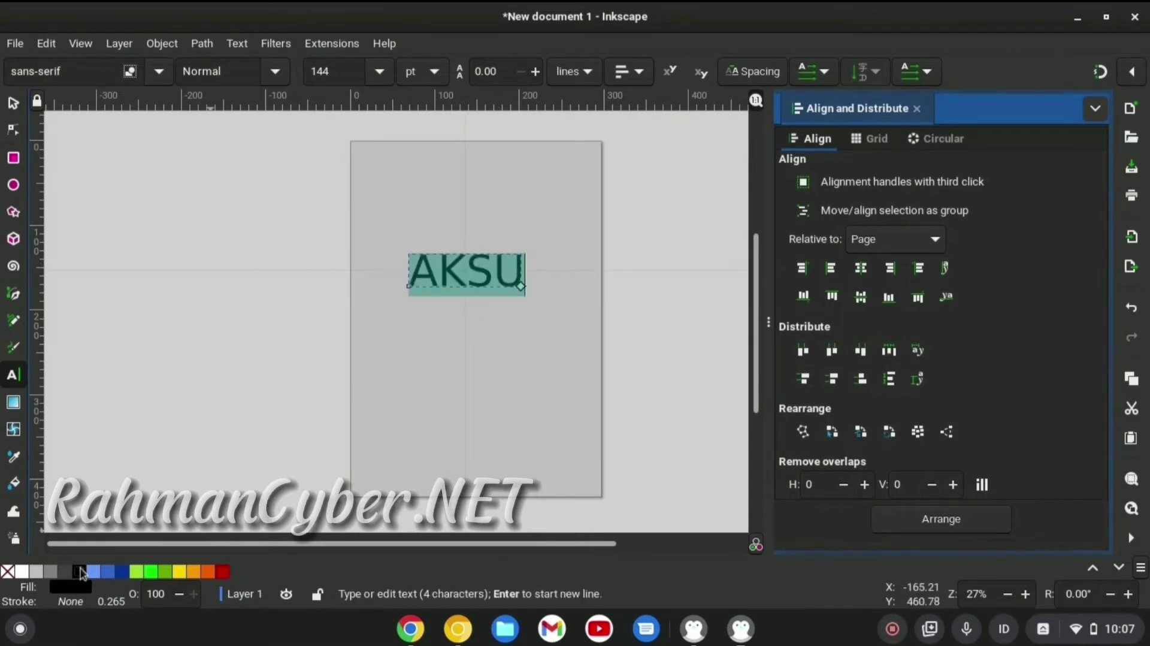
{"action": "left_click", "coordinate": [438, 275]}
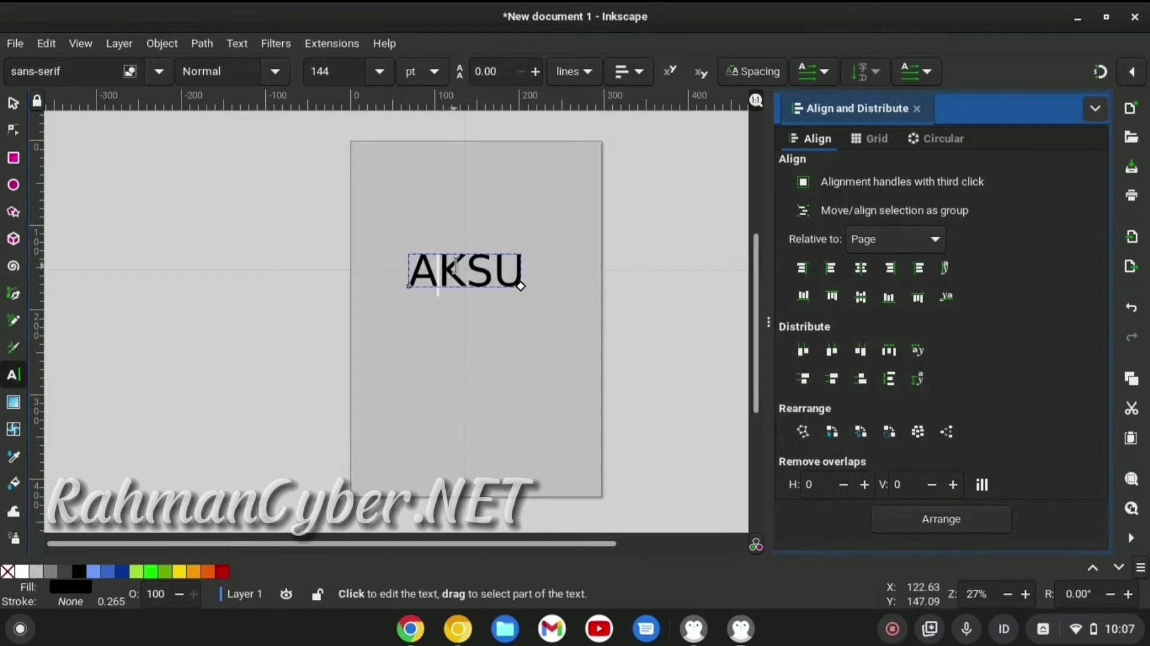
{"action": "double_click", "coordinate": [454, 265]}
{"action": "type", "text": "R"}
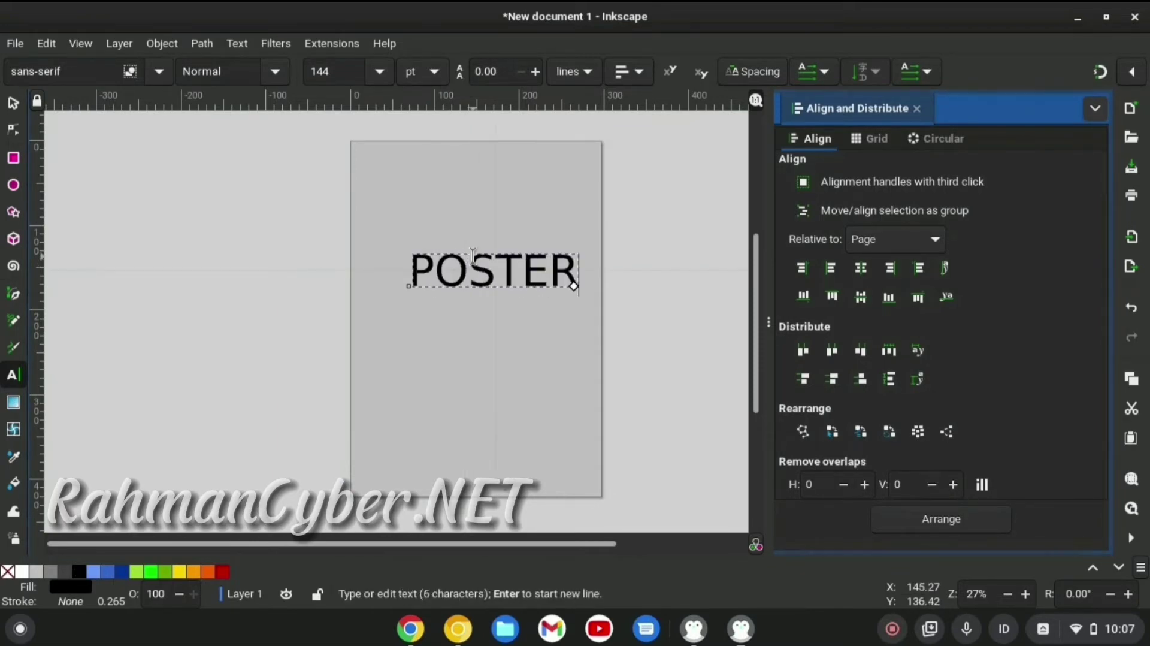
Step: Move the POSTER heading down and make it Bold in Text and Font
{"action": "left_click", "coordinate": [12, 103]}
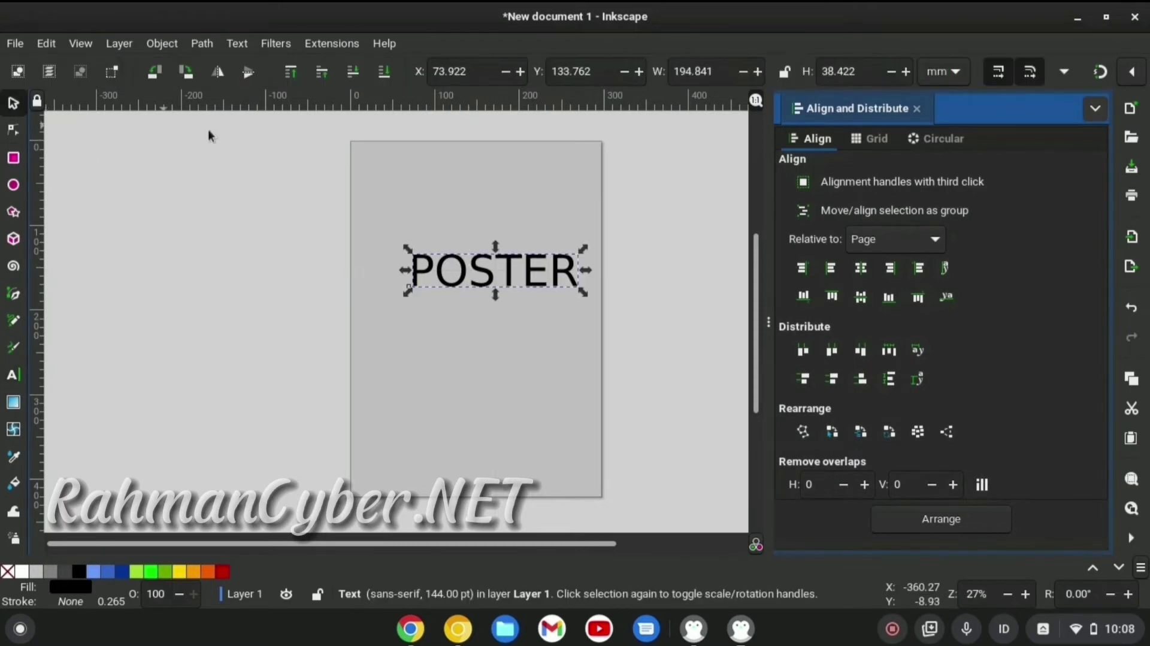
{"action": "mouse_move", "coordinate": [489, 275]}
{"action": "left_mouse_down"}
{"action": "mouse_move", "coordinate": [469, 323]}
{"action": "mouse_move", "coordinate": [492, 306]}
{"action": "left_mouse_up"}
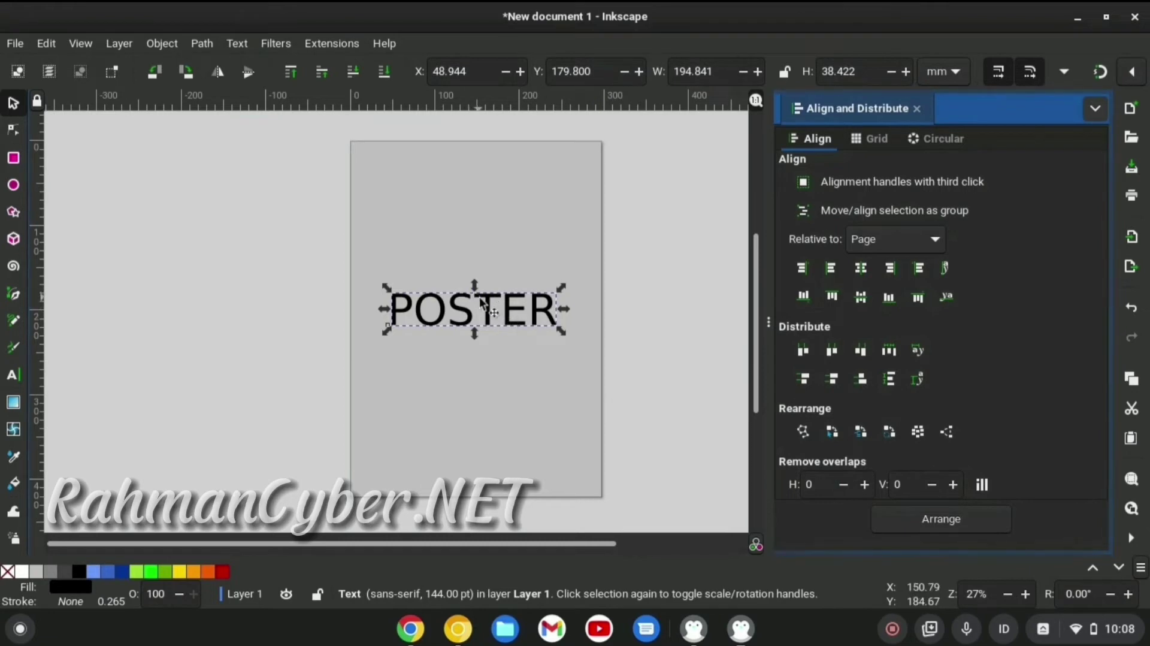
{"action": "left_click", "coordinate": [239, 45]}
{"action": "left_click", "coordinate": [261, 65]}
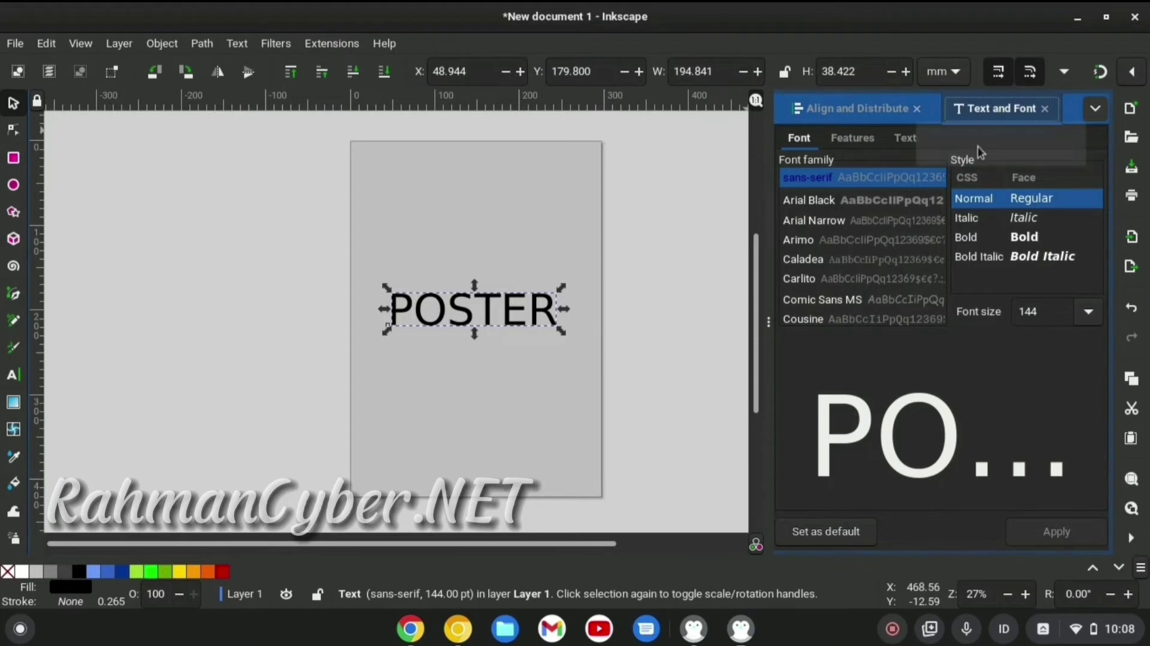
{"action": "left_click", "coordinate": [1023, 244]}
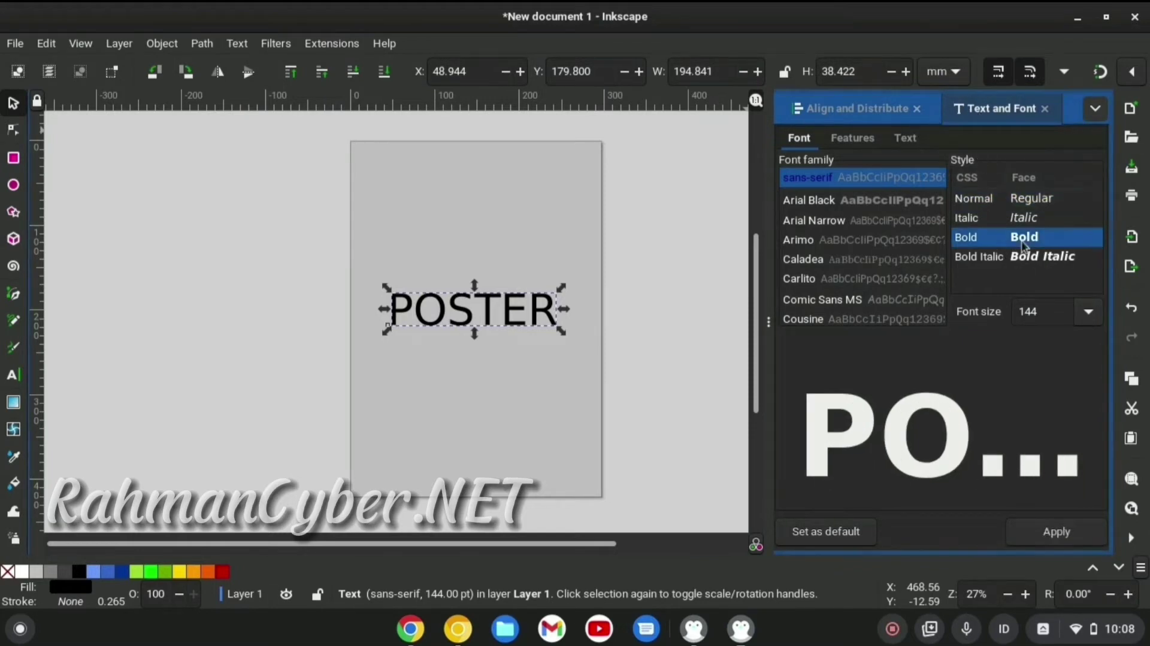
{"action": "left_click", "coordinate": [1058, 533]}
Step: Nudge the heading up and left, undo an accidental stretch, and deselect it
{"action": "double_click", "coordinate": [498, 306]}
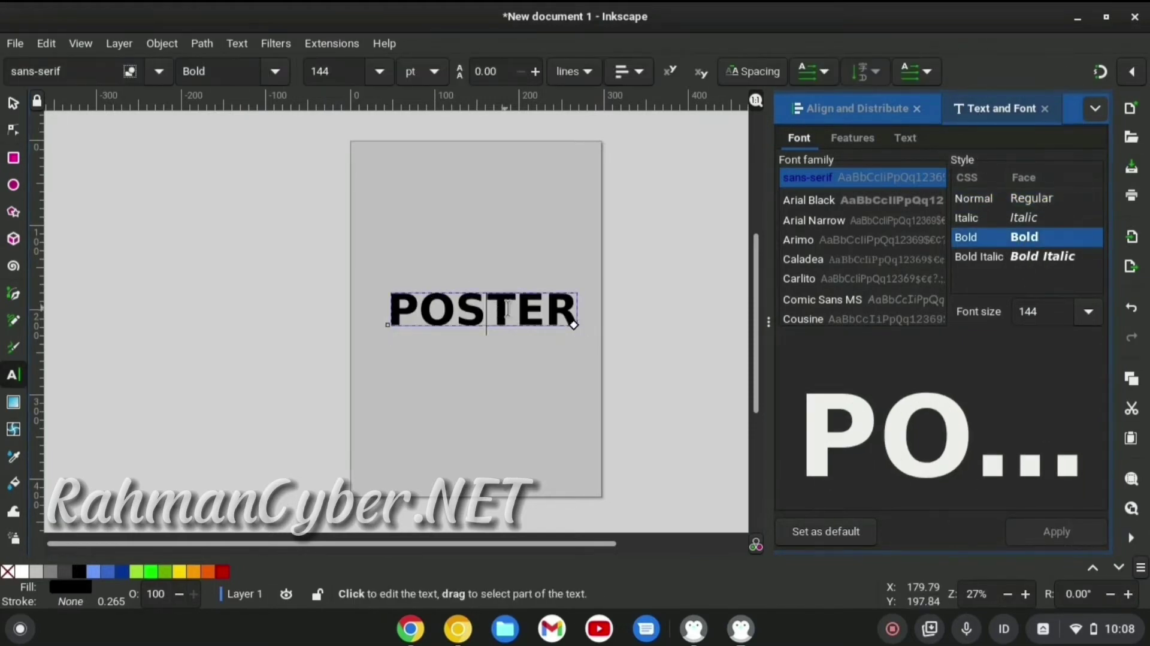
{"action": "left_click", "coordinate": [10, 106]}
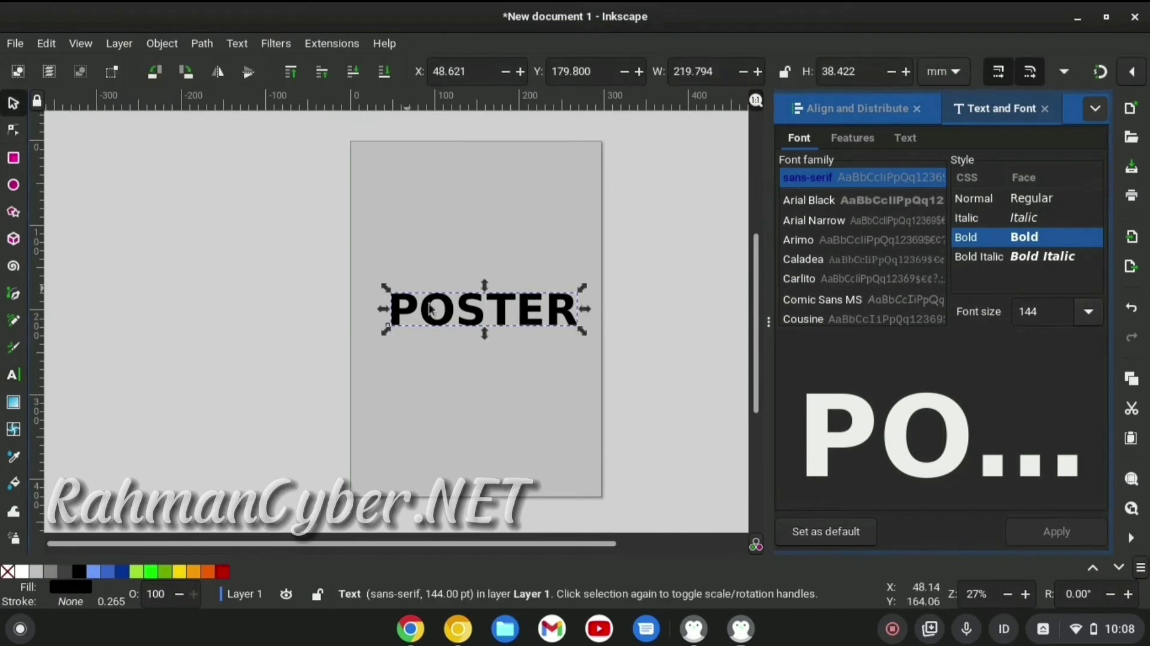
{"action": "left_click_drag", "start_coordinate": [510, 321], "coordinate": [504, 315]}
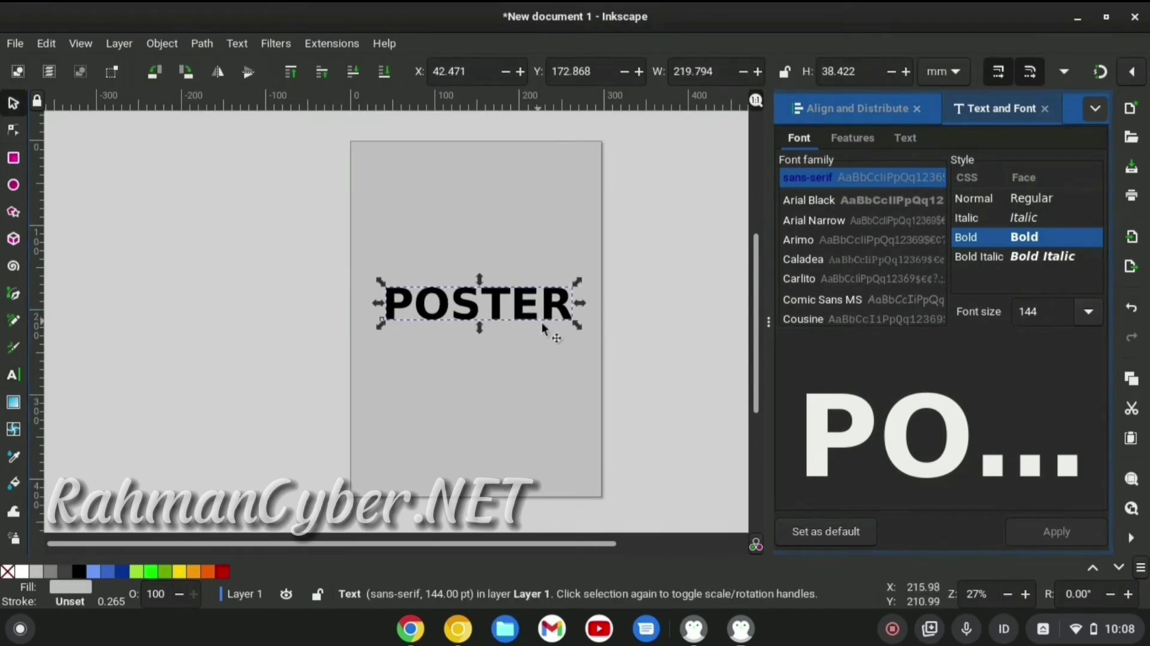
{"action": "left_click_drag", "start_coordinate": [577, 327], "coordinate": [592, 319]}
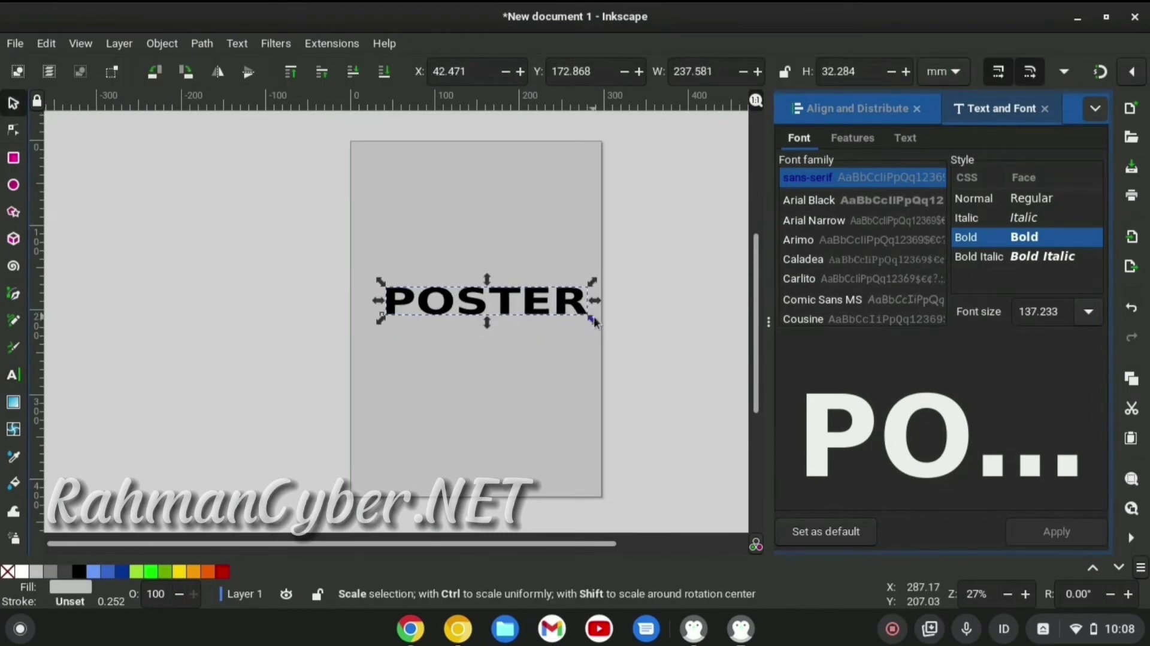
{"action": "key", "text": "ctrl+z"}
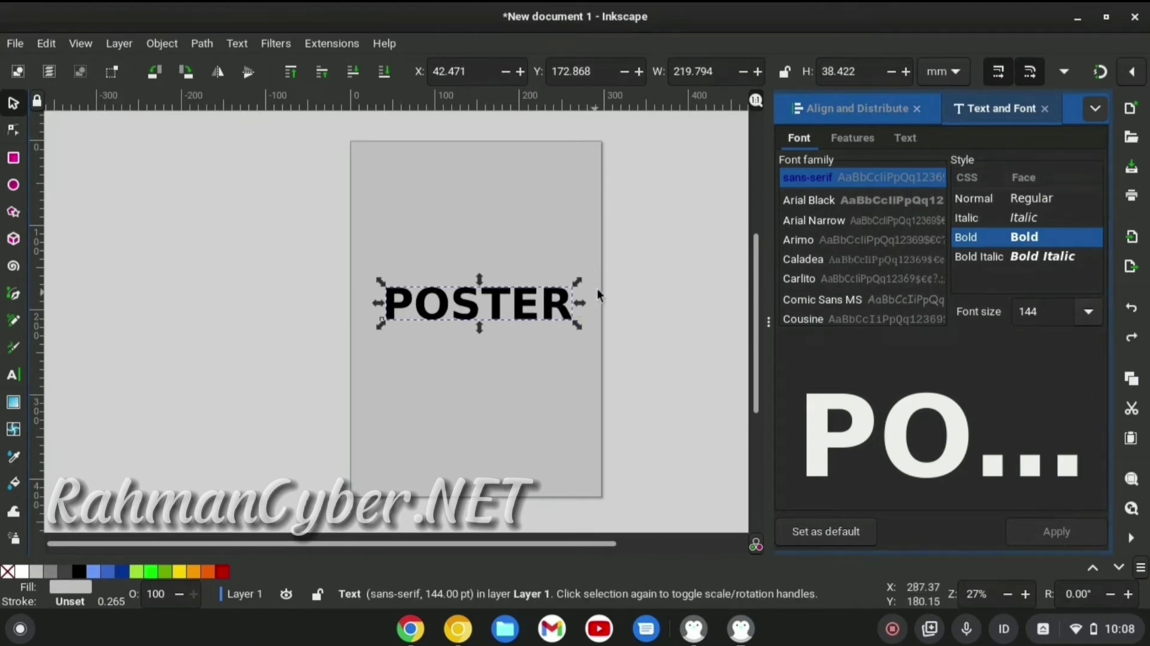
{"action": "left_click", "coordinate": [671, 277]}
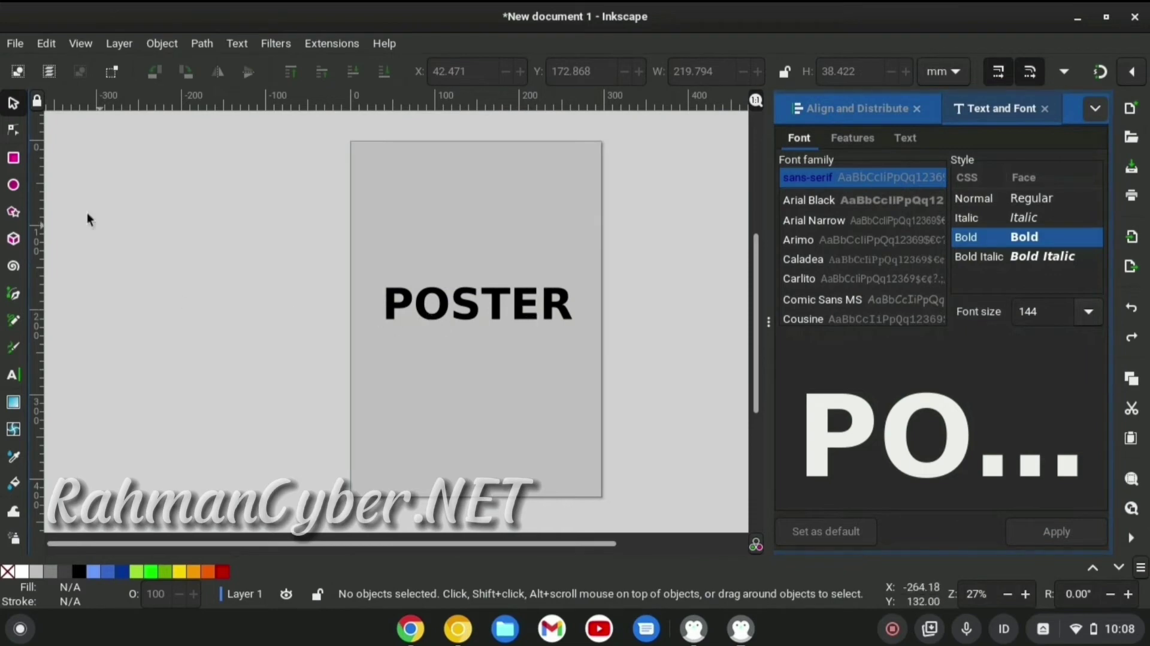
Step: Draw a tall thin bar left of the POSTER heading and colour it
{"action": "left_click", "coordinate": [14, 158]}
{"action": "left_click_drag", "start_coordinate": [358, 238], "coordinate": [370, 357]}
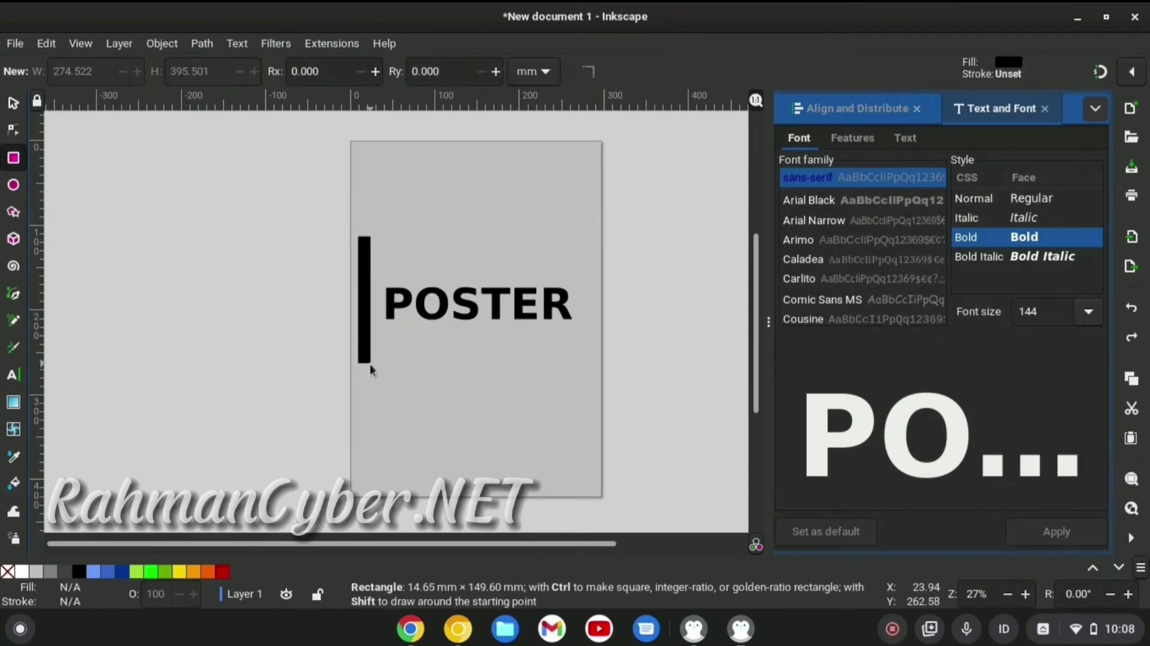
{"action": "left_click_drag", "start_coordinate": [376, 368], "coordinate": [370, 364]}
{"action": "key", "text": "s"}
{"action": "left_click", "coordinate": [179, 570]}
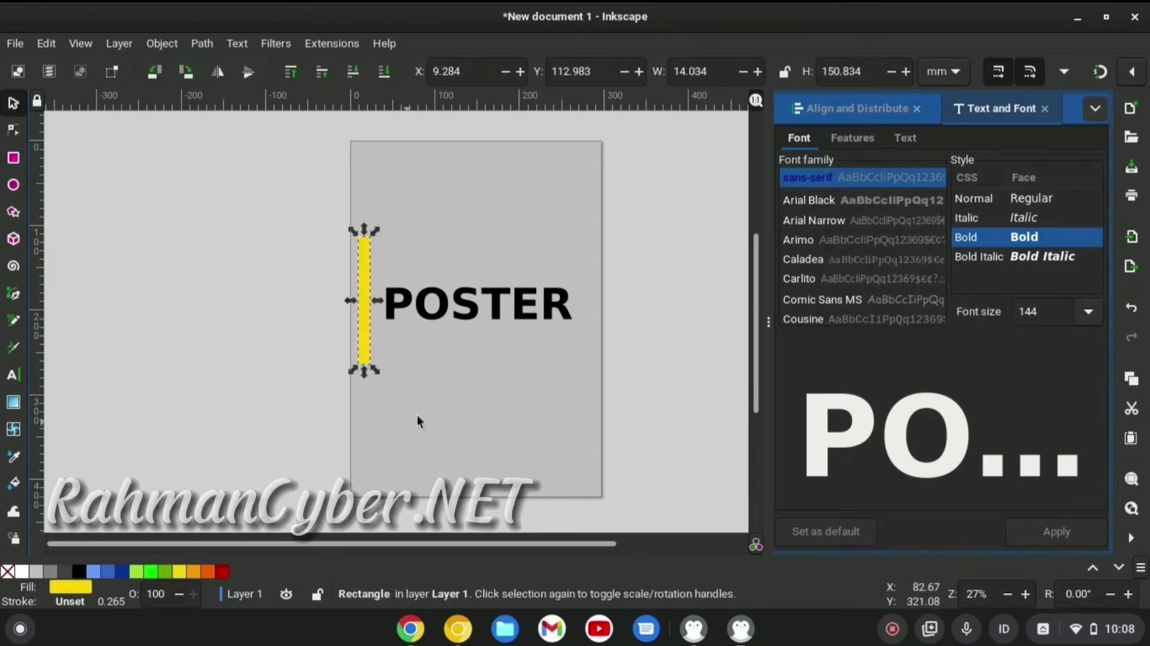
{"action": "left_click", "coordinate": [194, 570]}
Step: Colour the POSTER heading and the vertical bar dark blue
{"action": "key", "text": "Tab"}
{"action": "left_click", "coordinate": [165, 570]}
{"action": "left_click", "coordinate": [122, 571]}
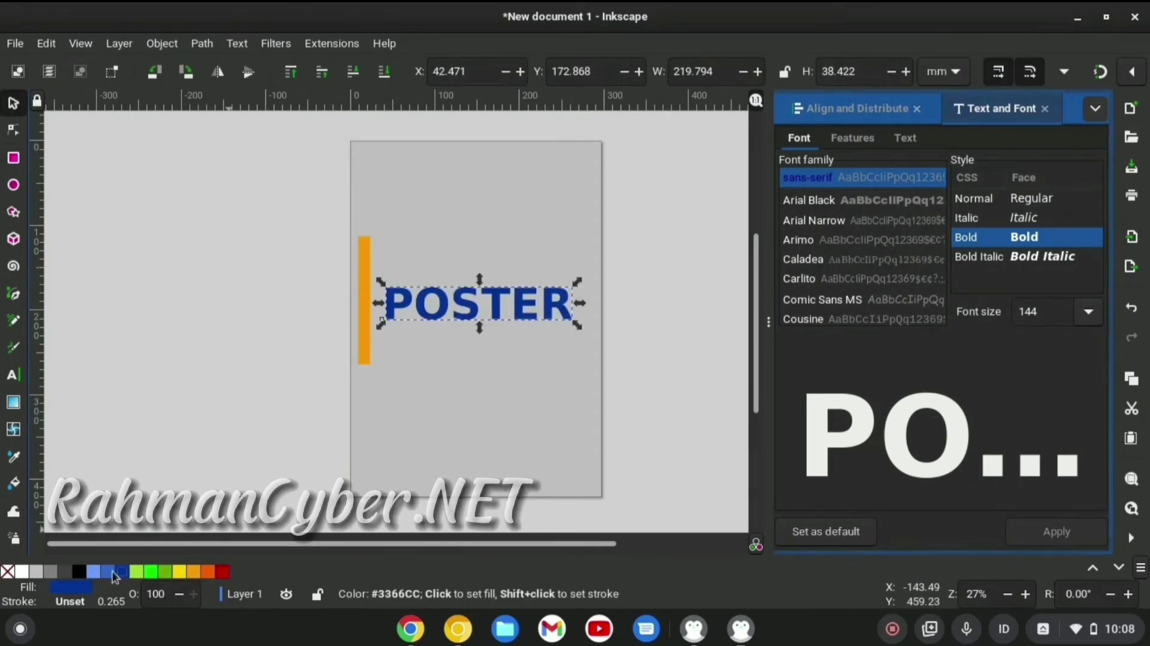
{"action": "key", "text": "Tab"}
{"action": "left_click", "coordinate": [122, 571]}
{"action": "left_click", "coordinate": [65, 570]}
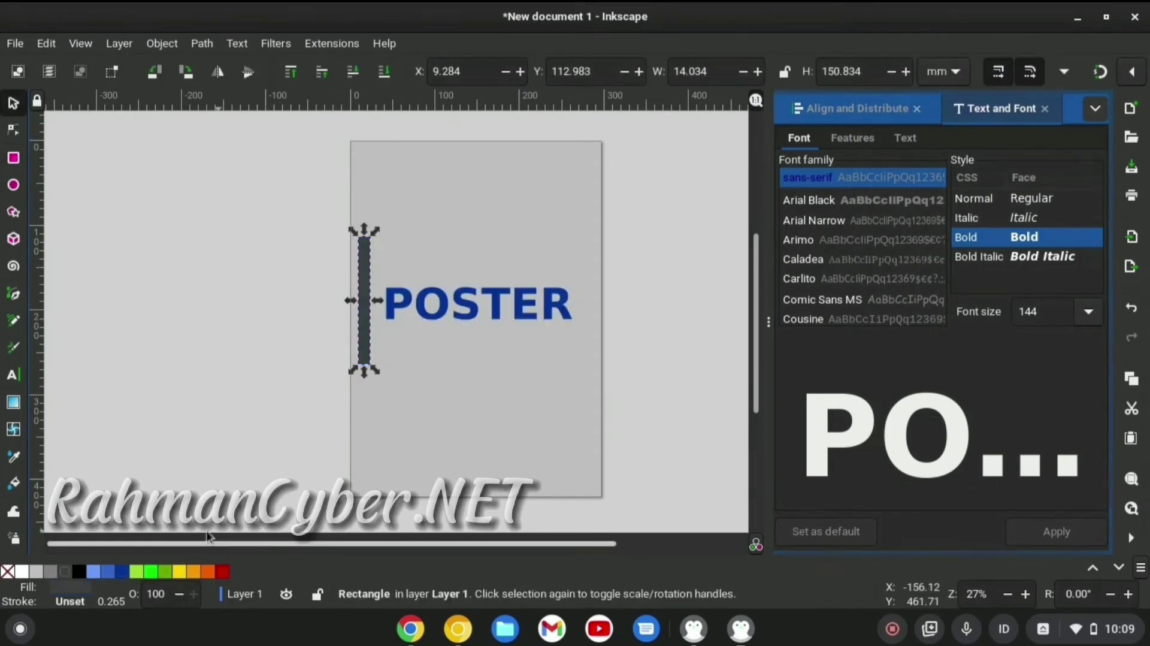
{"action": "key", "text": "Escape"}
{"action": "left_click", "coordinate": [364, 299]}
{"action": "key", "text": "Tab"}
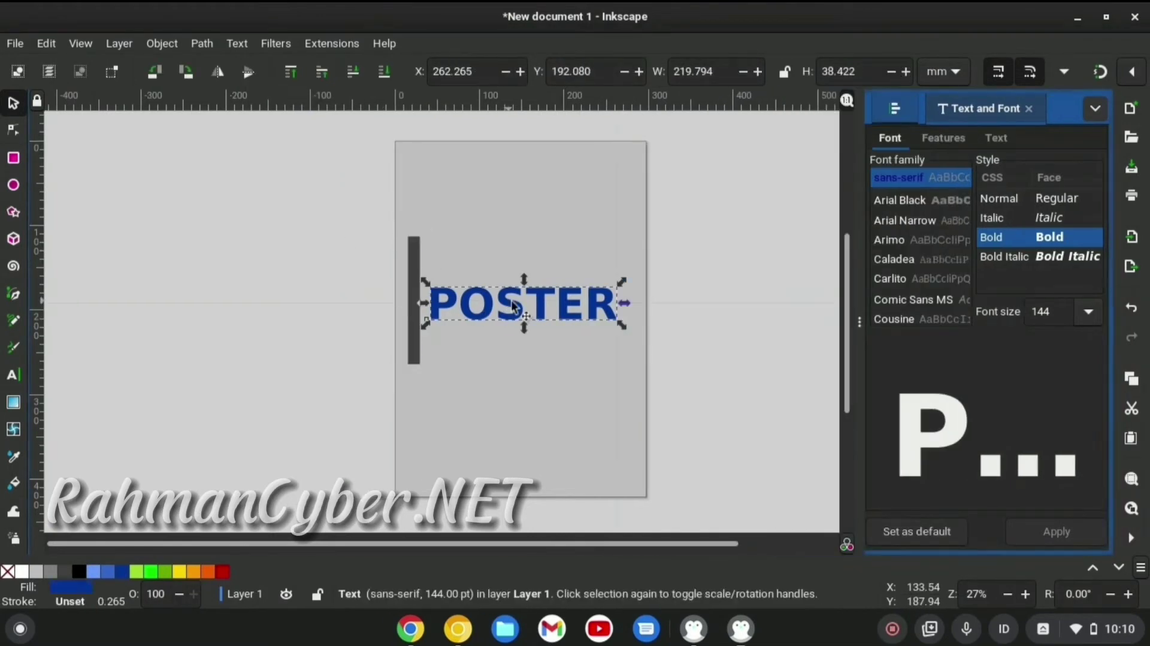
{"action": "key", "text": "Escape"}
{"action": "left_click_drag", "start_coordinate": [513, 308], "coordinate": [521, 308]}
{"action": "key", "text": "ctrl+z"}
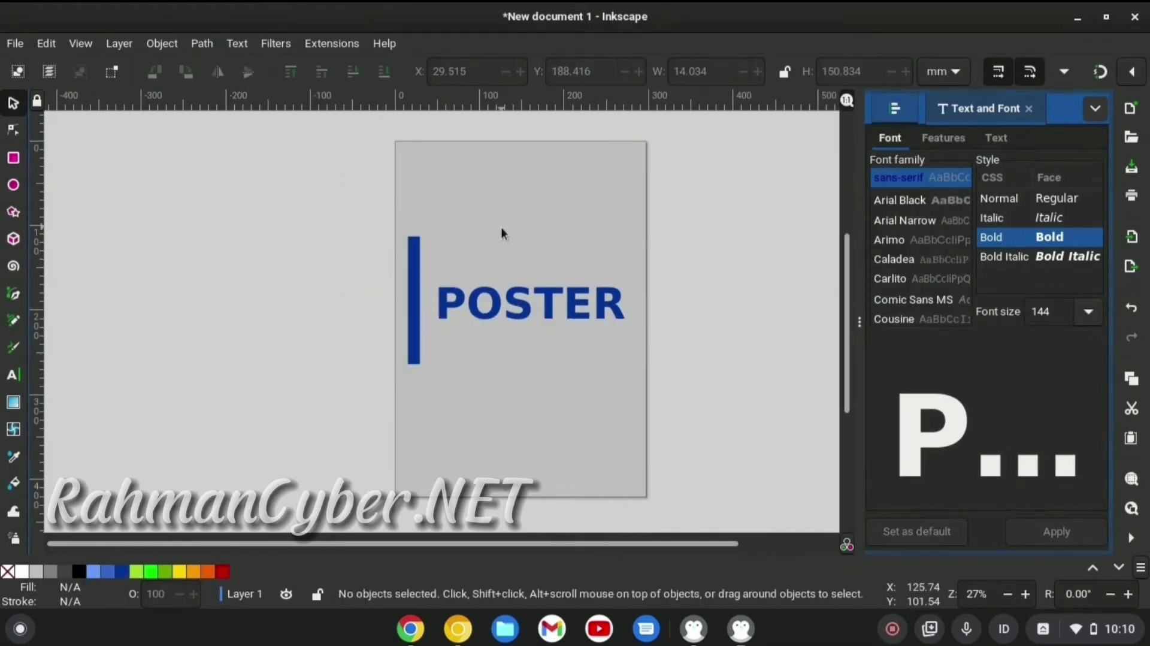
Step: Duplicate the POSTER heading below itself and set the copy's size to 16
{"action": "left_click", "coordinate": [506, 314]}
{"action": "key", "text": "ctrl+d"}
{"action": "left_click_drag", "start_coordinate": [575, 323], "coordinate": [574, 362]}
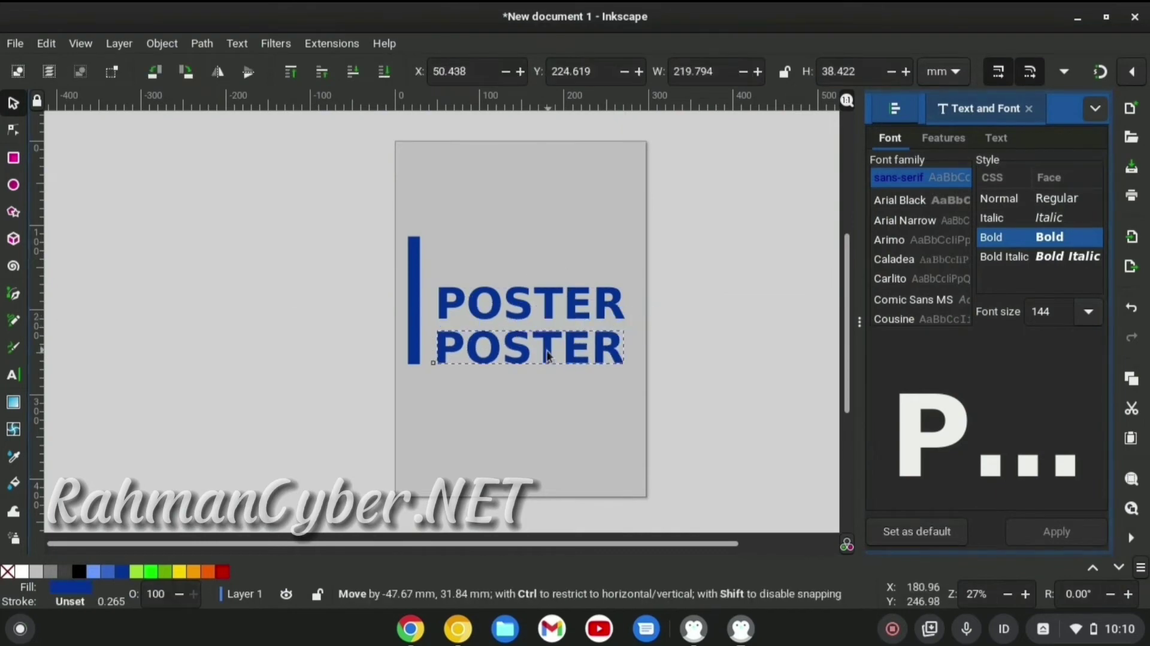
{"action": "left_click", "coordinate": [1087, 311]}
{"action": "left_click", "coordinate": [1057, 184]}
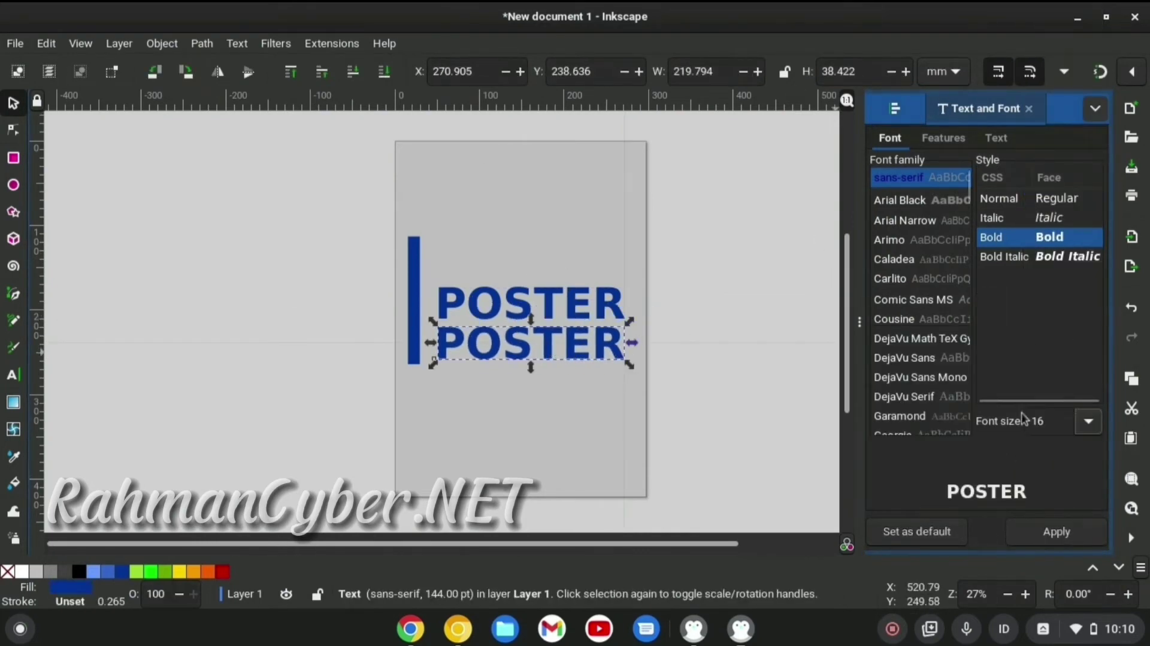
{"action": "left_click_drag", "start_coordinate": [467, 365], "coordinate": [569, 402]}
Step: Place the copy under the heading and change its text to 'Judul Tema'
{"action": "left_click_drag", "start_coordinate": [503, 365], "coordinate": [503, 335]}
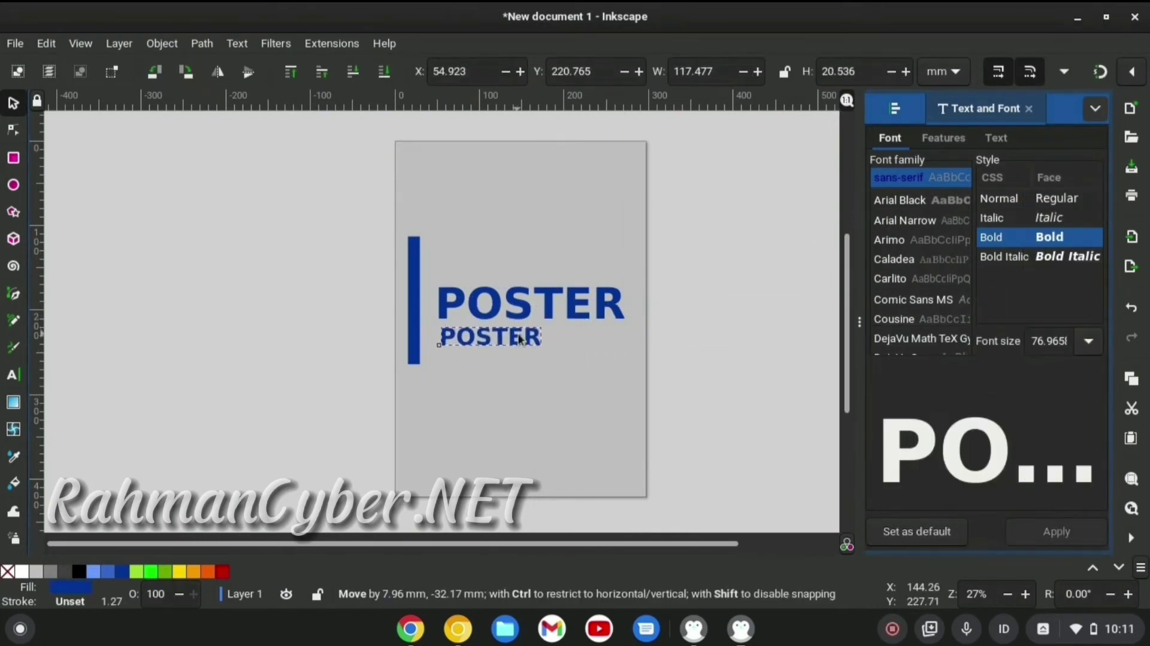
{"action": "key", "text": "t"}
{"action": "left_click", "coordinate": [525, 336]}
{"action": "key", "text": "ctrl+a"}
{"action": "type", "text": "Judul T"}
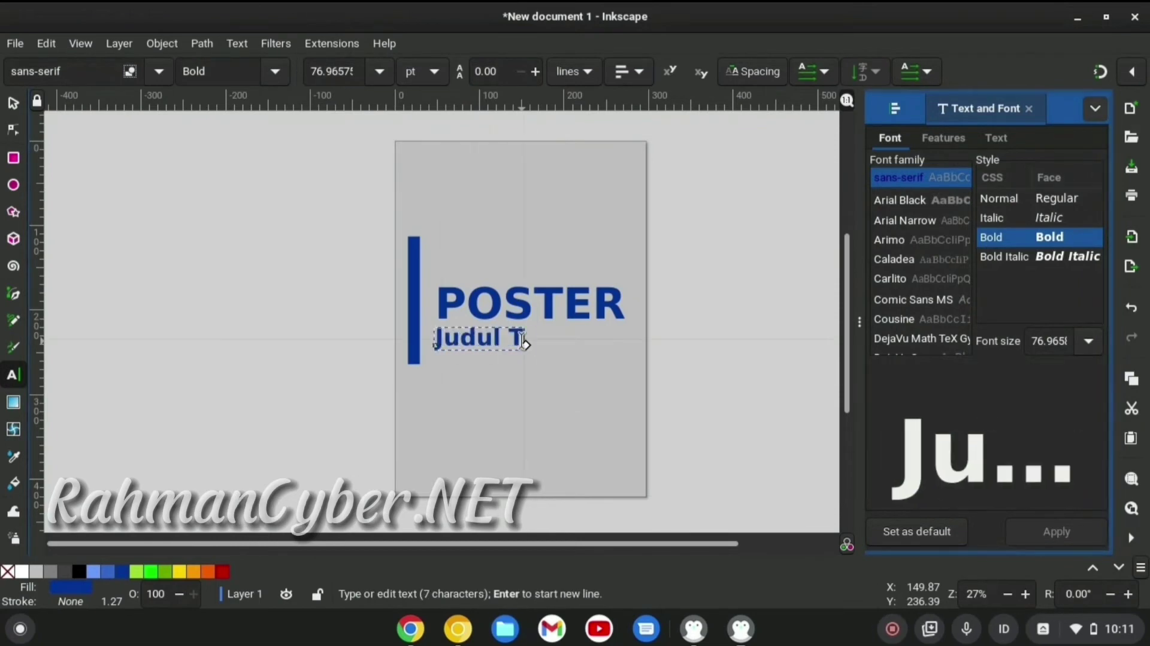
{"action": "type", "text": "ema"}
{"action": "key", "text": "Escape"}
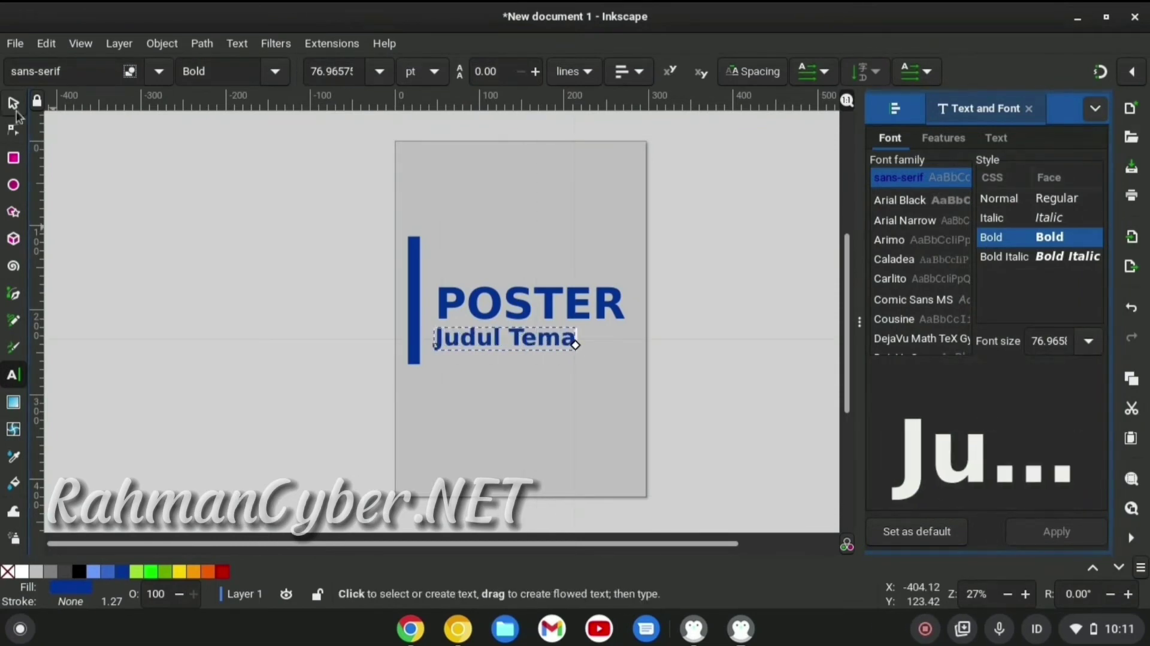
Step: Colour the subtitle blue and scale both heading and subtitle down slightly
{"action": "key", "text": "s"}
{"action": "scroll", "coordinate": [455, 344], "scroll_direction": "up", "scroll_amount": 2}
{"action": "left_click", "coordinate": [222, 571]}
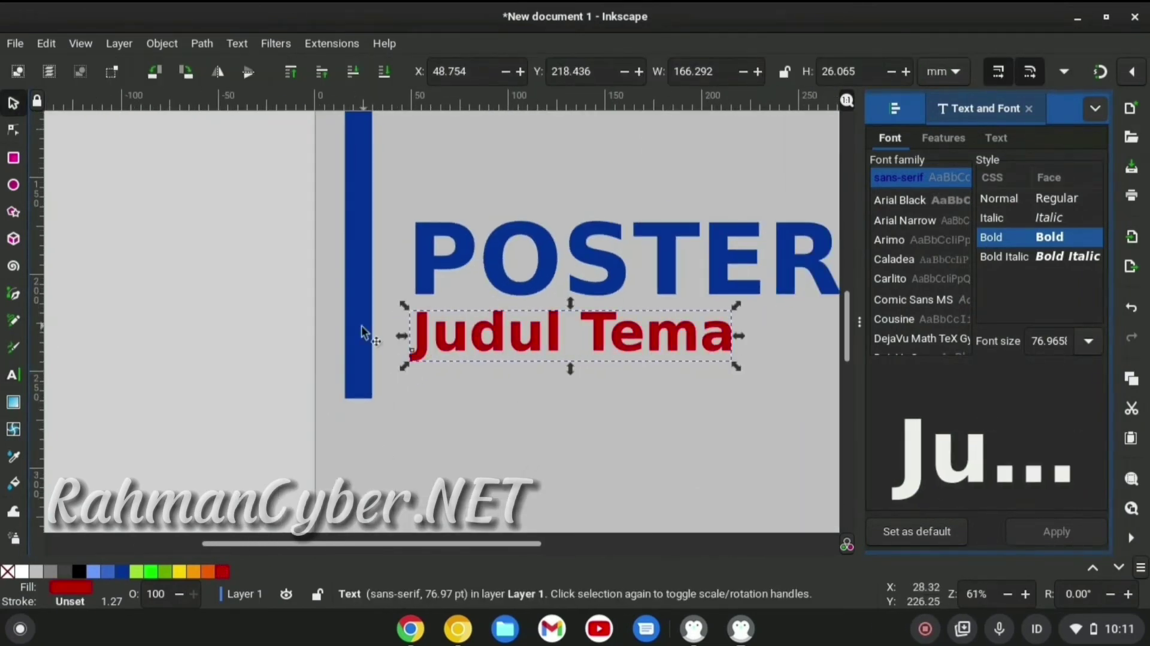
{"action": "left_click", "coordinate": [107, 571]}
{"action": "key", "text": "Escape"}
{"action": "scroll", "coordinate": [649, 314], "scroll_direction": "down", "scroll_amount": 2}
{"action": "left_click_drag", "start_coordinate": [795, 242], "coordinate": [497, 359]}
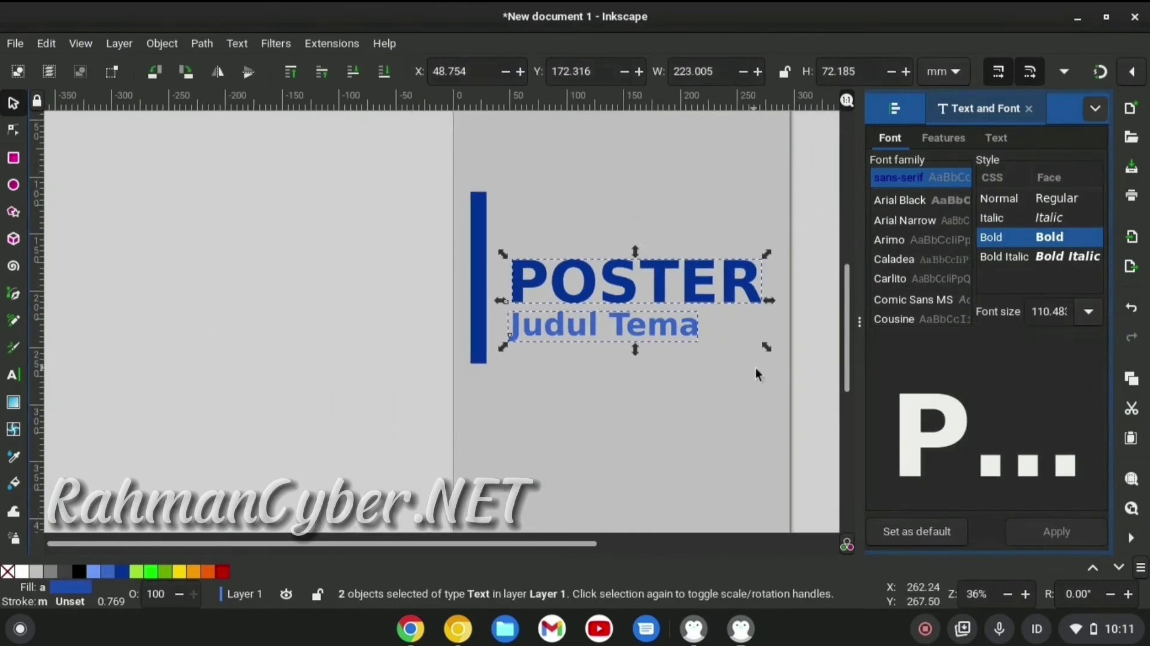
{"action": "left_click_drag", "start_coordinate": [755, 367], "coordinate": [756, 345]}
Step: Draw a thin underline below the subtitle and a small square above the vertical bar
{"action": "key", "text": "r"}
{"action": "mouse_move", "coordinate": [510, 360]}
{"action": "left_mouse_down"}
{"action": "mouse_move", "coordinate": [546, 398]}
{"action": "mouse_move", "coordinate": [747, 357]}
{"action": "left_mouse_up"}
{"action": "left_click", "coordinate": [14, 104]}
{"action": "key", "text": "Escape"}
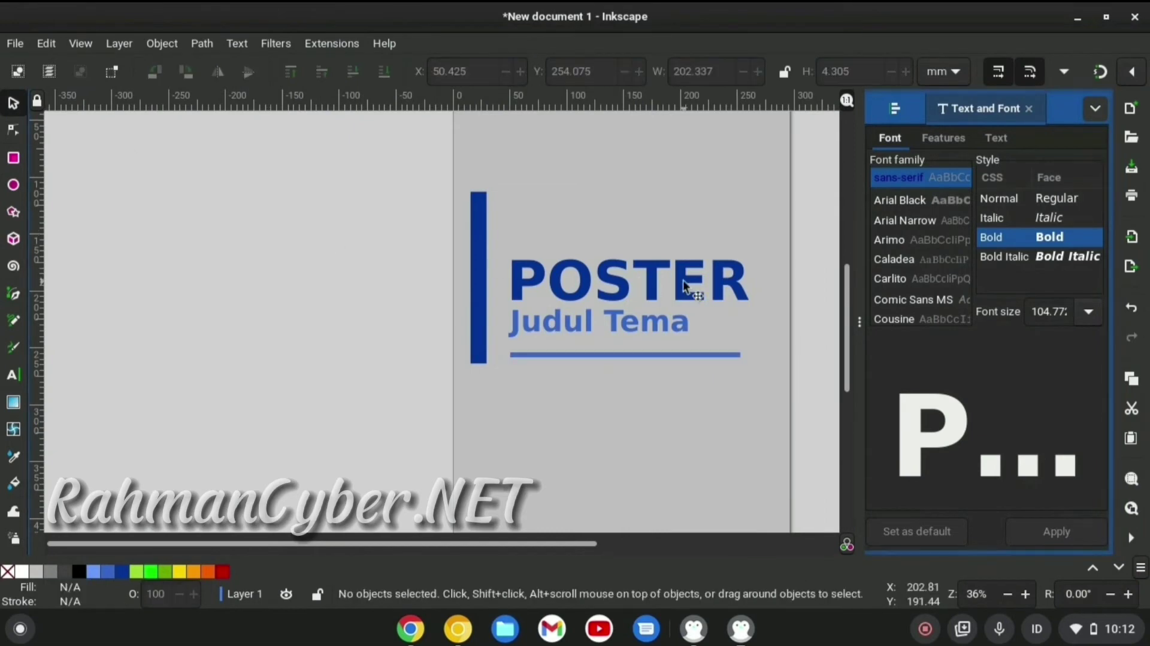
{"action": "scroll", "coordinate": [831, 212], "scroll_direction": "down", "scroll_amount": 2}
{"action": "scroll", "coordinate": [831, 212], "scroll_direction": "up", "scroll_amount": 2}
{"action": "key", "text": "r"}
{"action": "left_click_drag", "start_coordinate": [416, 196], "coordinate": [453, 227]}
Step: Create a 3 × 8 grid of tiled clones from the small square
{"action": "key", "text": "s"}
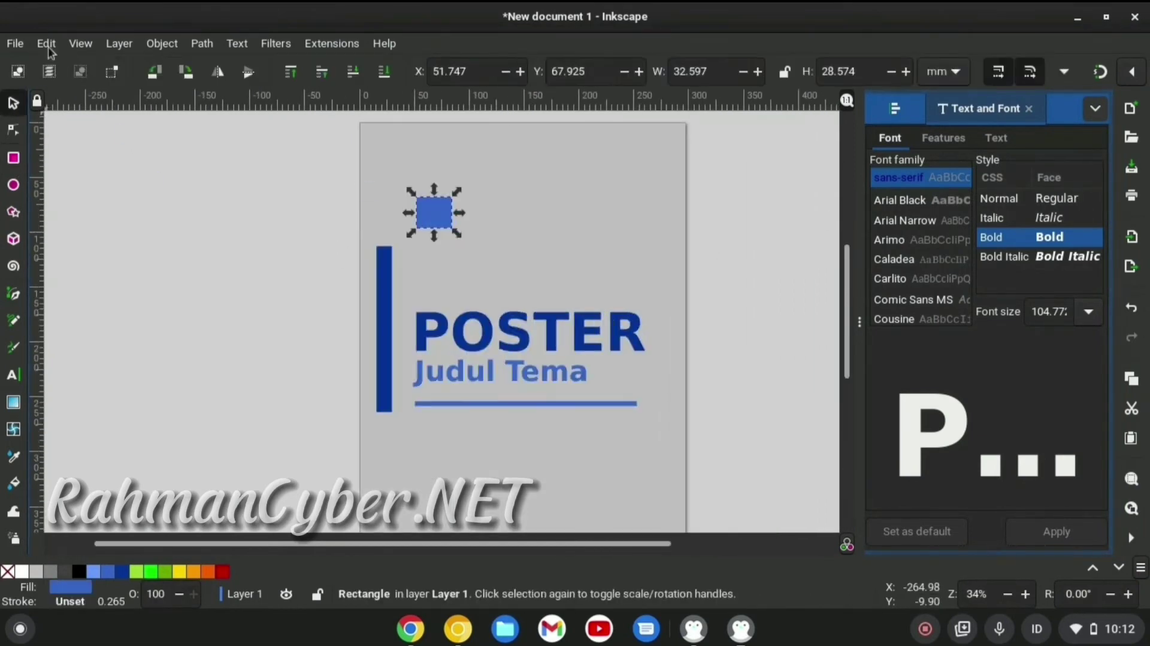
{"action": "left_click", "coordinate": [47, 43]}
{"action": "mouse_move", "coordinate": [162, 316]}
{"action": "mouse_move", "coordinate": [69, 316]}
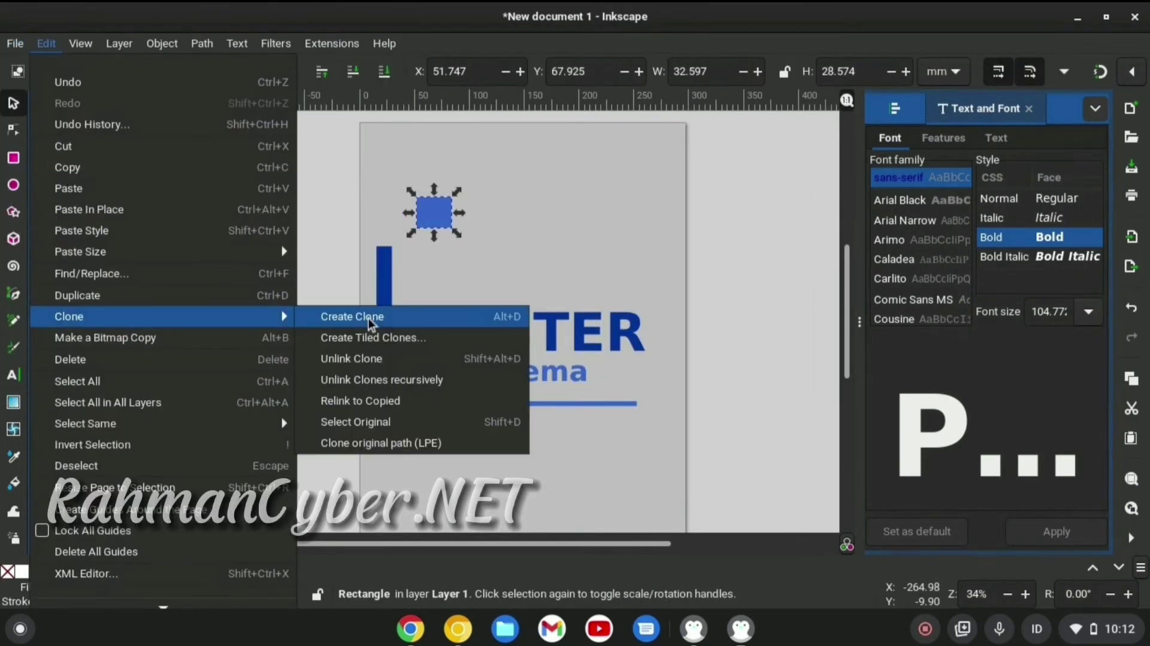
{"action": "left_click", "coordinate": [371, 336]}
{"action": "left_click", "coordinate": [639, 434]}
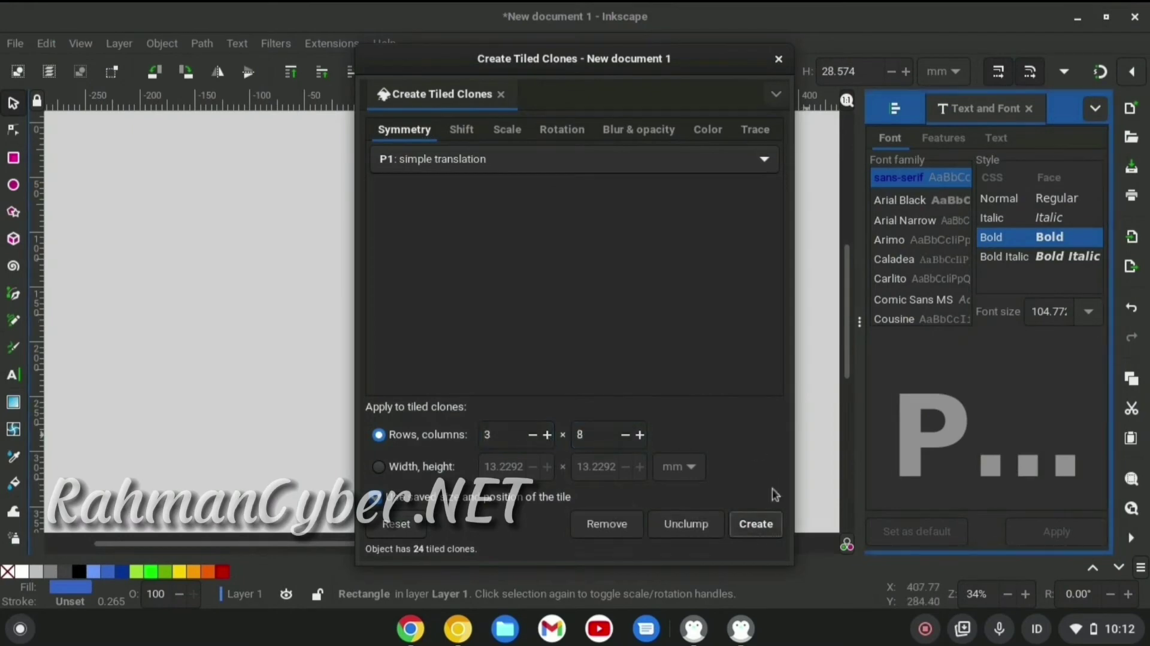
{"action": "left_click", "coordinate": [755, 523]}
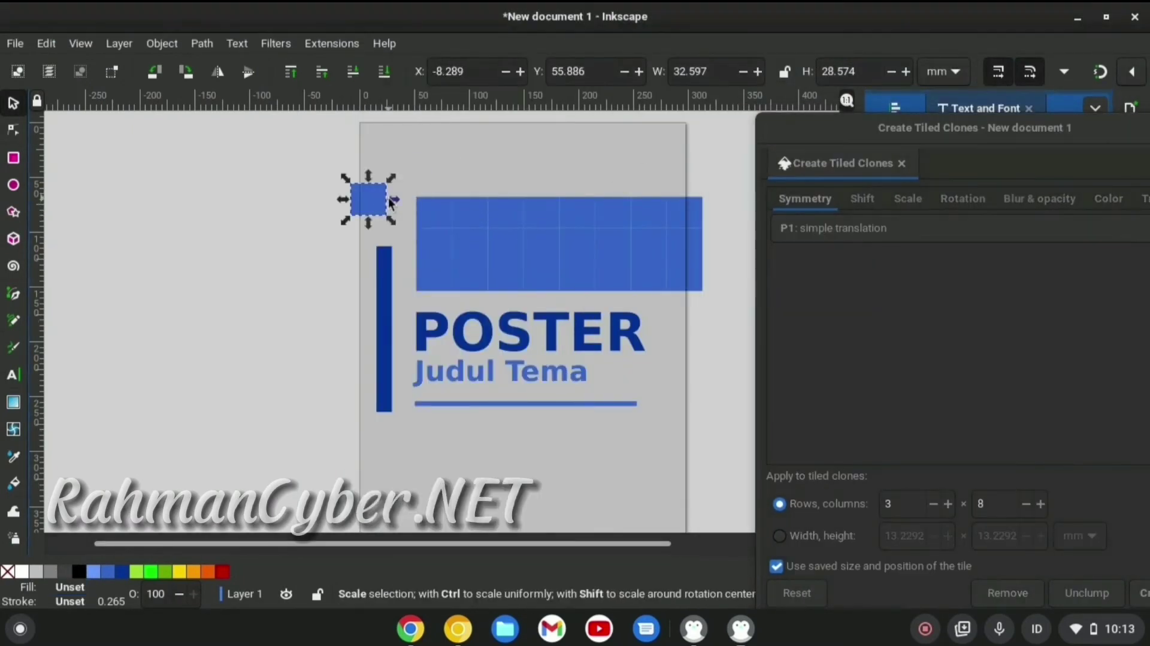
Step: Shrink the tile grid and move it above the POSTER heading
{"action": "left_click_drag", "start_coordinate": [380, 169], "coordinate": [709, 296]}
{"action": "left_click_drag", "start_coordinate": [581, 238], "coordinate": [570, 221]}
{"action": "left_click_drag", "start_coordinate": [692, 179], "coordinate": [581, 224]}
{"action": "left_click_drag", "start_coordinate": [491, 245], "coordinate": [510, 272]}
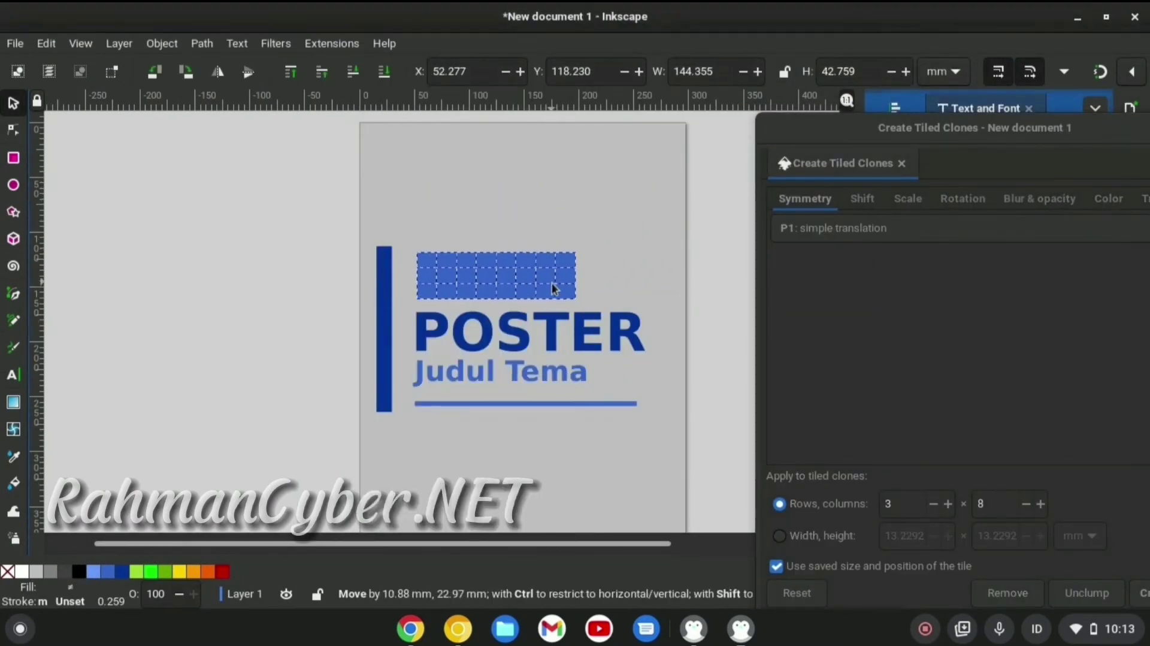
{"action": "key", "text": "Escape"}
Step: Unlink all 24 tiled clones into plain rectangles
{"action": "left_click", "coordinate": [566, 277]}
{"action": "left_click", "coordinate": [223, 571]}
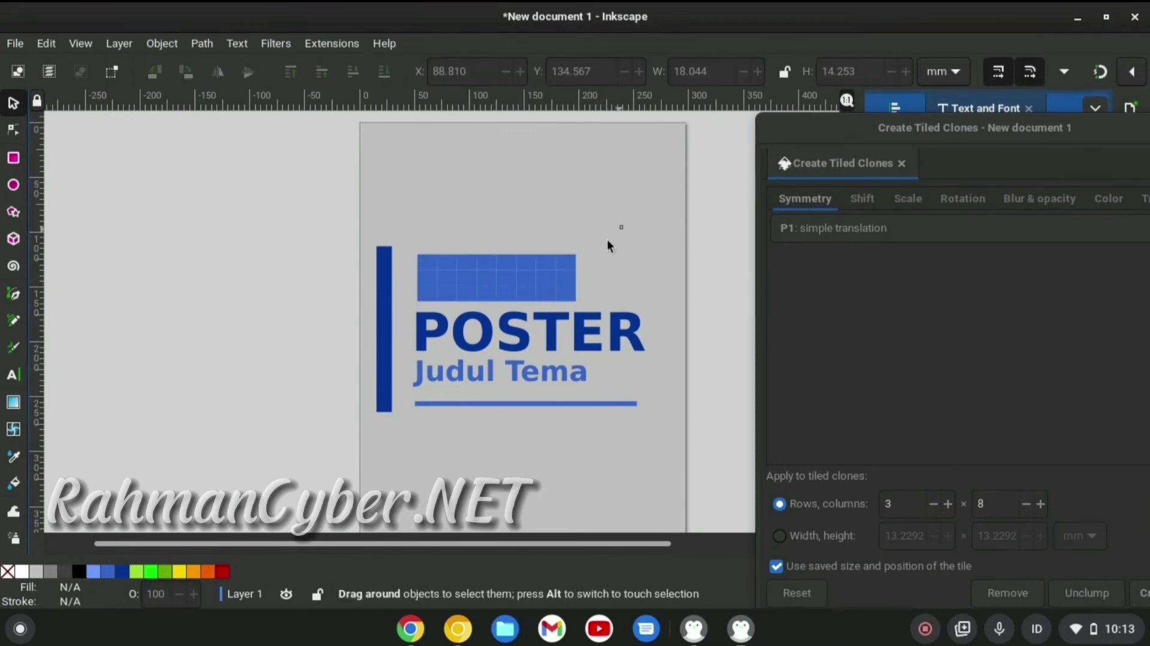
{"action": "left_click_drag", "start_coordinate": [606, 239], "coordinate": [401, 311]}
{"action": "left_click", "coordinate": [46, 43]}
{"action": "left_click", "coordinate": [383, 359]}
Step: Recolour tiles red, orange, dark grey and yellow to form the pattern
{"action": "left_click", "coordinate": [433, 277]}
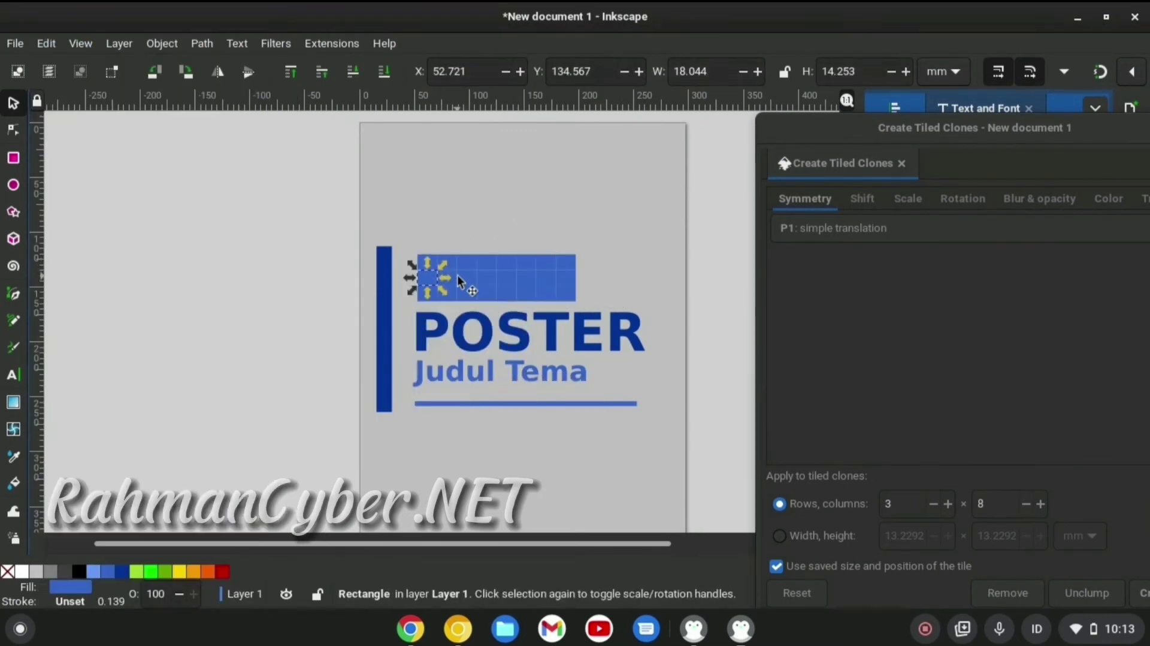
{"action": "left_click", "coordinate": [472, 277], "text": "shift"}
{"action": "left_click", "coordinate": [513, 277], "text": "shift"}
{"action": "scroll", "coordinate": [525, 264], "scroll_direction": "up", "scroll_amount": 3, "text": "ctrl"}
{"action": "left_click", "coordinate": [673, 274], "text": "shift"}
{"action": "left_click", "coordinate": [223, 571]}
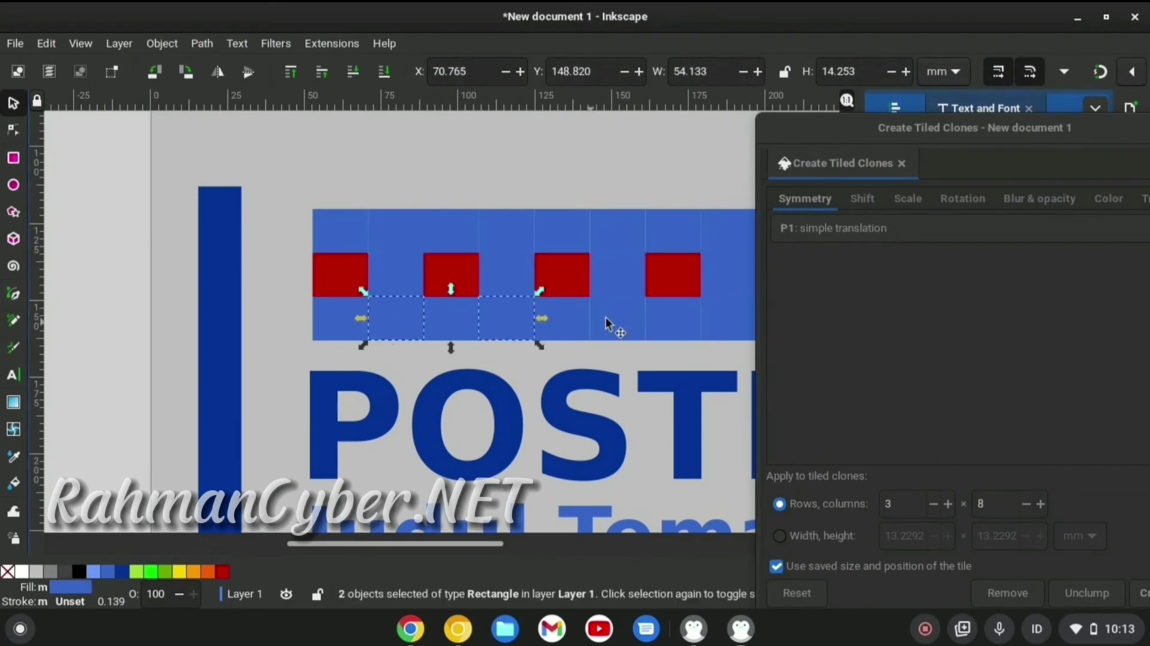
{"action": "left_click", "coordinate": [207, 571]}
{"action": "left_click", "coordinate": [65, 571]}
{"action": "left_click", "coordinate": [179, 571]}
{"action": "left_click", "coordinate": [641, 277]}
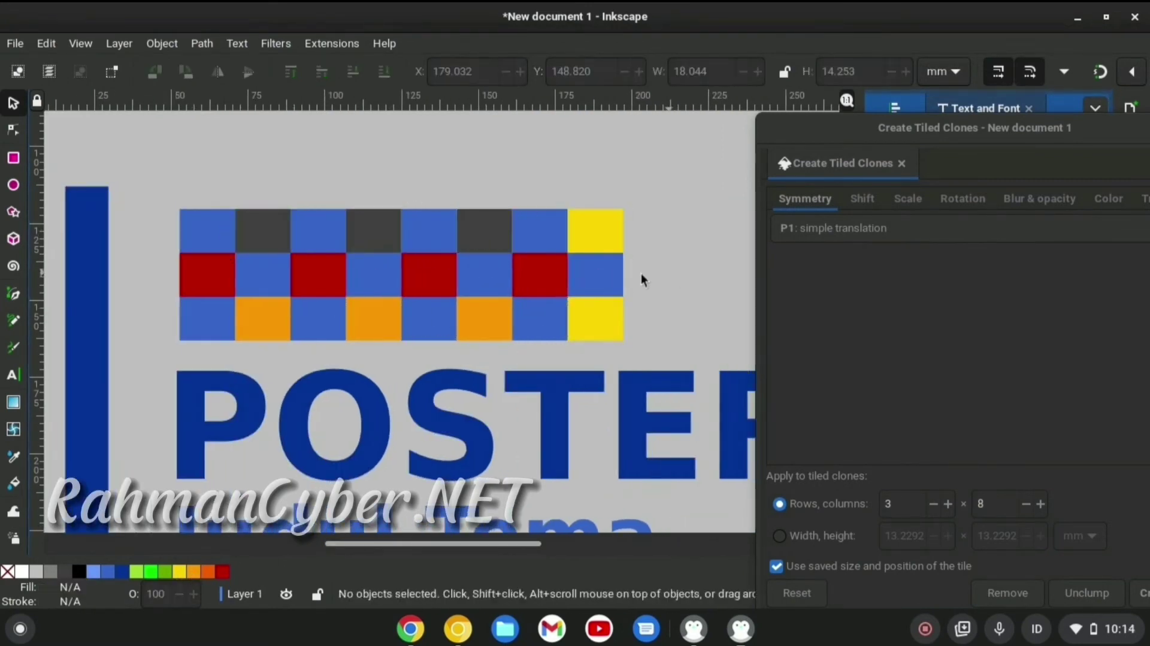
{"action": "key", "text": "5"}
{"action": "left_click_drag", "start_coordinate": [599, 243], "coordinate": [447, 297]}
{"action": "left_click", "coordinate": [627, 285]}
Step: Type the multi-line body paragraph beginning 'isi poster bro..' below the underline
{"action": "scroll", "coordinate": [627, 285], "scroll_direction": "down", "scroll_amount": 2}
{"action": "left_click", "coordinate": [581, 314]}
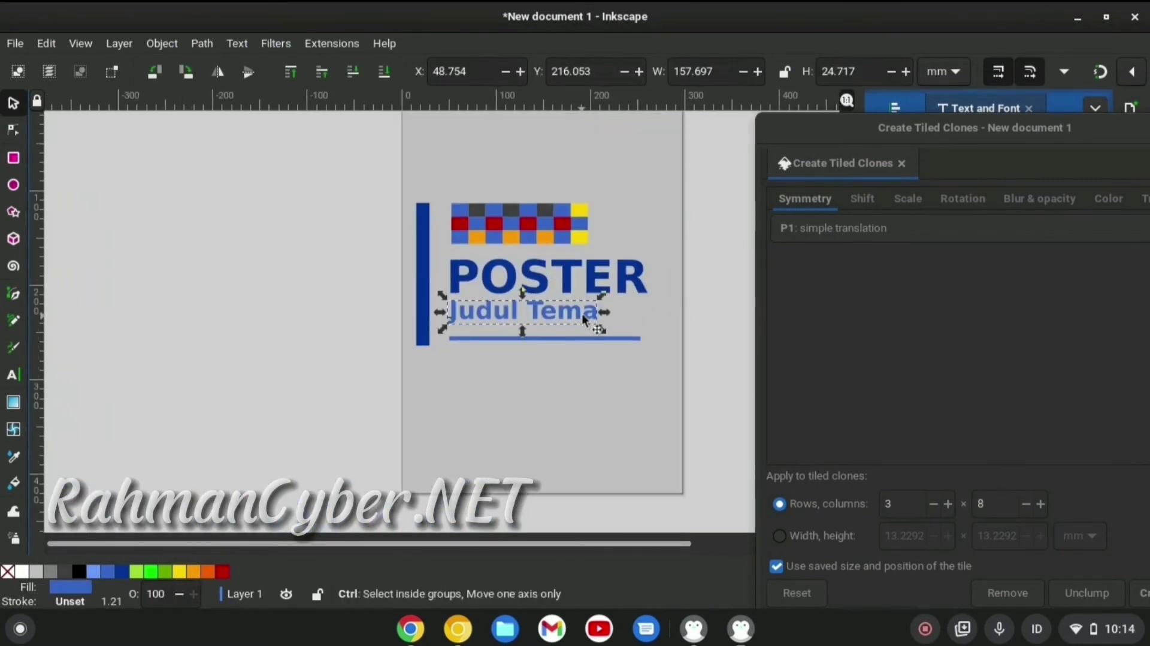
{"action": "left_click_drag", "start_coordinate": [521, 311], "coordinate": [453, 386]}
{"action": "key", "text": "t"}
{"action": "left_click", "coordinate": [427, 376]}
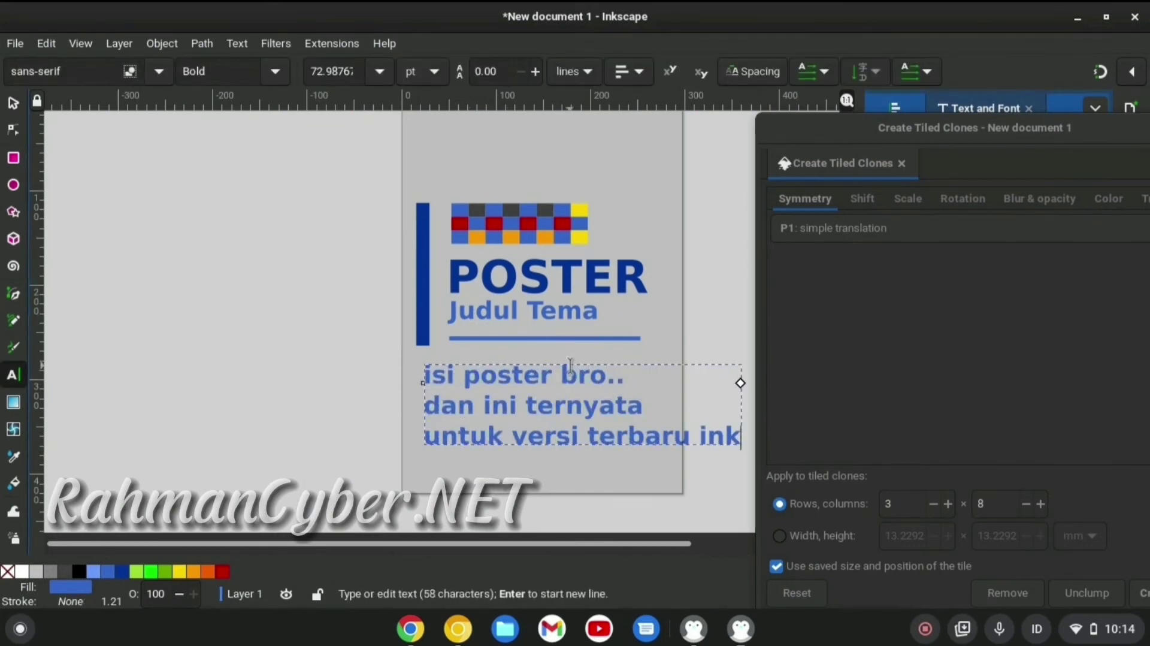
{"action": "type", "text": "elumnya"}
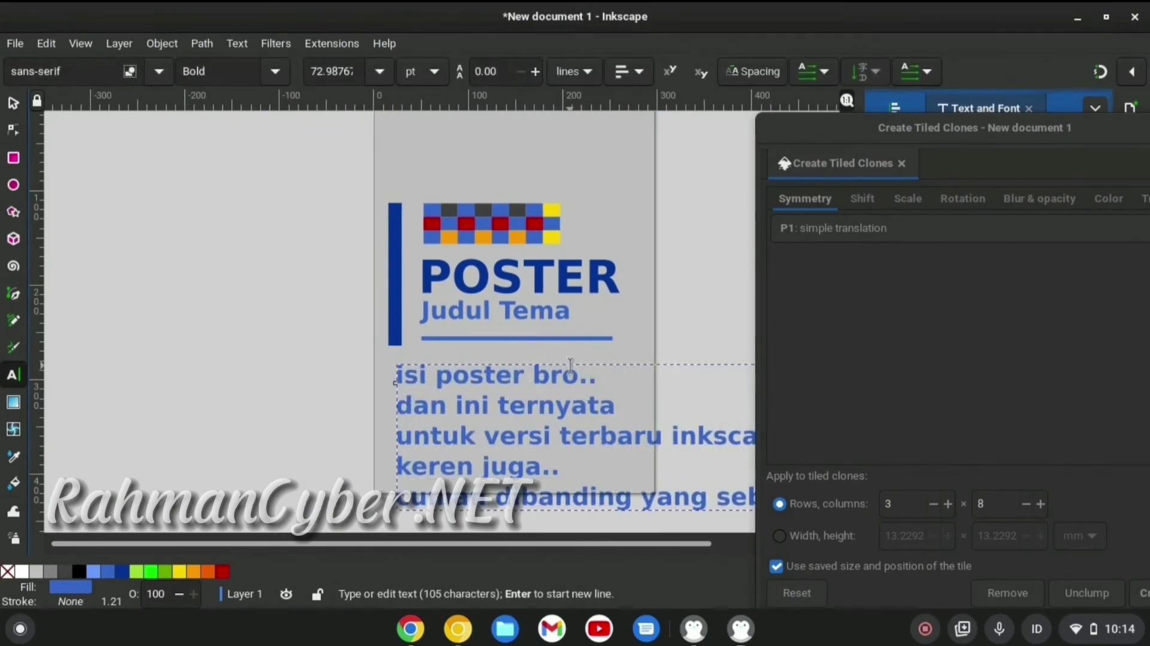
{"action": "key", "text": "Return"}
{"action": "type", "text": "dll"}
{"action": "type", "text": ".."}
{"action": "key", "text": "Return"}
{"action": "key", "text": "Return"}
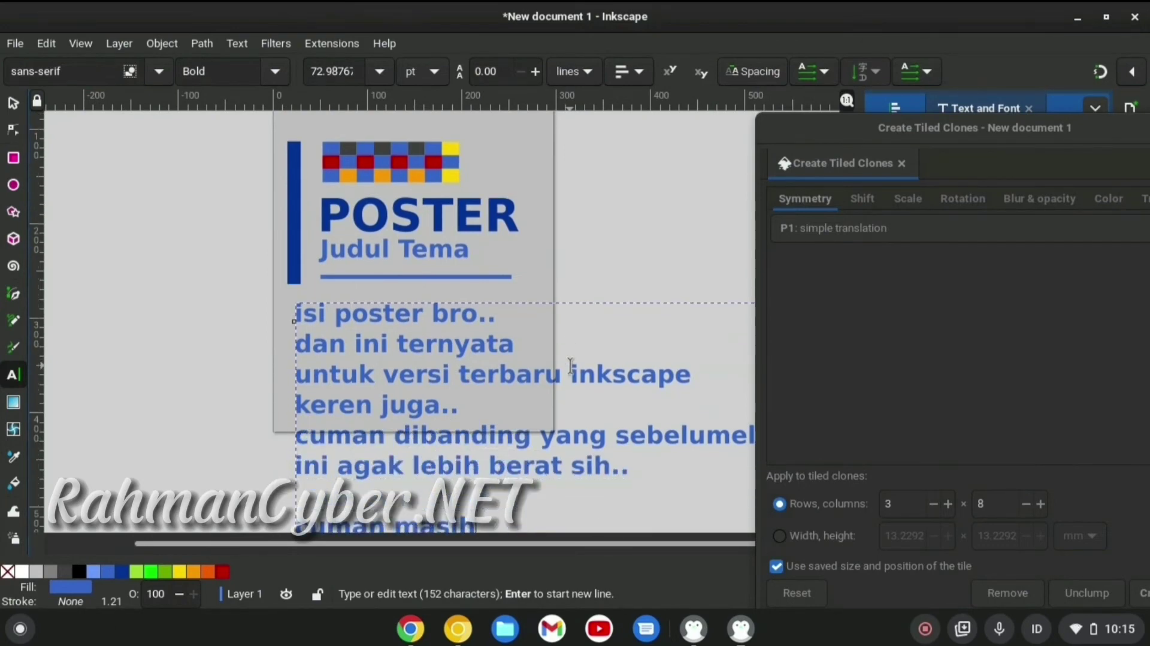
{"action": "type", "text": "cuman masih aman."}
Step: Join the body paragraph's broken lines into continuous text
{"action": "scroll", "coordinate": [578, 316], "scroll_direction": "down", "scroll_amount": 2}
{"action": "left_click", "coordinate": [426, 325]}
{"action": "key", "text": "BackSpace"}
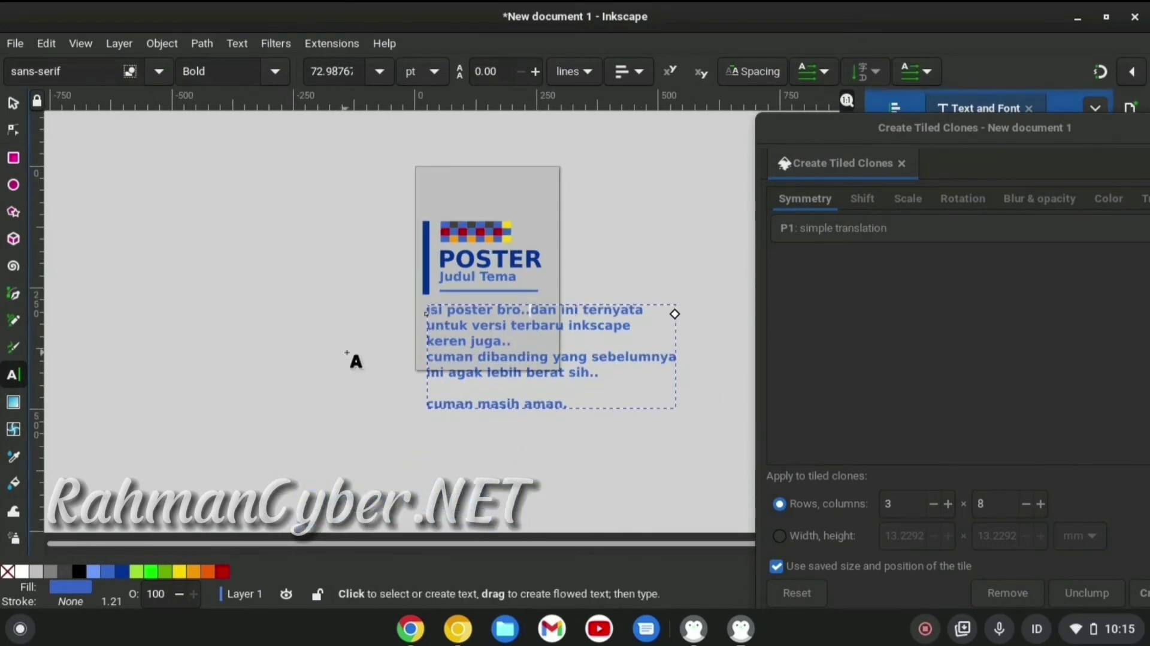
{"action": "left_click", "coordinate": [427, 341]}
{"action": "key", "text": "BackSpace"}
Step: Scale the body paragraph down to 37.88 pt so it fits below the header
{"action": "left_click", "coordinate": [13, 103]}
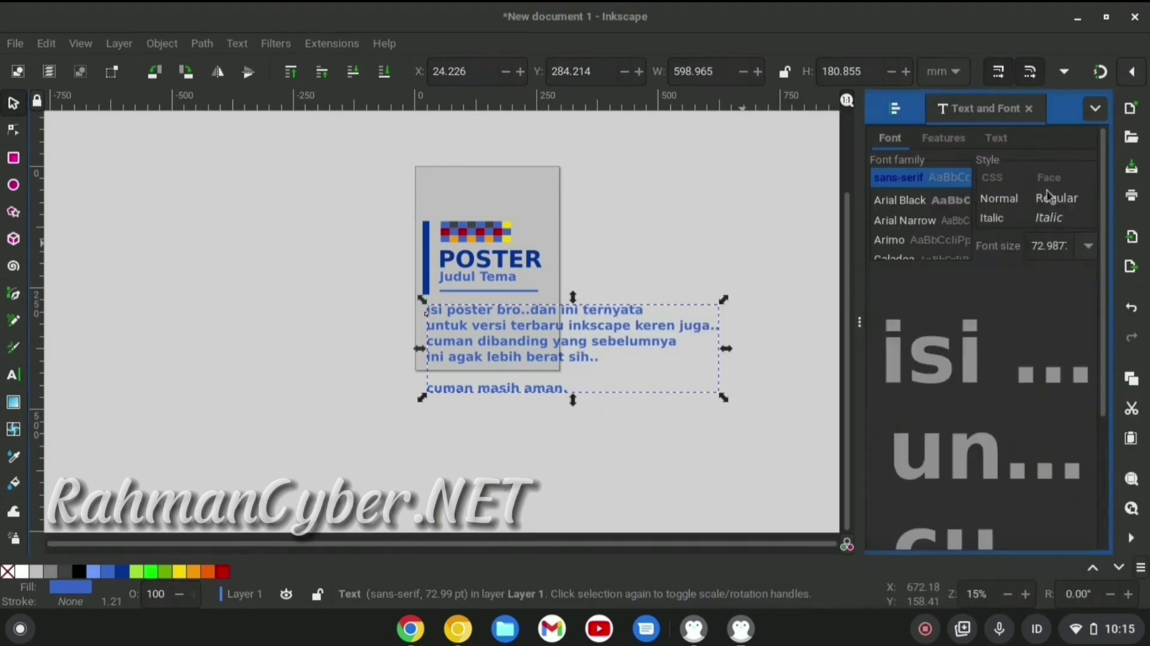
{"action": "mouse_move", "coordinate": [721, 392]}
{"action": "left_mouse_down"}
{"action": "mouse_move", "coordinate": [611, 370]}
{"action": "mouse_move", "coordinate": [545, 389]}
{"action": "left_mouse_up"}
{"action": "scroll", "coordinate": [512, 348], "scroll_direction": "up", "scroll_amount": 3}
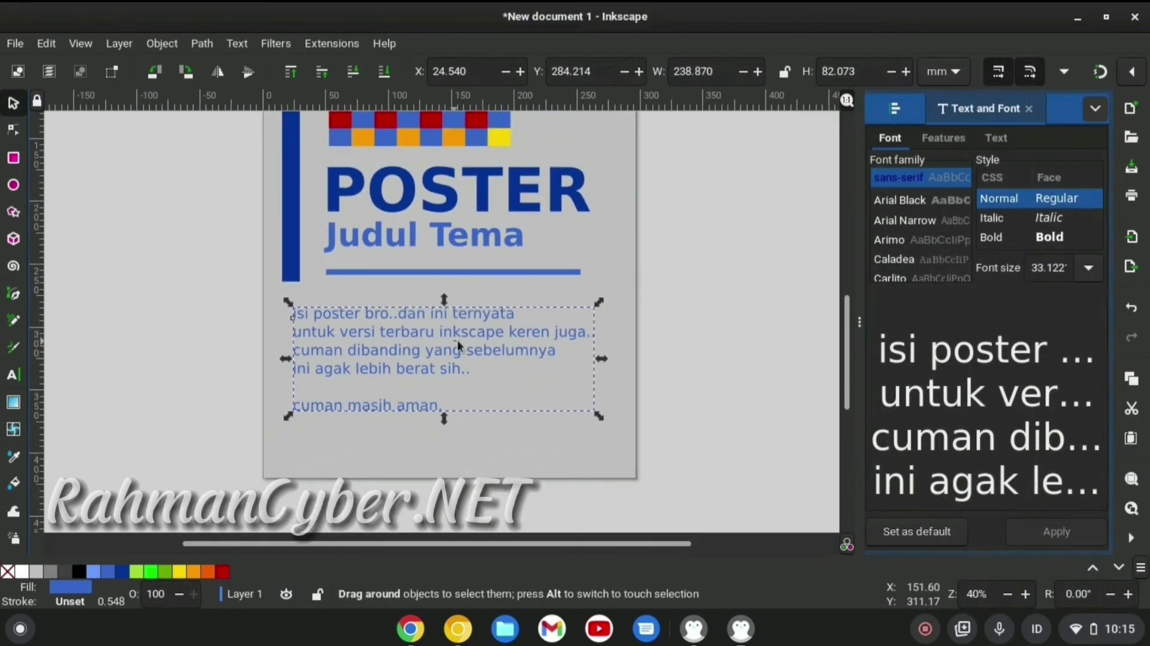
{"action": "left_click_drag", "start_coordinate": [603, 419], "coordinate": [633, 457]}
{"action": "scroll", "coordinate": [380, 335], "scroll_direction": "down", "scroll_amount": 3}
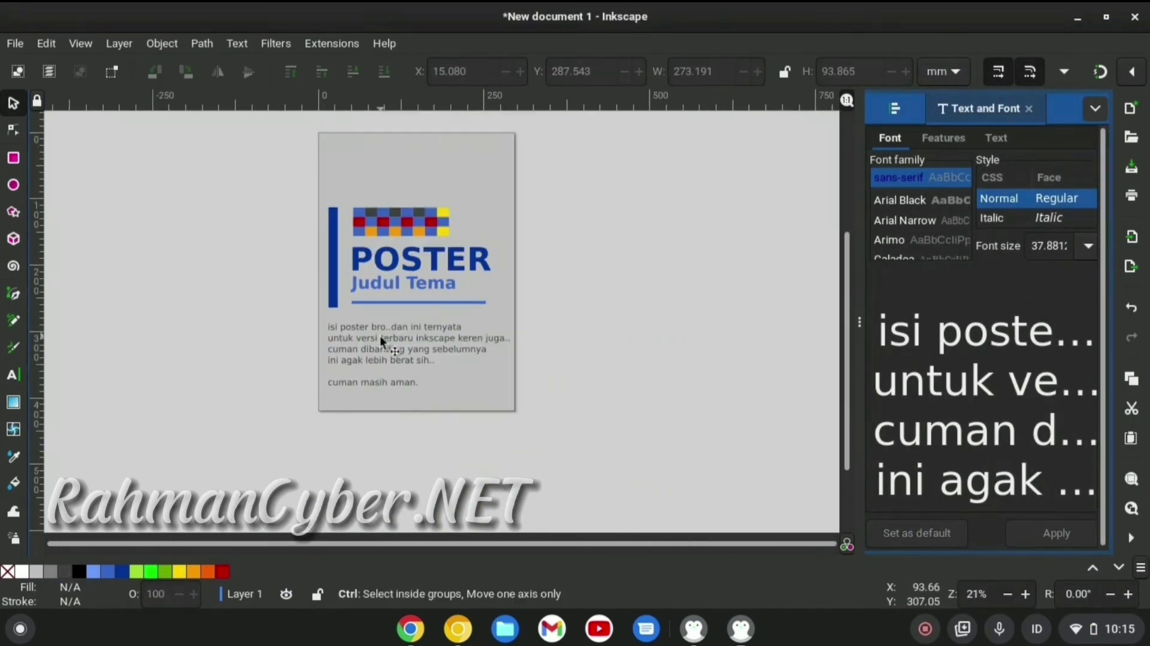
{"action": "key", "text": "Escape"}
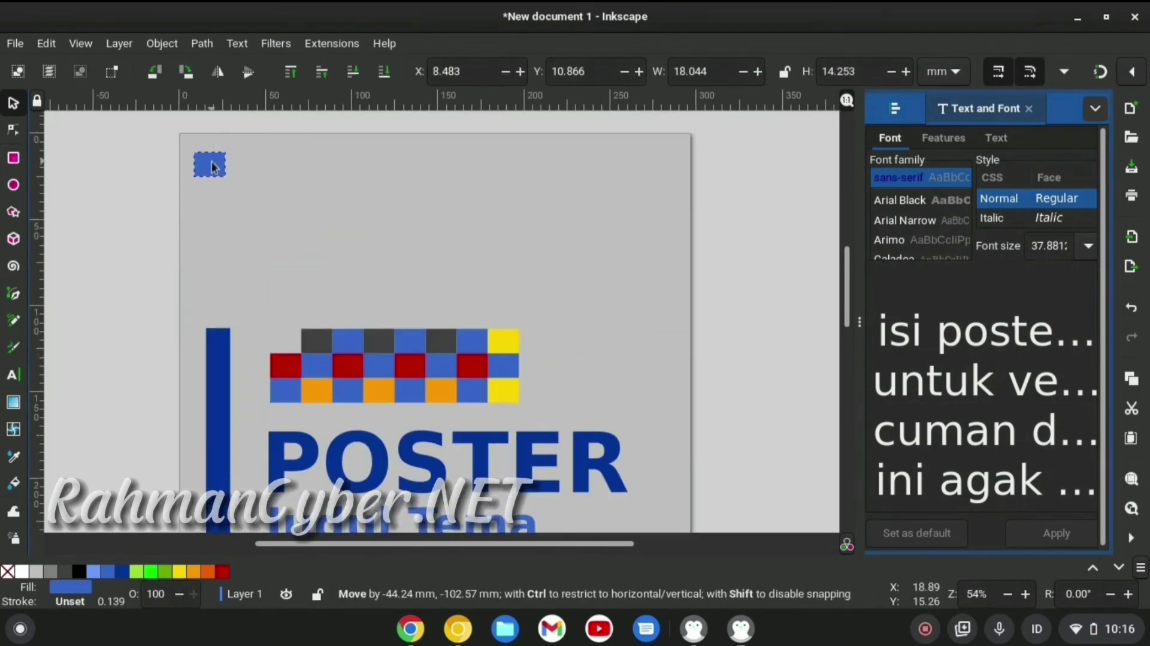
Step: Scatter five grid tiles across the upper part of the page
{"action": "left_click_drag", "start_coordinate": [379, 341], "coordinate": [541, 244]}
{"action": "left_click_drag", "start_coordinate": [348, 341], "coordinate": [236, 264]}
{"action": "left_click_drag", "start_coordinate": [472, 366], "coordinate": [650, 353]}
{"action": "mouse_move", "coordinate": [471, 341]}
{"action": "left_mouse_down"}
{"action": "mouse_move", "coordinate": [617, 175]}
{"action": "mouse_move", "coordinate": [413, 283]}
{"action": "left_mouse_up"}
{"action": "left_click_drag", "start_coordinate": [410, 341], "coordinate": [566, 378]}
Step: Move the red square up-left, the orange one right, and a blue square beside Judul Tema
{"action": "scroll", "coordinate": [513, 384], "scroll_direction": "up", "scroll_amount": 1}
{"action": "left_click_drag", "start_coordinate": [409, 391], "coordinate": [334, 332]}
{"action": "left_click_drag", "start_coordinate": [386, 425], "coordinate": [625, 437]}
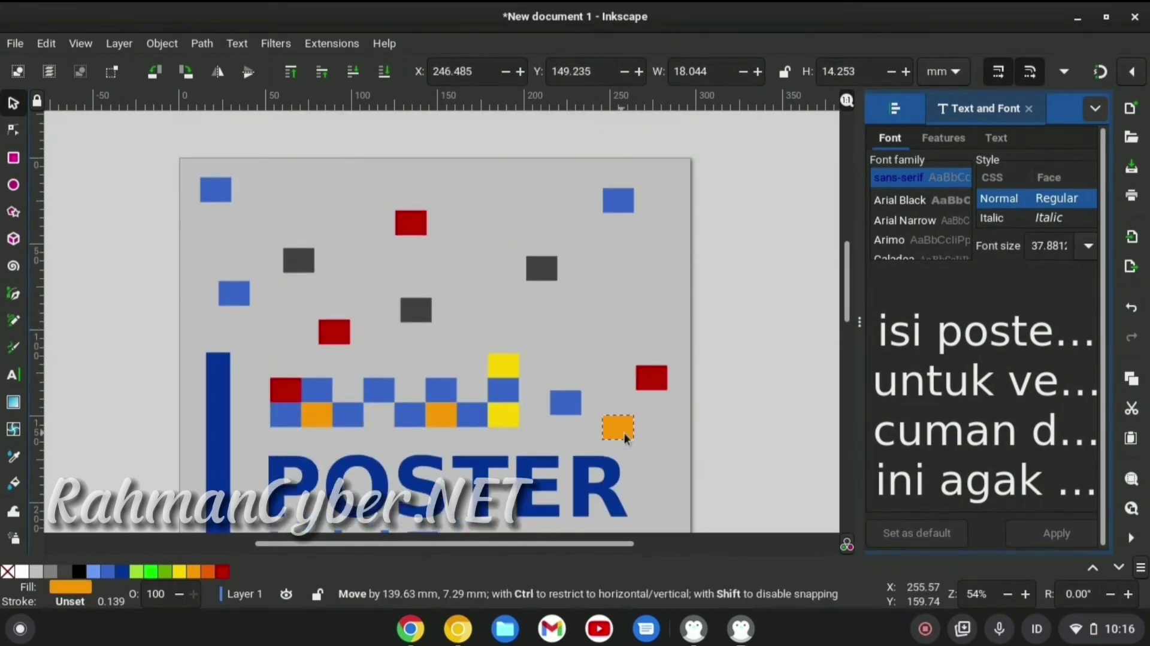
{"action": "left_click_drag", "start_coordinate": [315, 422], "coordinate": [605, 411]}
{"action": "scroll", "coordinate": [638, 307], "scroll_direction": "down", "scroll_amount": 5}
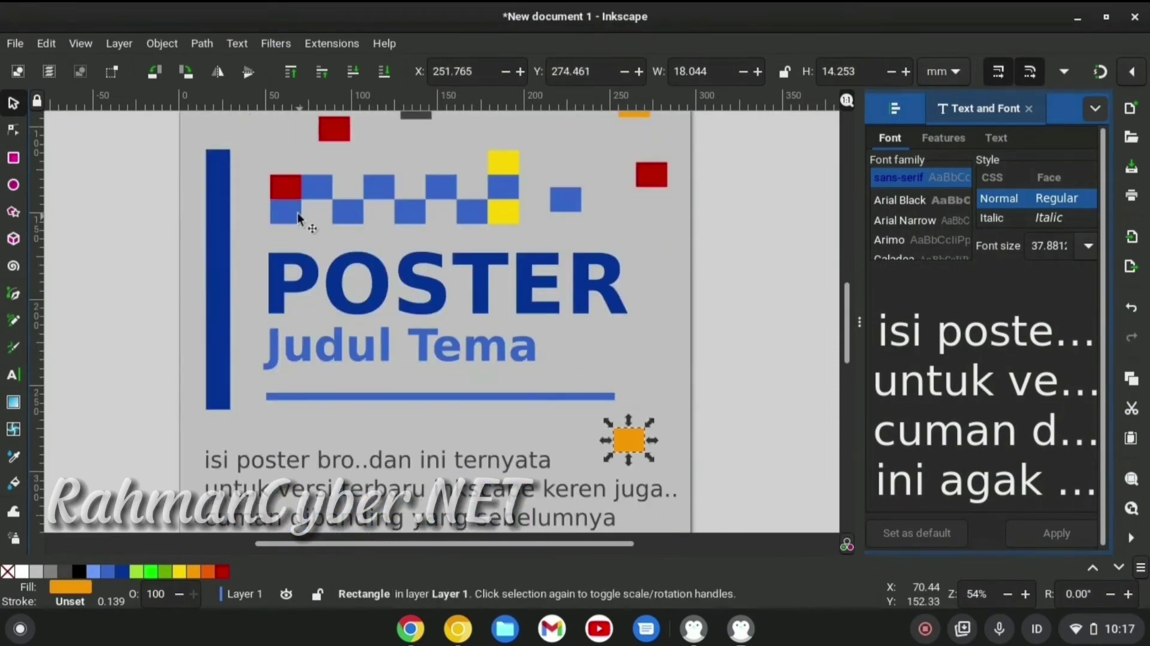
{"action": "left_click_drag", "start_coordinate": [299, 218], "coordinate": [583, 354]}
{"action": "scroll", "coordinate": [688, 292], "scroll_direction": "down", "scroll_amount": 2}
{"action": "left_click", "coordinate": [717, 267]}
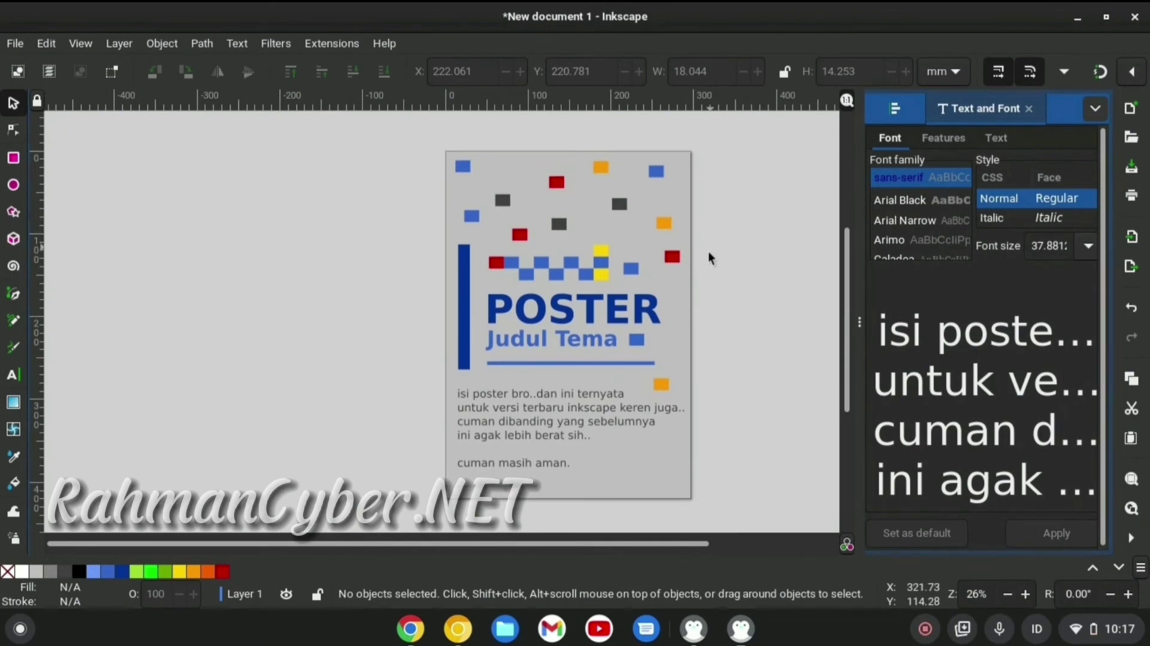
Step: Raise the page-sized background rectangle to the top of the stack
{"action": "left_click", "coordinate": [677, 464]}
{"action": "left_click", "coordinate": [81, 43]}
{"action": "key", "text": "Home"}
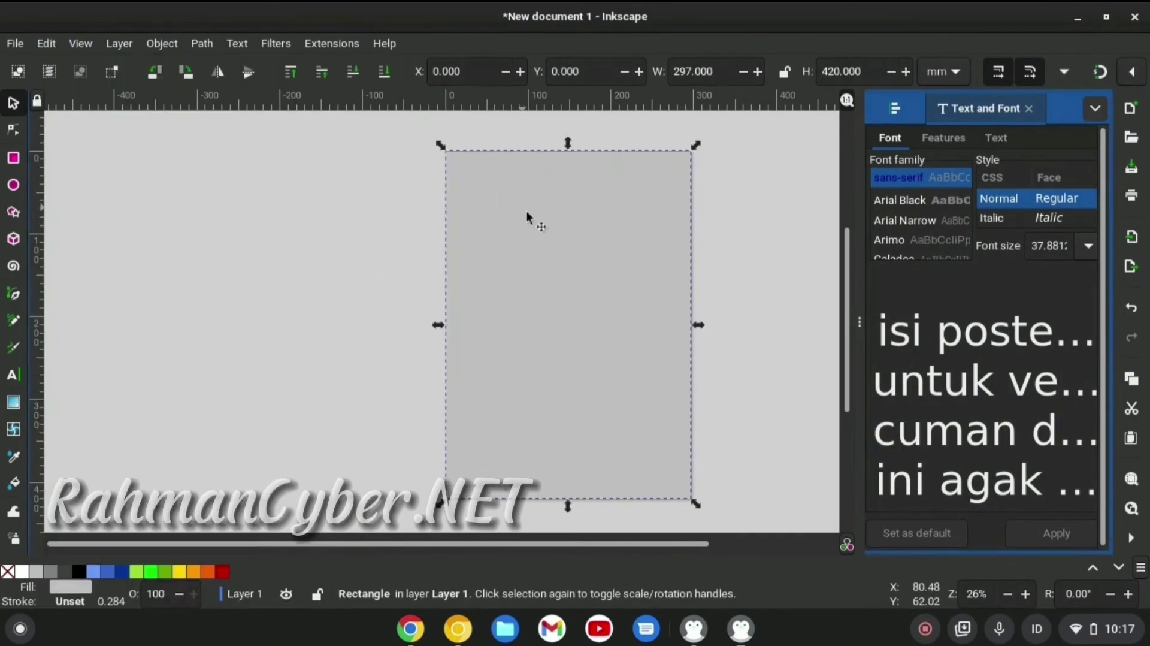
Step: Draw a large yellow circle over the page's top-left
{"action": "key", "text": "r"}
{"action": "key", "text": "e"}
{"action": "left_click_drag", "start_coordinate": [347, 129], "coordinate": [590, 358]}
{"action": "key", "text": "s"}
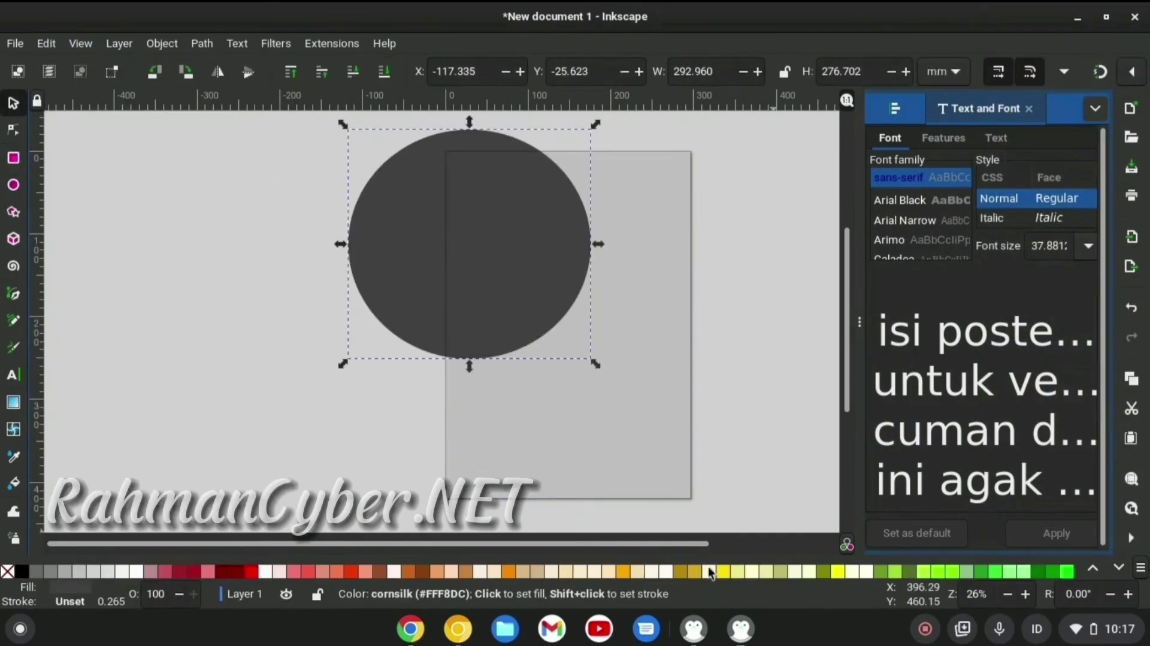
{"action": "left_click", "coordinate": [710, 571]}
Step: Copy the circle to the lower right in red, and make the first one pale cream
{"action": "left_click_drag", "start_coordinate": [443, 245], "coordinate": [633, 426]}
{"action": "left_click", "coordinate": [507, 571]}
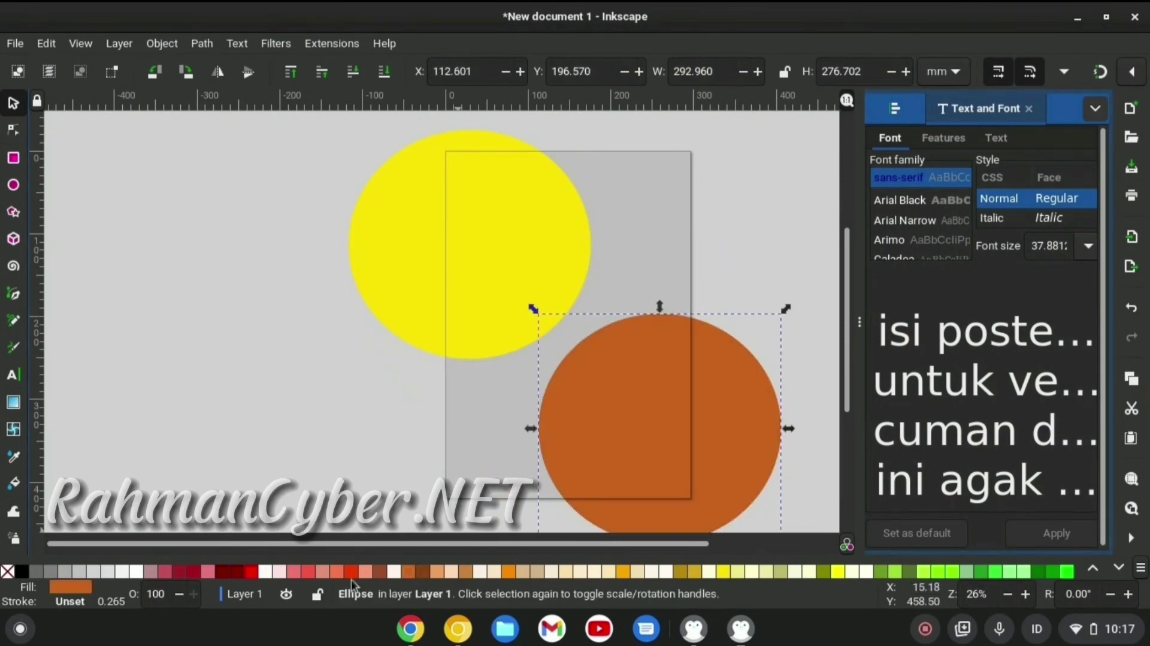
{"action": "left_click", "coordinate": [312, 571]}
{"action": "left_click", "coordinate": [479, 571]}
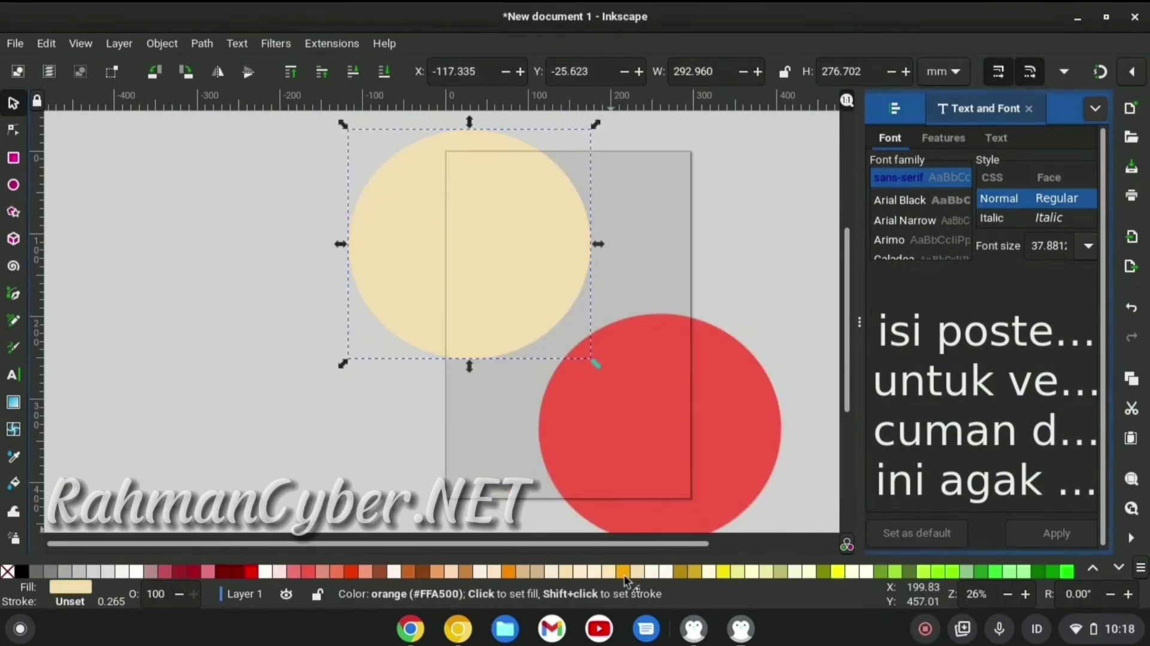
Step: Group the two circles and select the group together with the background rectangle
{"action": "left_click", "coordinate": [662, 221]}
{"action": "key", "text": "ctrl+a"}
{"action": "right_click", "coordinate": [666, 403]}
{"action": "mouse_move", "coordinate": [694, 262]}
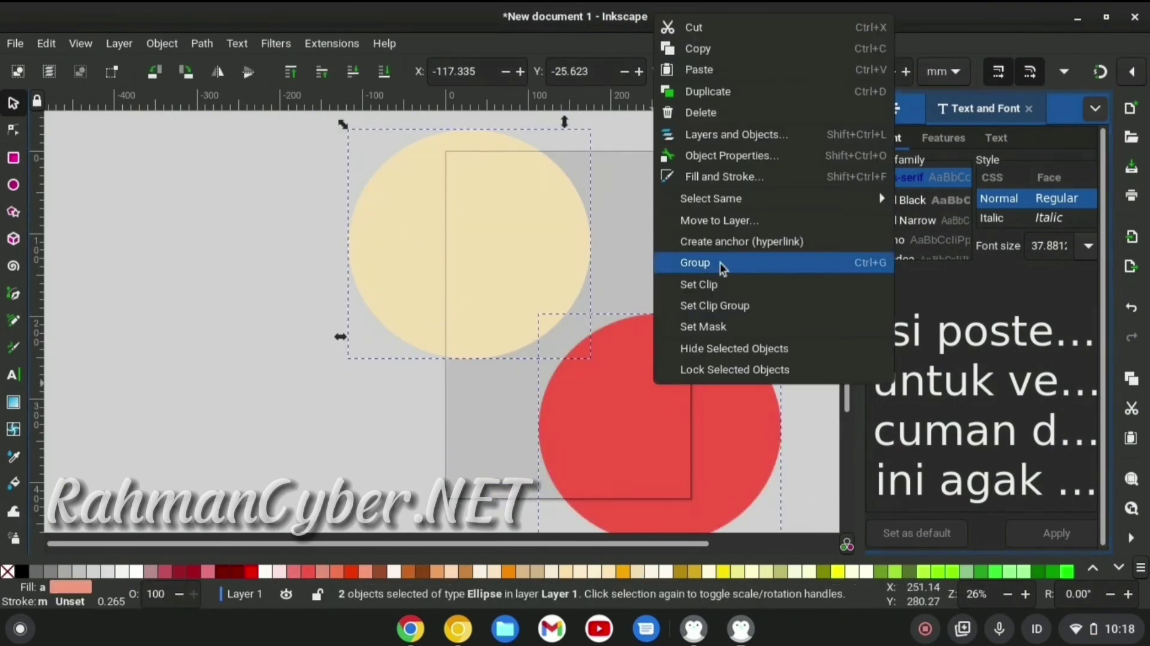
{"action": "left_click", "coordinate": [720, 262]}
{"action": "left_click", "coordinate": [563, 153], "text": "shift"}
{"action": "left_click", "coordinate": [119, 43]}
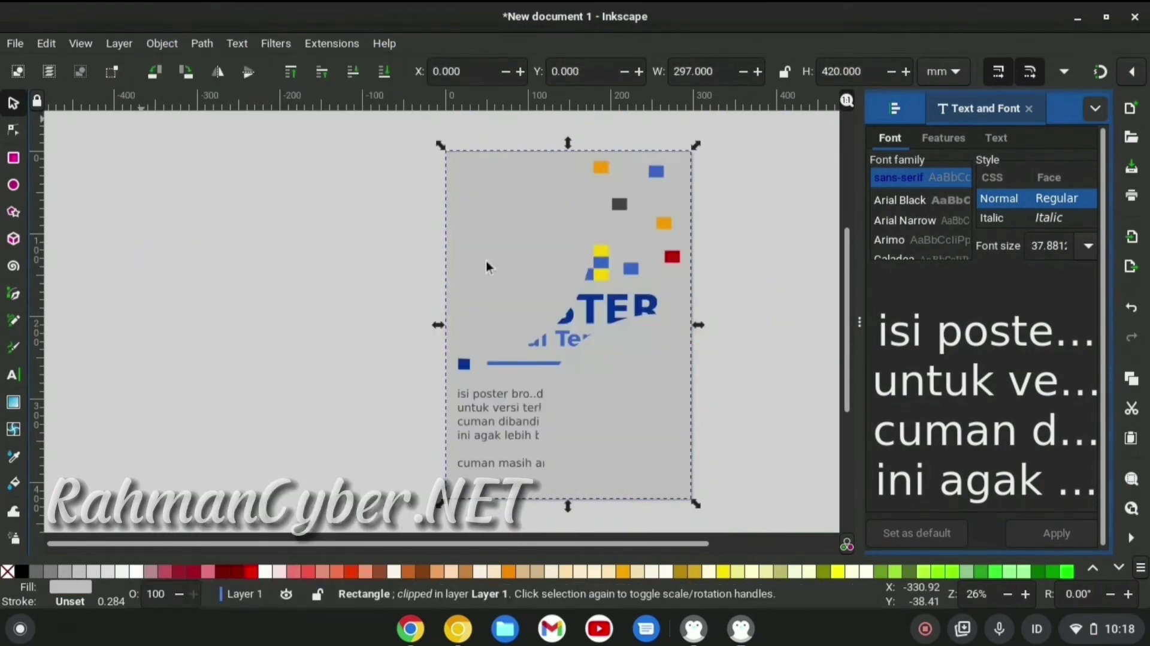
Step: Clip the circles group to the page-sized background rectangle
{"action": "left_click", "coordinate": [291, 74]}
{"action": "key", "text": "ctrl+a"}
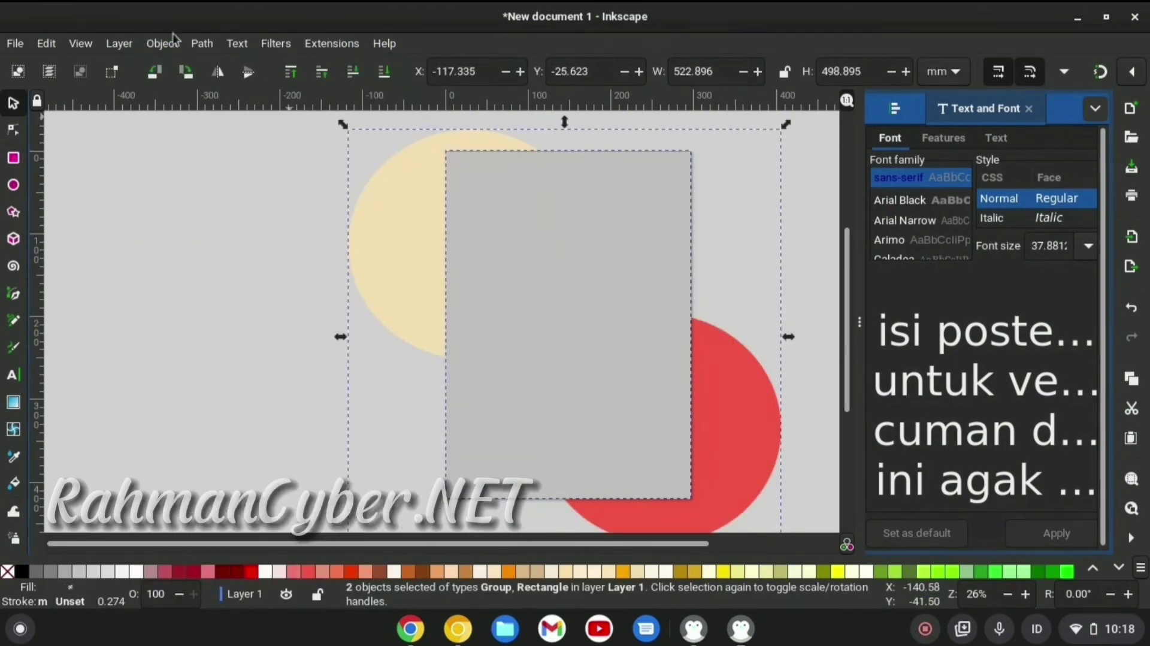
{"action": "left_click", "coordinate": [161, 43]}
{"action": "left_click", "coordinate": [464, 261]}
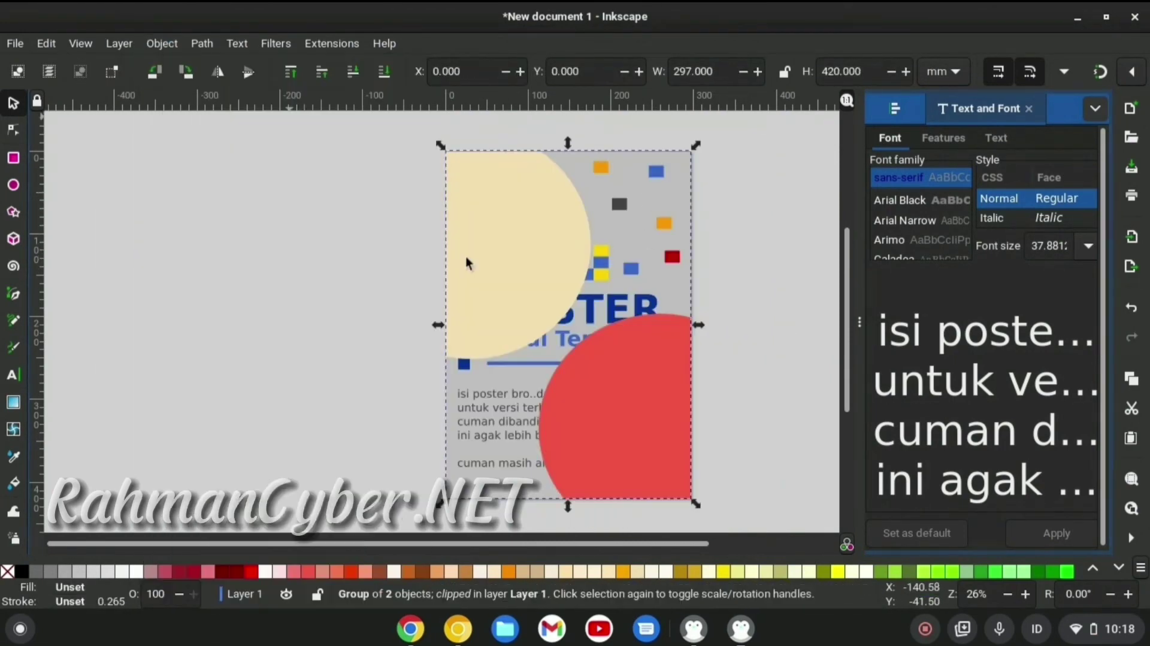
Step: Lower the clipped circles behind the poster content and fill the background near-white
{"action": "left_click", "coordinate": [356, 78]}
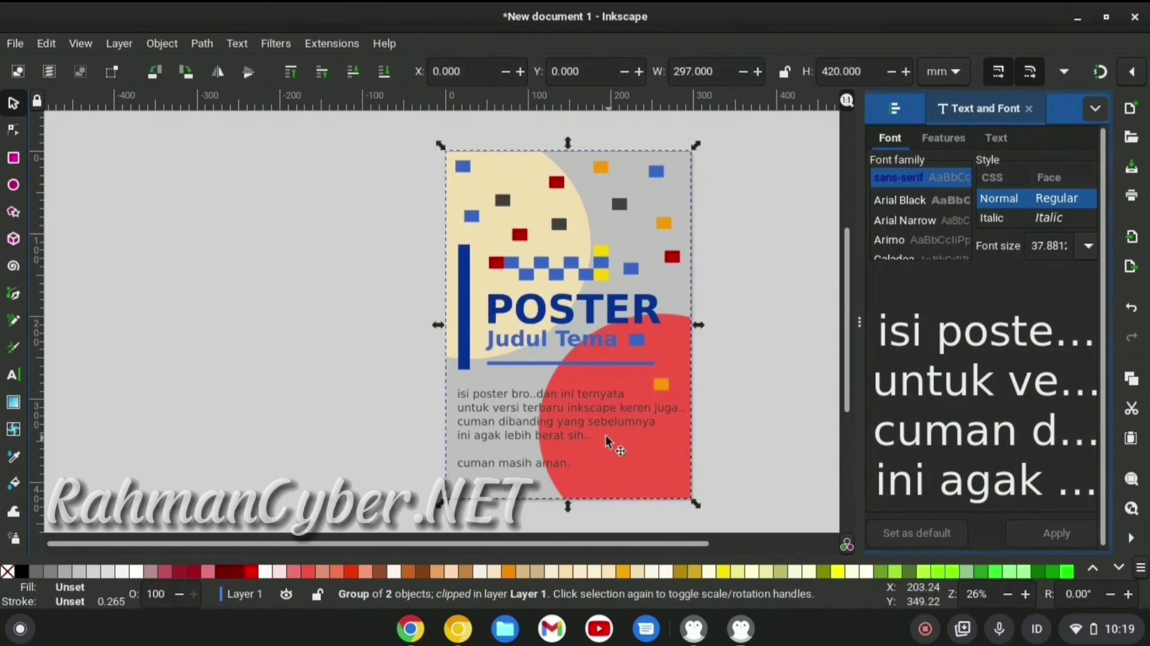
{"action": "key", "text": "Page_Down"}
{"action": "left_click", "coordinate": [265, 571]}
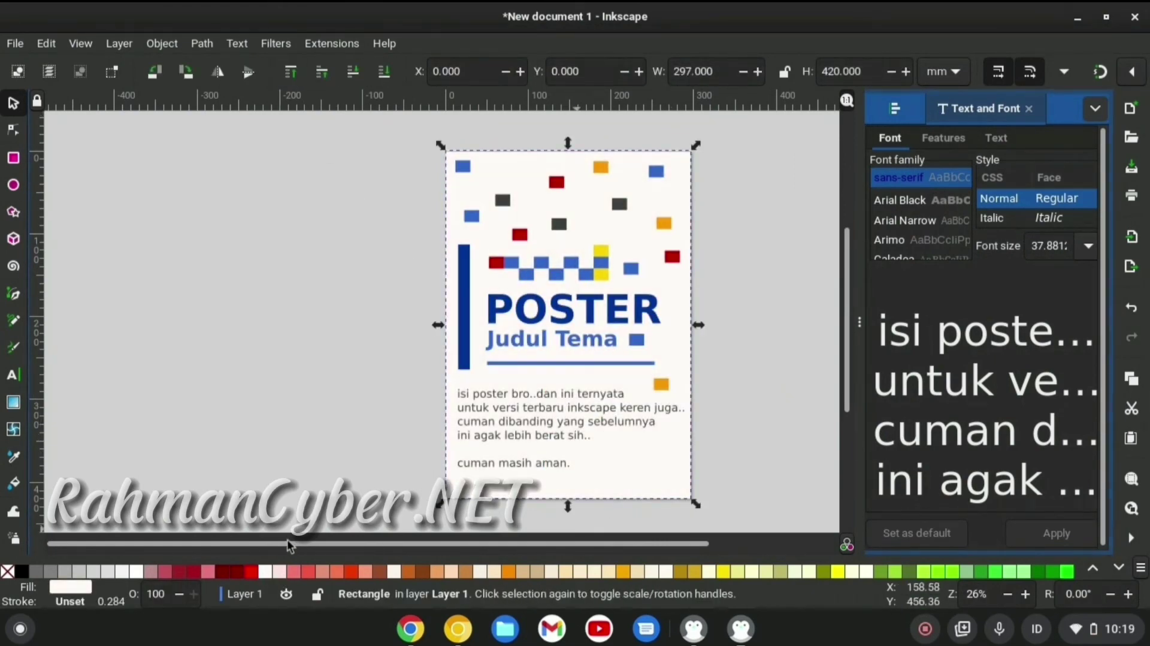
{"action": "left_click", "coordinate": [389, 75]}
{"action": "left_click", "coordinate": [633, 350]}
Step: Try a dark brown background fill, then return it to near-white
{"action": "left_click", "coordinate": [633, 349], "text": "ctrl"}
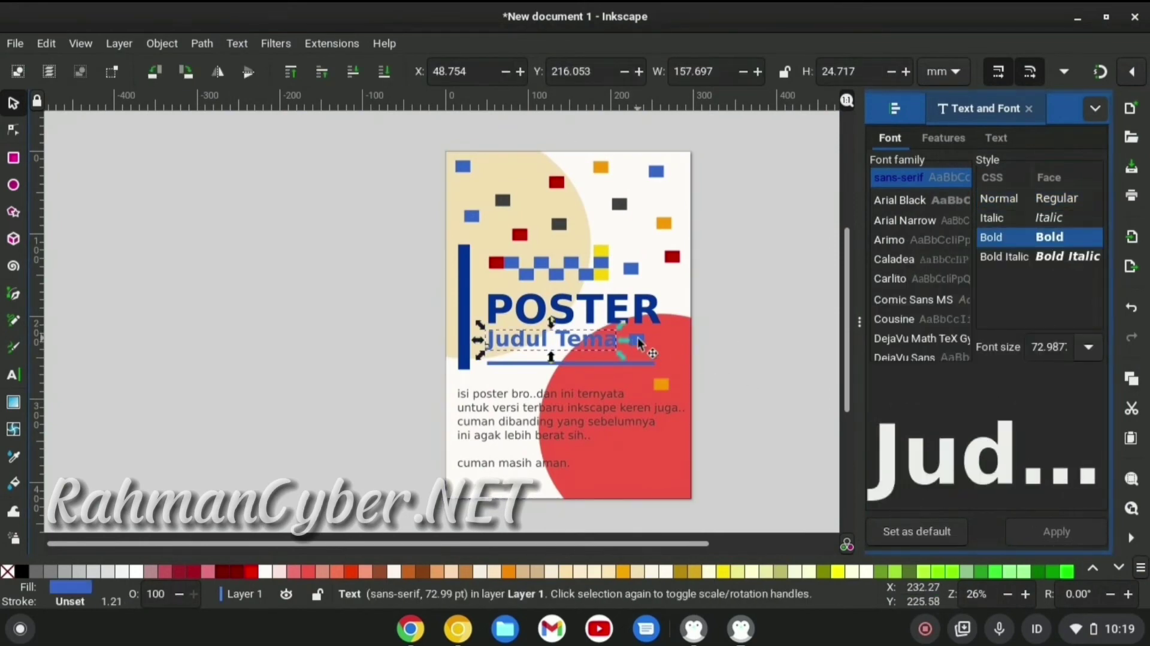
{"action": "left_click", "coordinate": [632, 350], "text": "alt"}
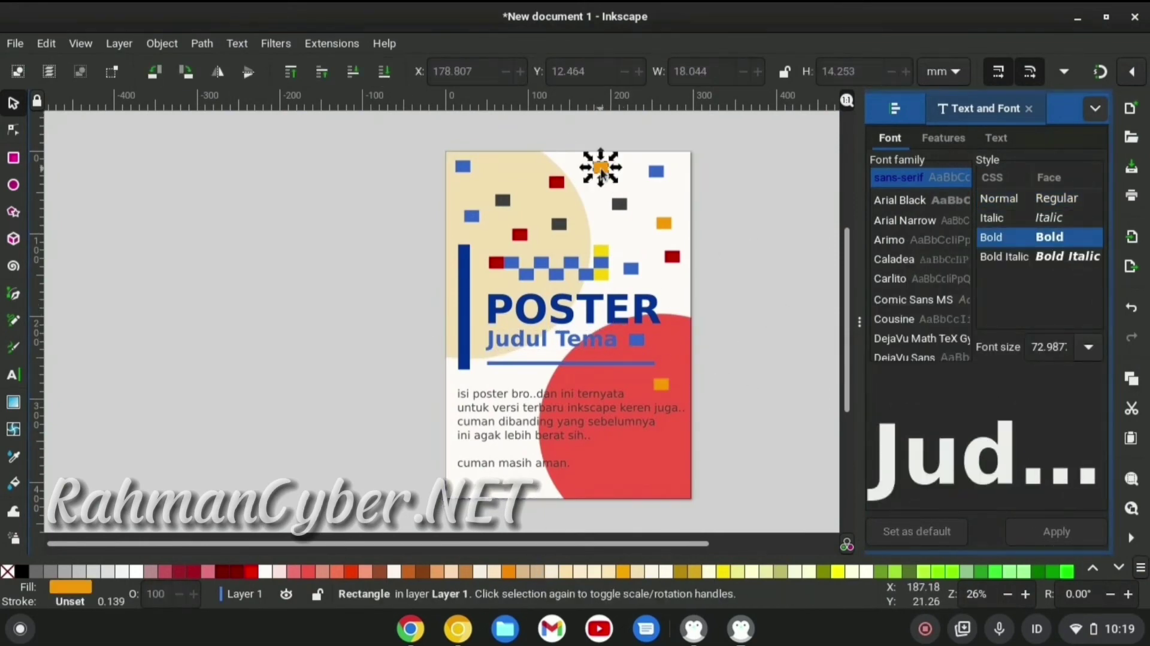
{"action": "left_click_drag", "start_coordinate": [673, 158], "coordinate": [795, 223]}
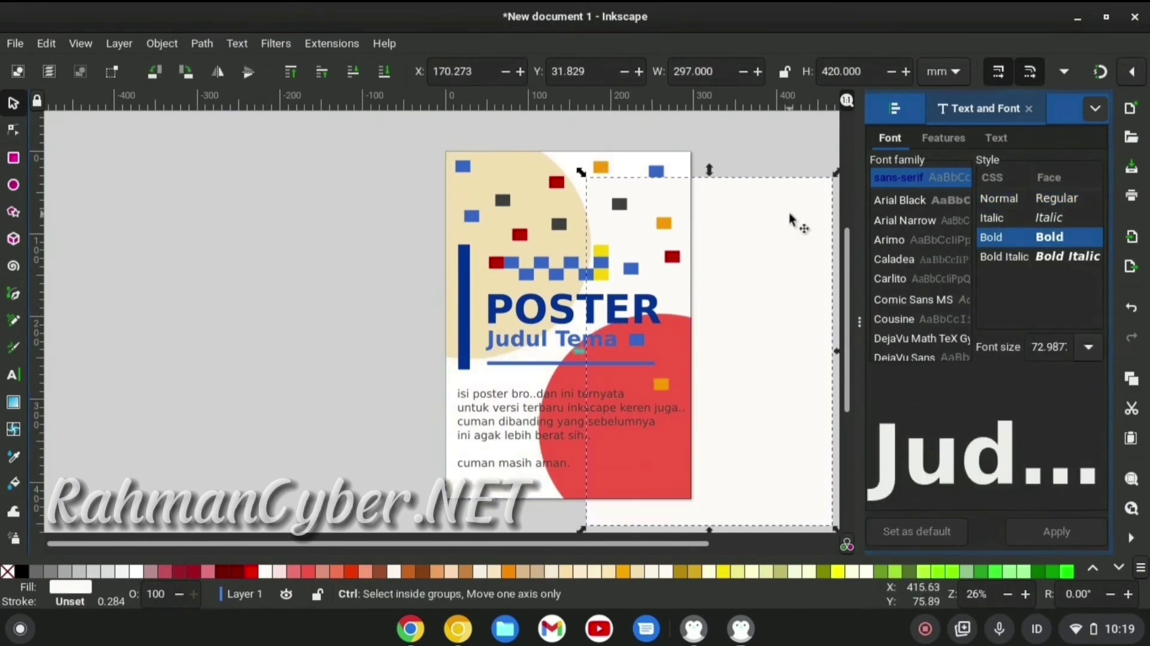
{"action": "left_click", "coordinate": [250, 571]}
{"action": "left_click", "coordinate": [383, 570]}
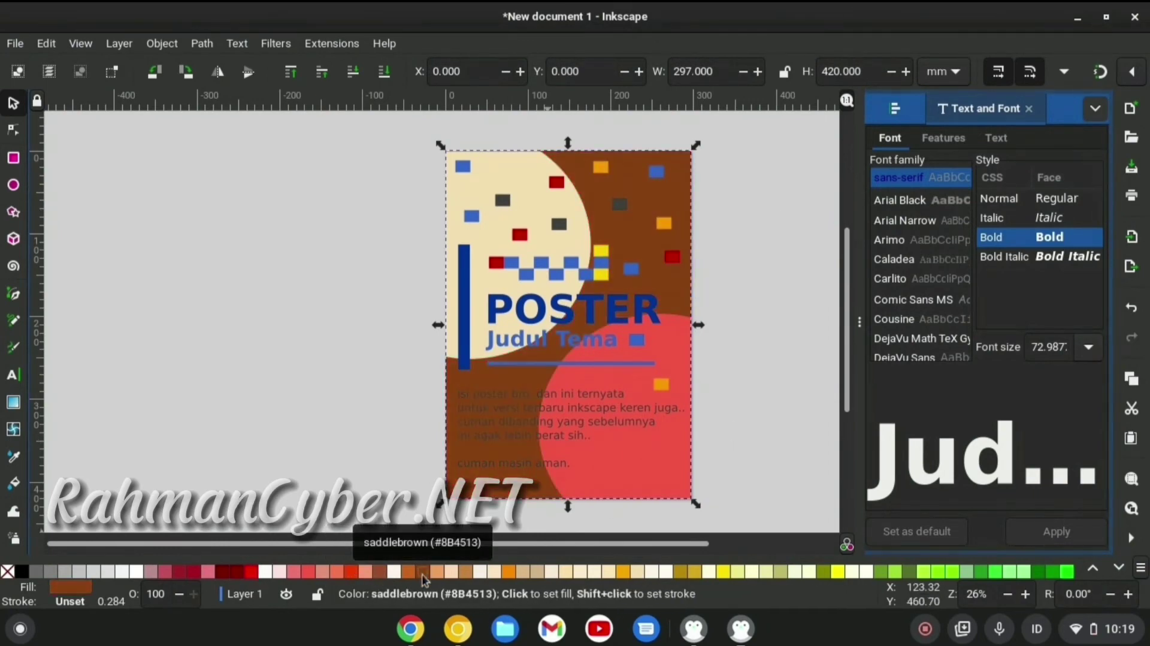
{"action": "left_click", "coordinate": [266, 570]}
{"action": "left_click", "coordinate": [276, 491]}
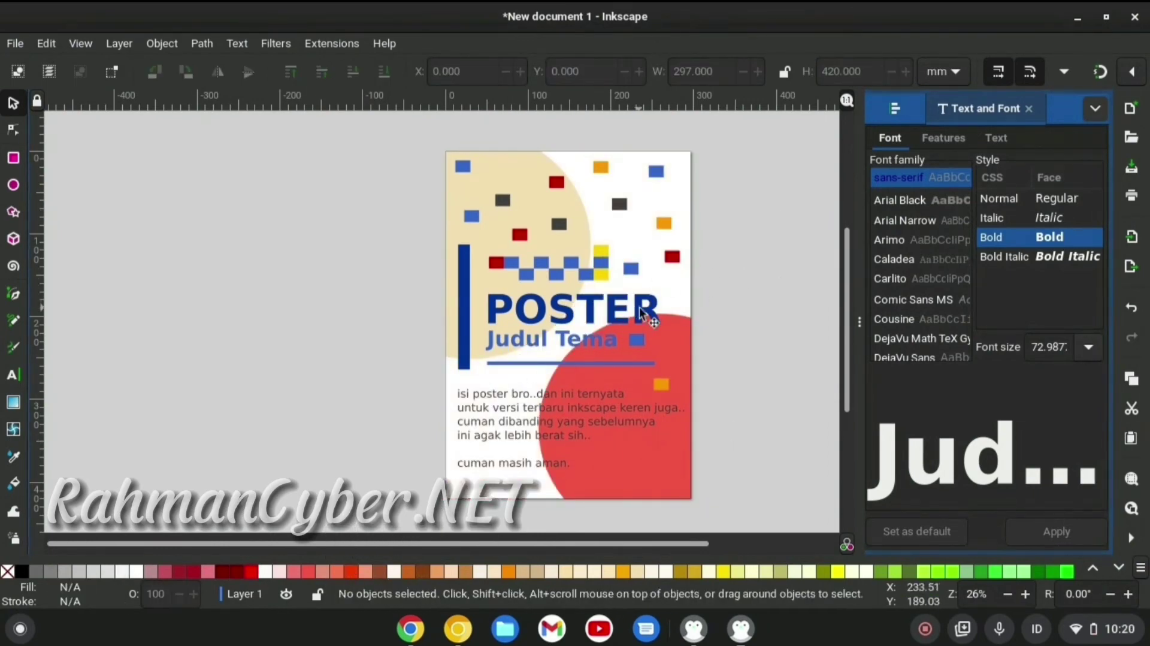
Step: Keep the POSTER heading dark blue after trying light green
{"action": "left_click", "coordinate": [641, 311]}
{"action": "left_click", "coordinate": [902, 571]}
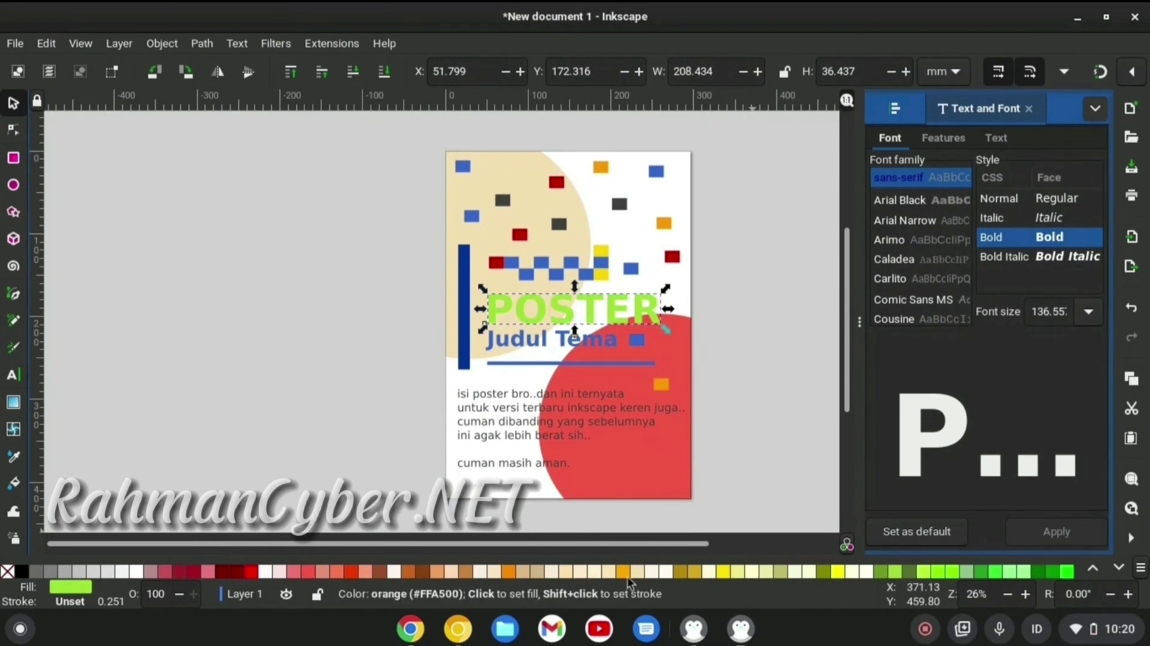
{"action": "key", "text": "ctrl+z"}
{"action": "key", "text": "ctrl+z"}
{"action": "key", "text": "ctrl+z"}
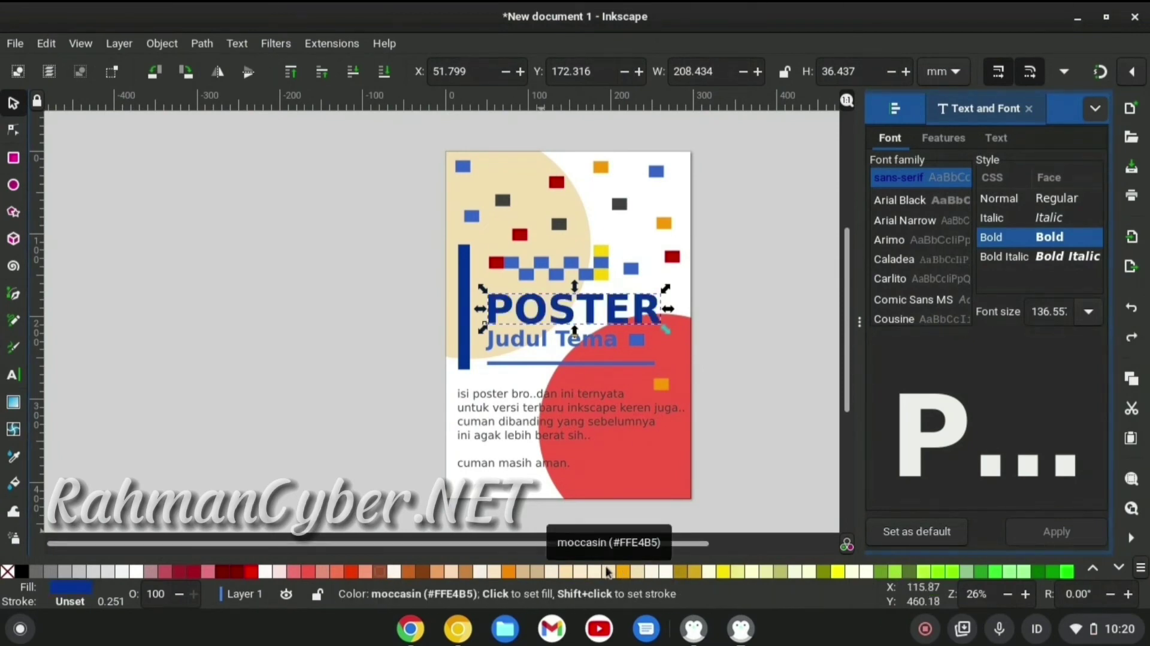
{"action": "left_click", "coordinate": [720, 311]}
Step: Enter the circles group and make the lower-right circle pale cream
{"action": "scroll", "coordinate": [694, 311], "scroll_direction": "down", "scroll_amount": 2}
{"action": "left_click", "coordinate": [644, 425]}
{"action": "double_click", "coordinate": [659, 424]}
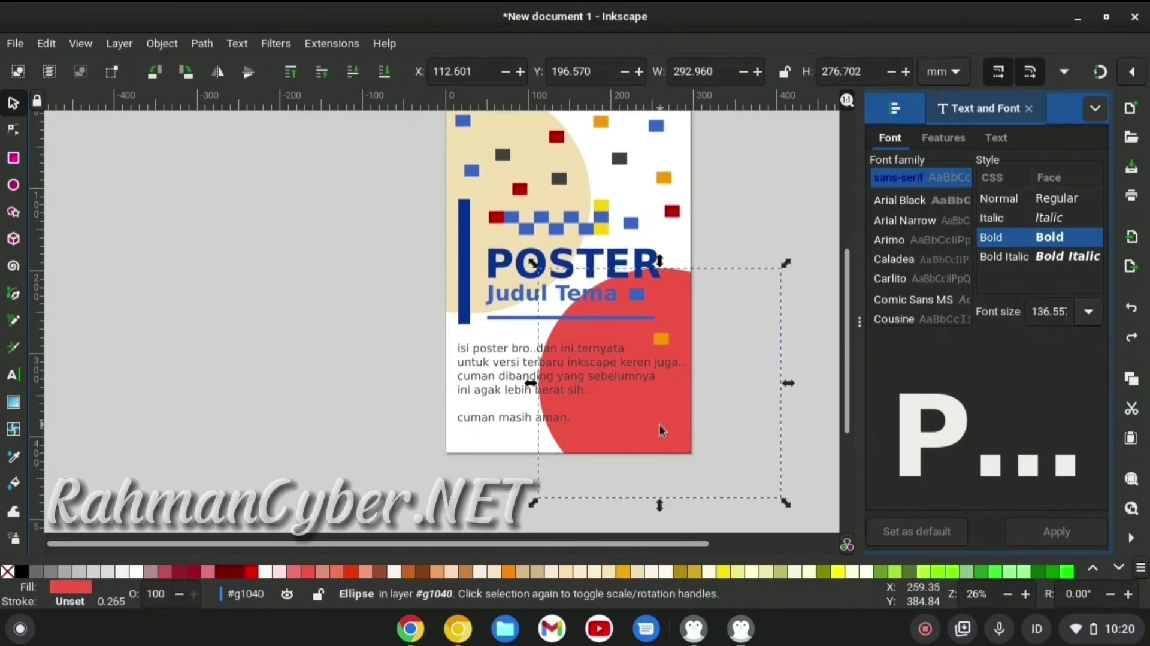
{"action": "left_click", "coordinate": [508, 571]}
{"action": "left_click", "coordinate": [549, 571]}
Step: Try salmon, pale yellow and green fills on the top-left circle
{"action": "left_click", "coordinate": [505, 188]}
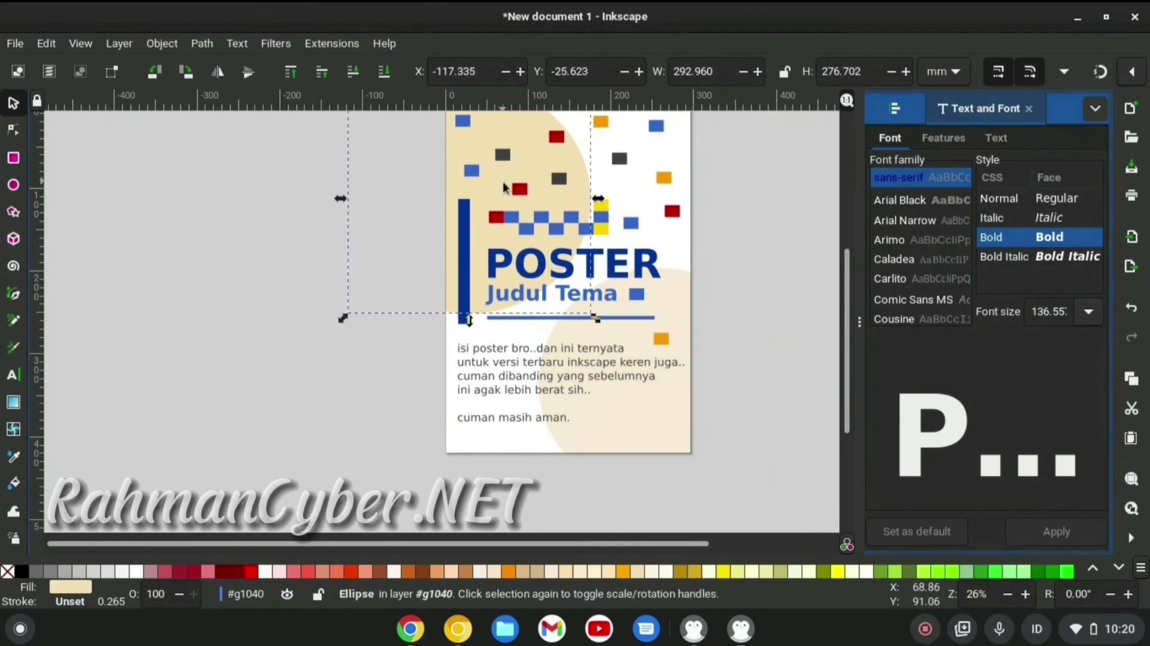
{"action": "left_click", "coordinate": [359, 571]}
{"action": "left_click", "coordinate": [761, 572]}
{"action": "left_click", "coordinate": [987, 572]}
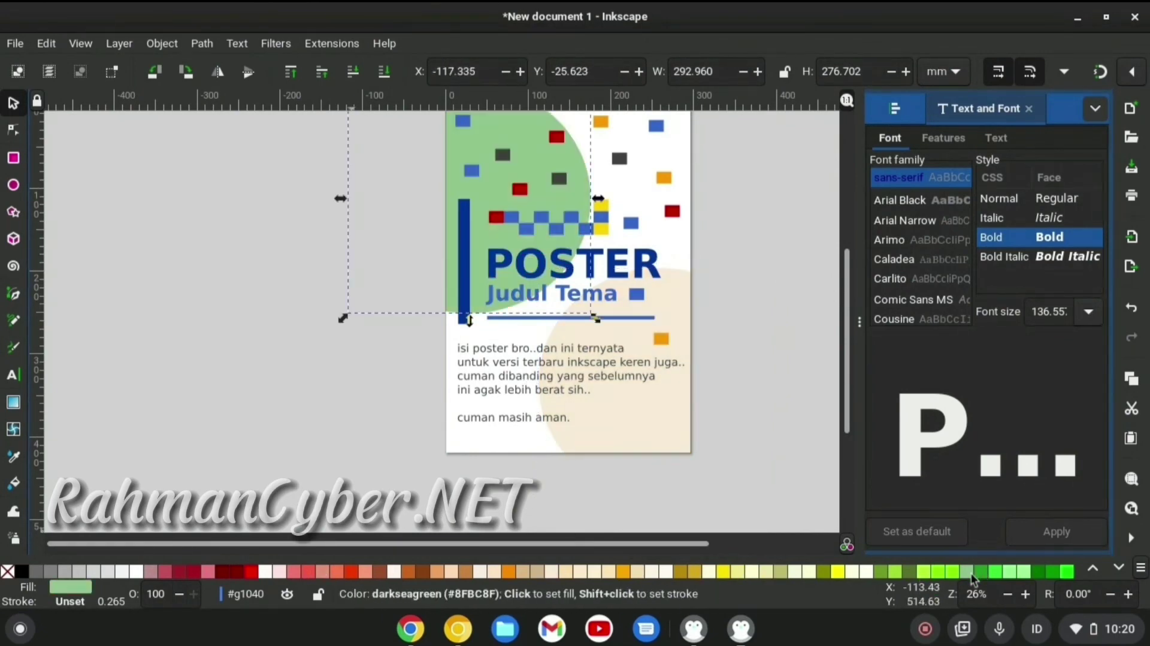
{"action": "left_click", "coordinate": [1024, 572]}
{"action": "left_click", "coordinate": [1118, 567]}
Step: Settle the top-left circle on pale turquoise after trying pinks and blues
{"action": "left_click", "coordinate": [839, 572]}
{"action": "left_click", "coordinate": [852, 571]}
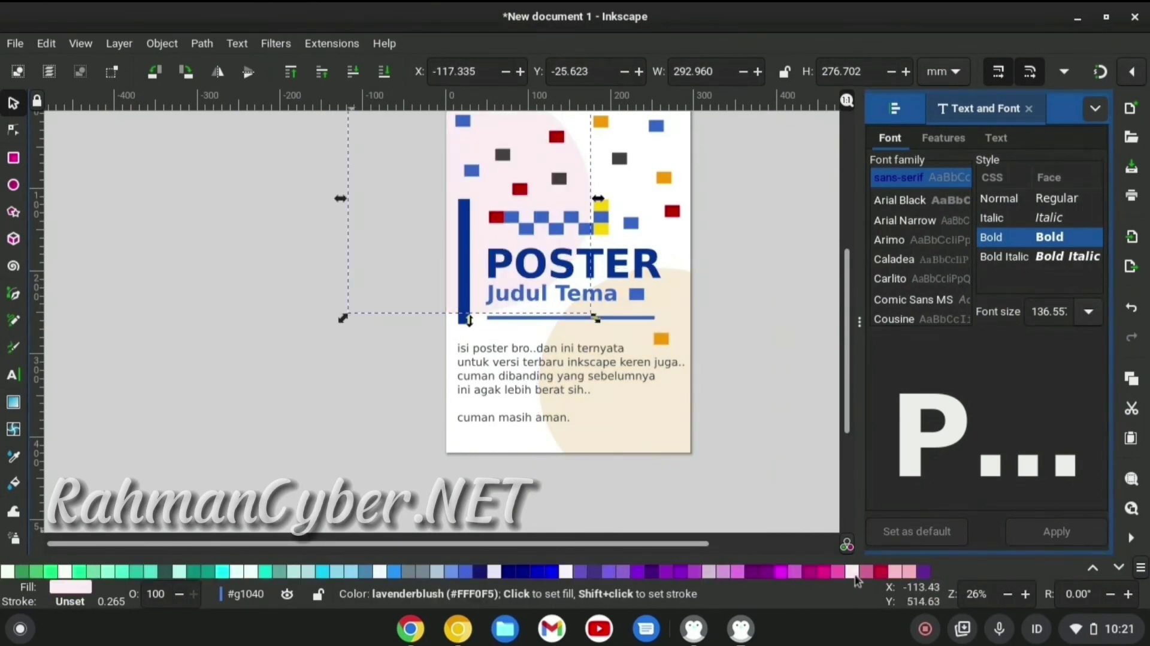
{"action": "left_click", "coordinate": [866, 572]}
{"action": "left_click", "coordinate": [458, 572]}
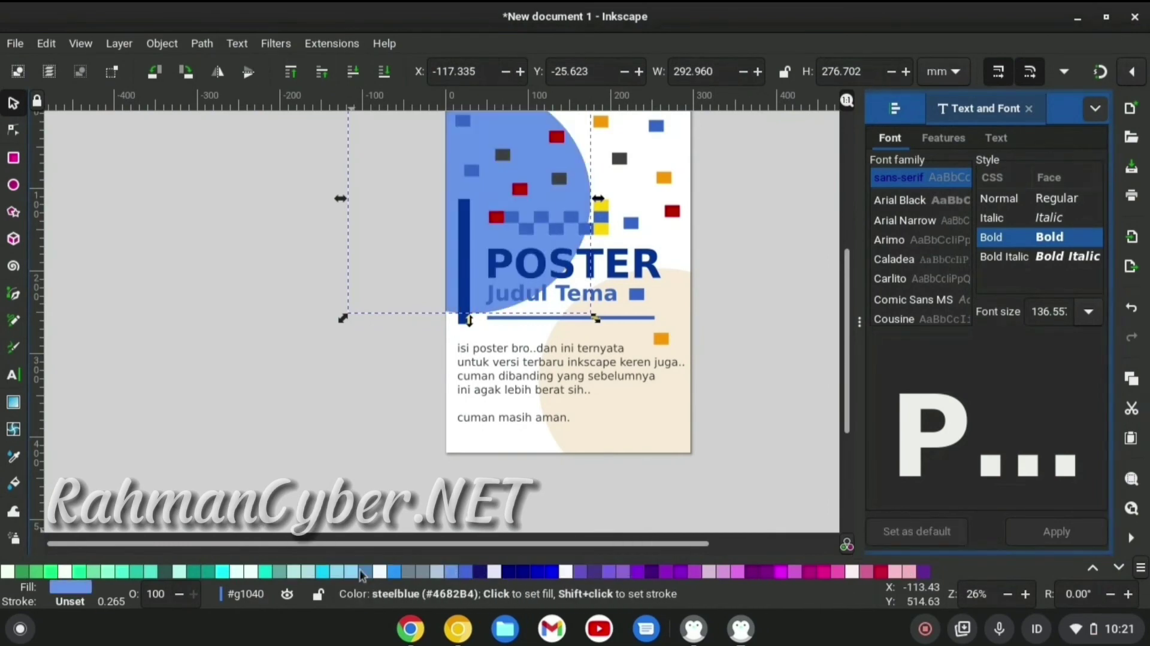
{"action": "left_click", "coordinate": [282, 571]}
{"action": "left_click", "coordinate": [178, 572]}
{"action": "key", "text": "Escape"}
{"action": "scroll", "coordinate": [644, 280], "scroll_direction": "up", "scroll_amount": 3}
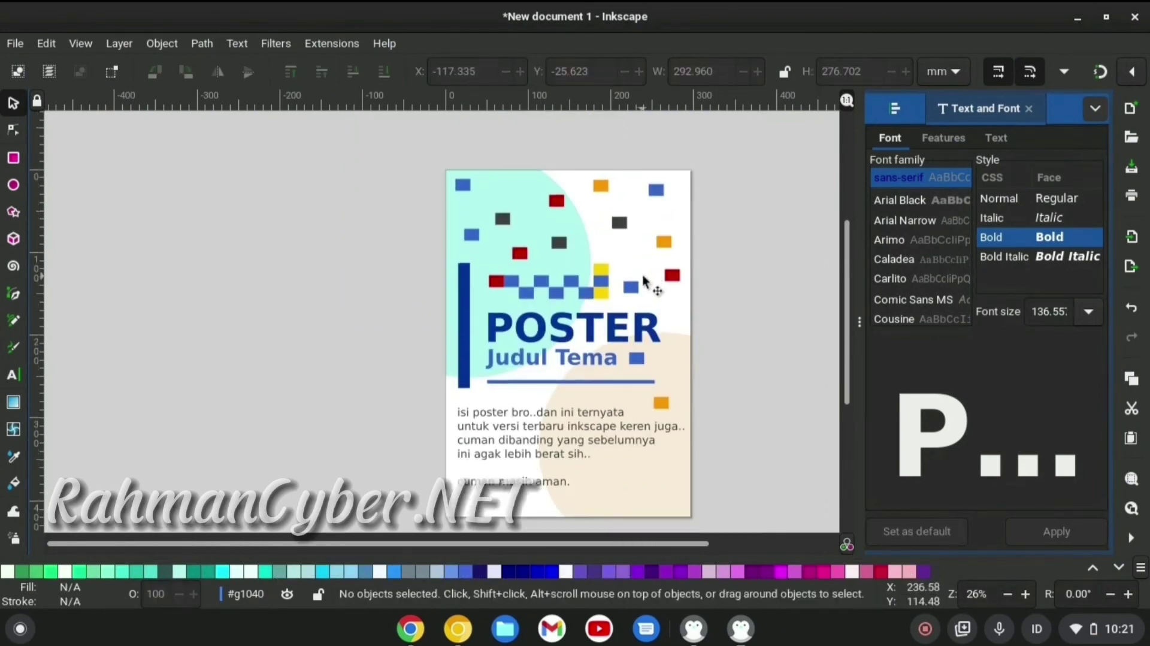
{"action": "scroll", "coordinate": [646, 272], "scroll_direction": "down", "scroll_amount": 1}
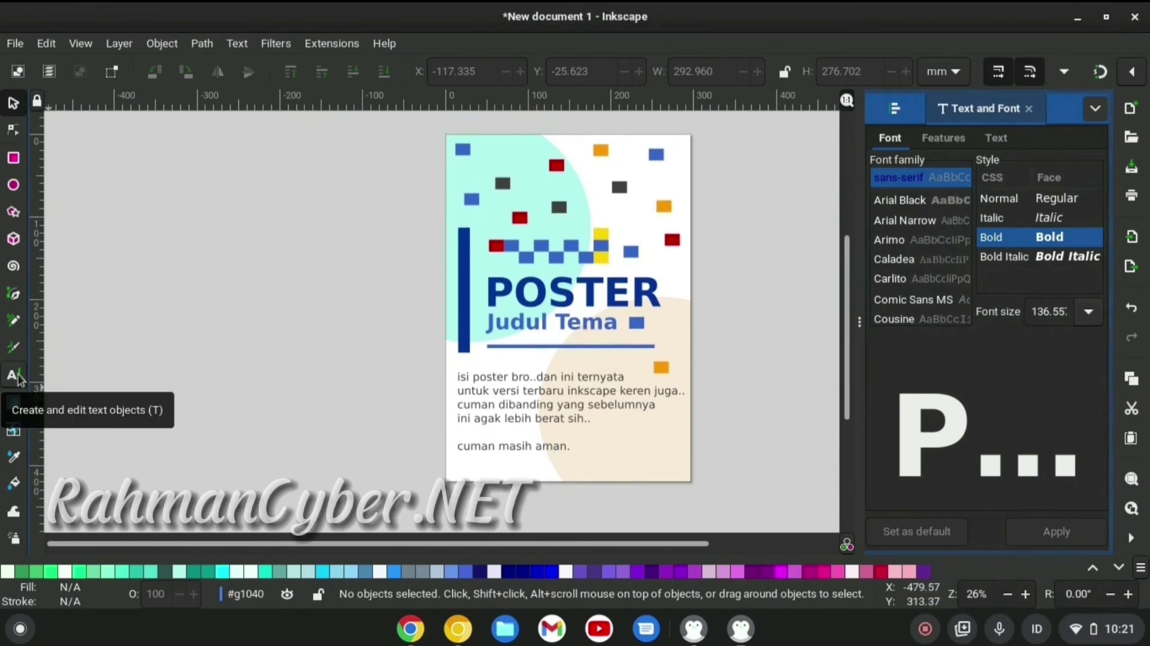
Step: Add a text object reading 'hmancyber' and move it aside
{"action": "left_click", "coordinate": [13, 375]}
{"action": "left_click", "coordinate": [460, 392]}
{"action": "type", "text": "hmancyber"}
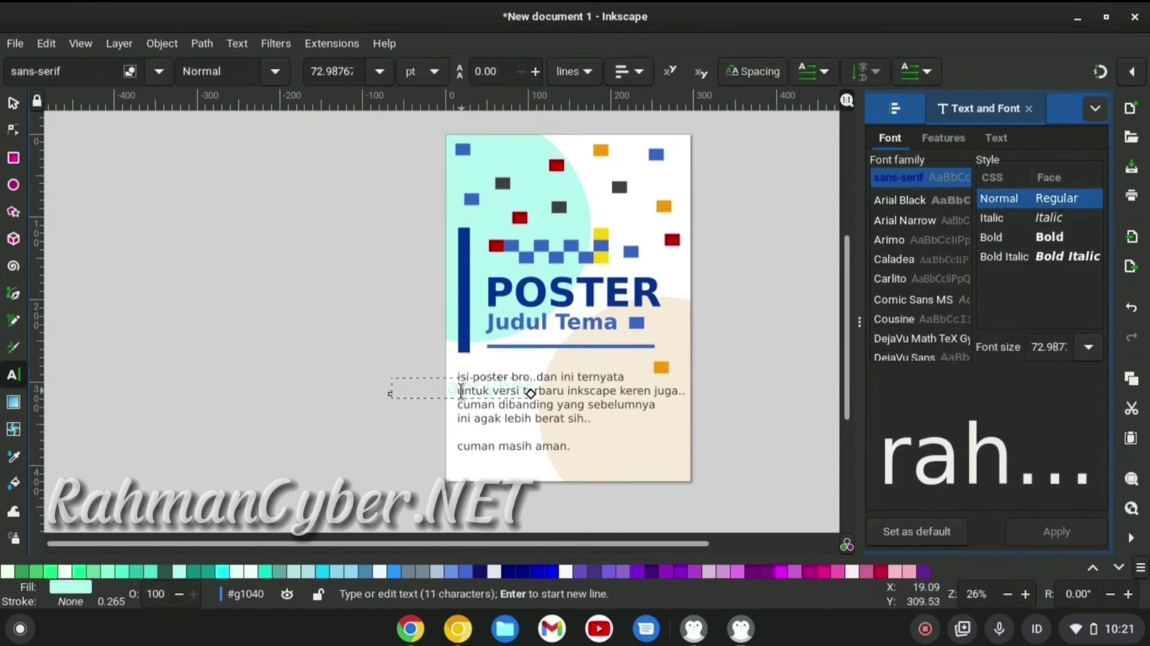
{"action": "left_click", "coordinate": [13, 103]}
{"action": "left_click_drag", "start_coordinate": [454, 390], "coordinate": [287, 355]}
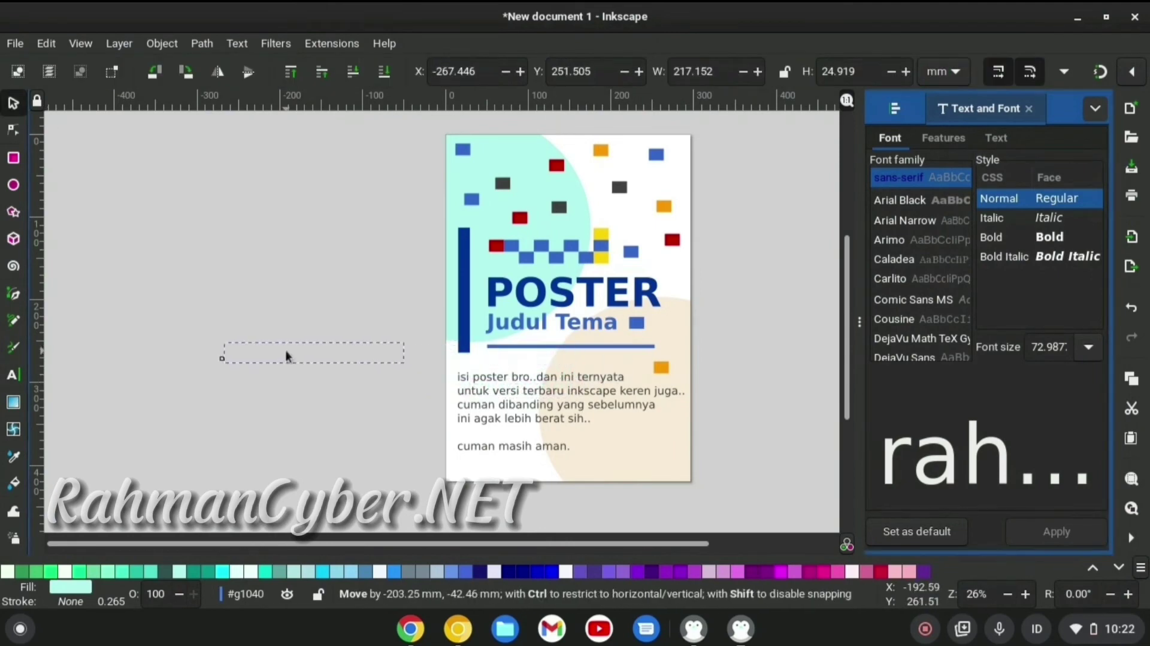
Step: Move rahmancyber.net to the poster's bottom edge and position a dark rectangle beside the body text
{"action": "left_click_drag", "start_coordinate": [571, 429], "coordinate": [572, 515]}
{"action": "left_click_drag", "start_coordinate": [575, 470], "coordinate": [565, 456]}
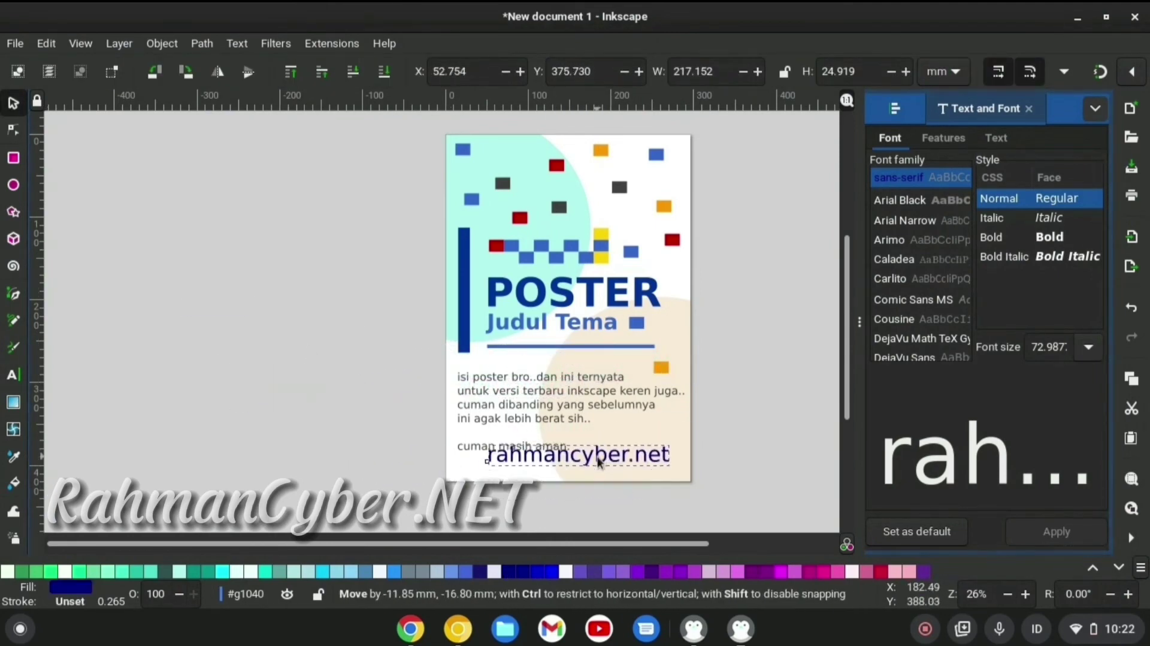
{"action": "key", "text": "r"}
{"action": "mouse_move", "coordinate": [332, 278]}
{"action": "left_mouse_down"}
{"action": "mouse_move", "coordinate": [492, 398]}
{"action": "mouse_move", "coordinate": [407, 437]}
{"action": "left_mouse_up"}
{"action": "key", "text": "s"}
Step: Switch swatch palettes and shrink the rahmancyber.net footer into the bottom-right corner
{"action": "left_click", "coordinate": [407, 571]}
{"action": "left_click", "coordinate": [1140, 567]}
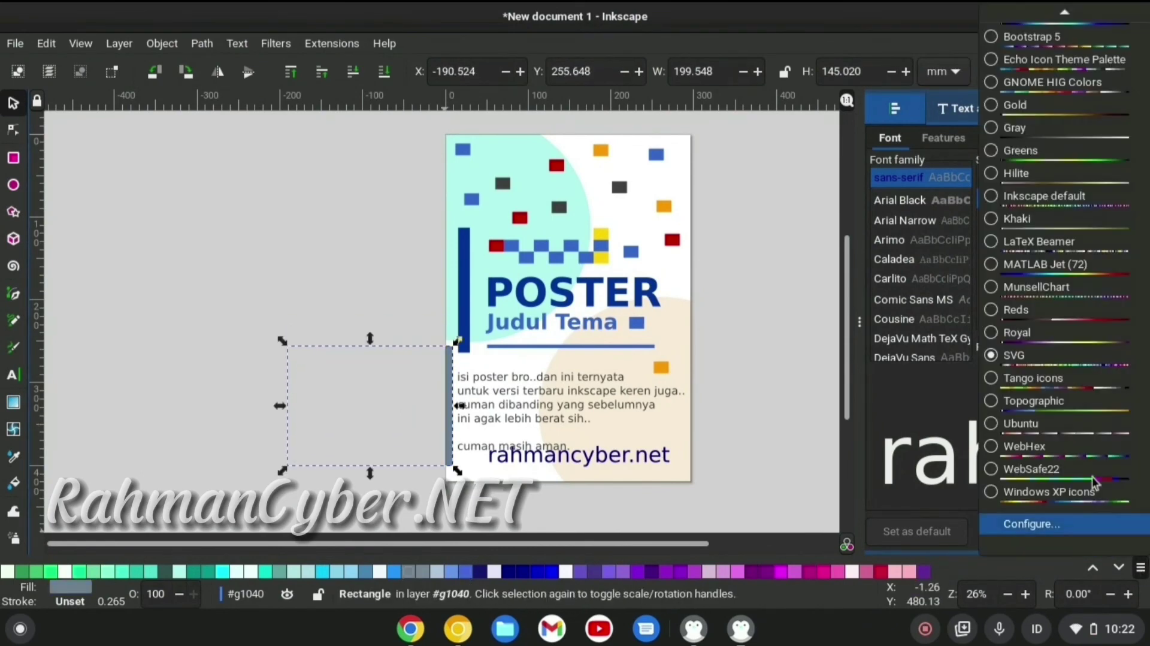
{"action": "left_click", "coordinate": [1045, 78]}
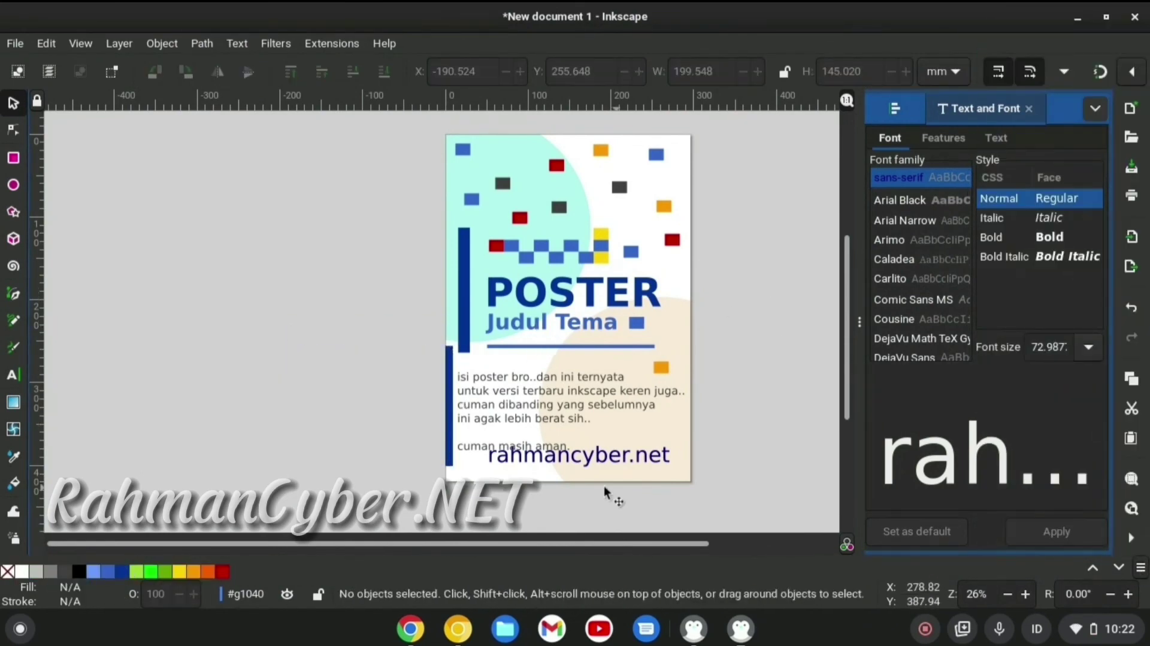
{"action": "left_click", "coordinate": [487, 456]}
{"action": "left_click_drag", "start_coordinate": [483, 440], "coordinate": [641, 473]}
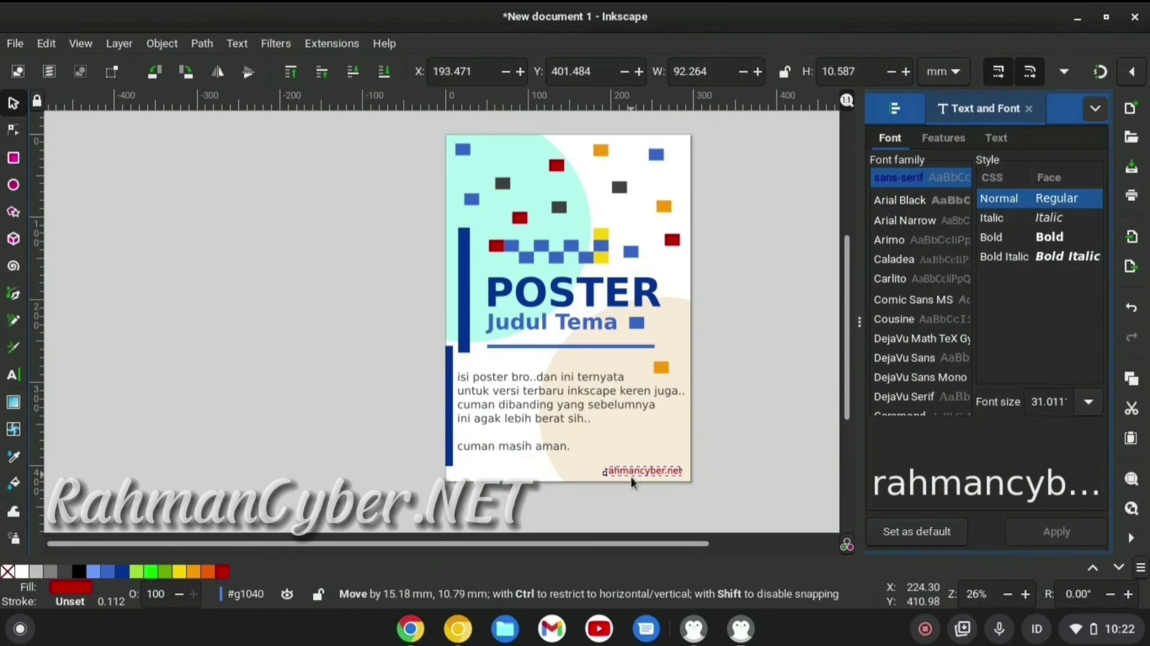
{"action": "left_click", "coordinate": [744, 423]}
{"action": "scroll", "coordinate": [392, 354], "scroll_direction": "up", "scroll_amount": 3}
Step: Open the Export dialog, dismissing the accidentally opened Print dialog
{"action": "scroll", "coordinate": [392, 354], "scroll_direction": "down", "scroll_amount": 4}
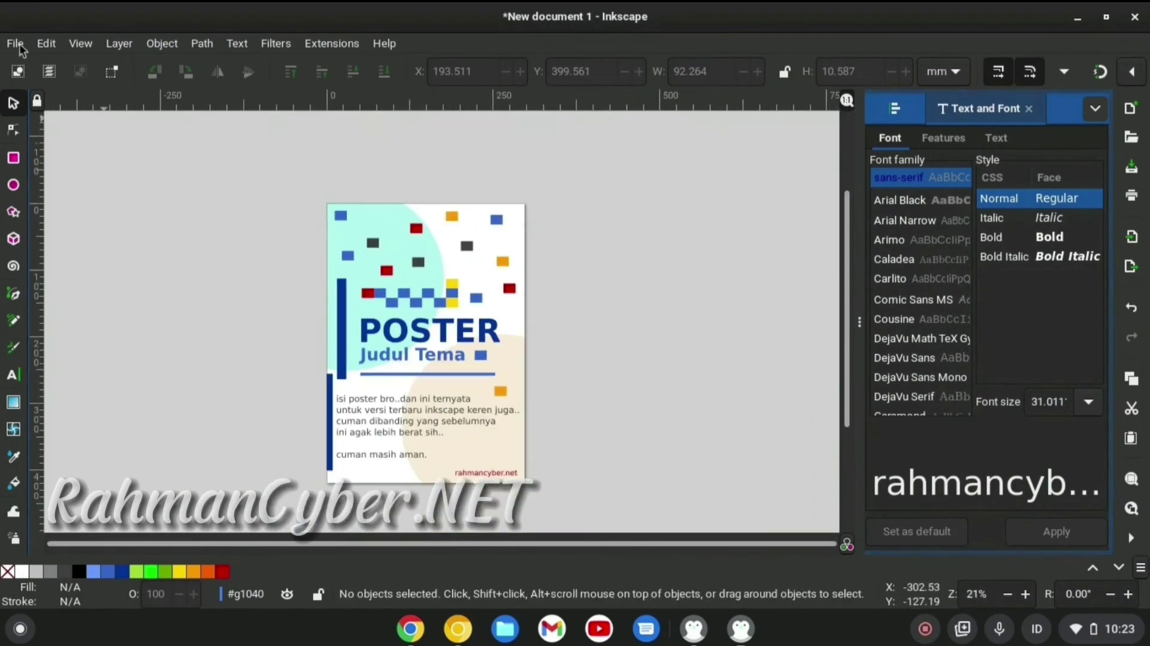
{"action": "key", "text": "ctrl+shift+e"}
{"action": "left_click", "coordinate": [15, 43]}
{"action": "left_click", "coordinate": [27, 306]}
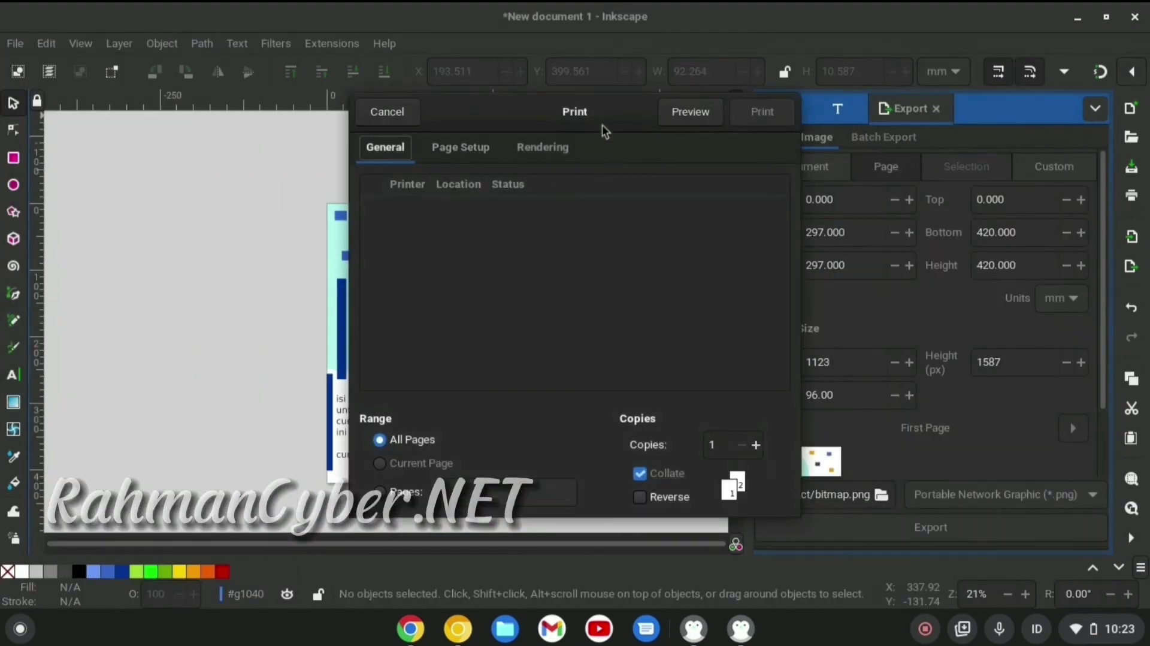
{"action": "left_click", "coordinate": [691, 114]}
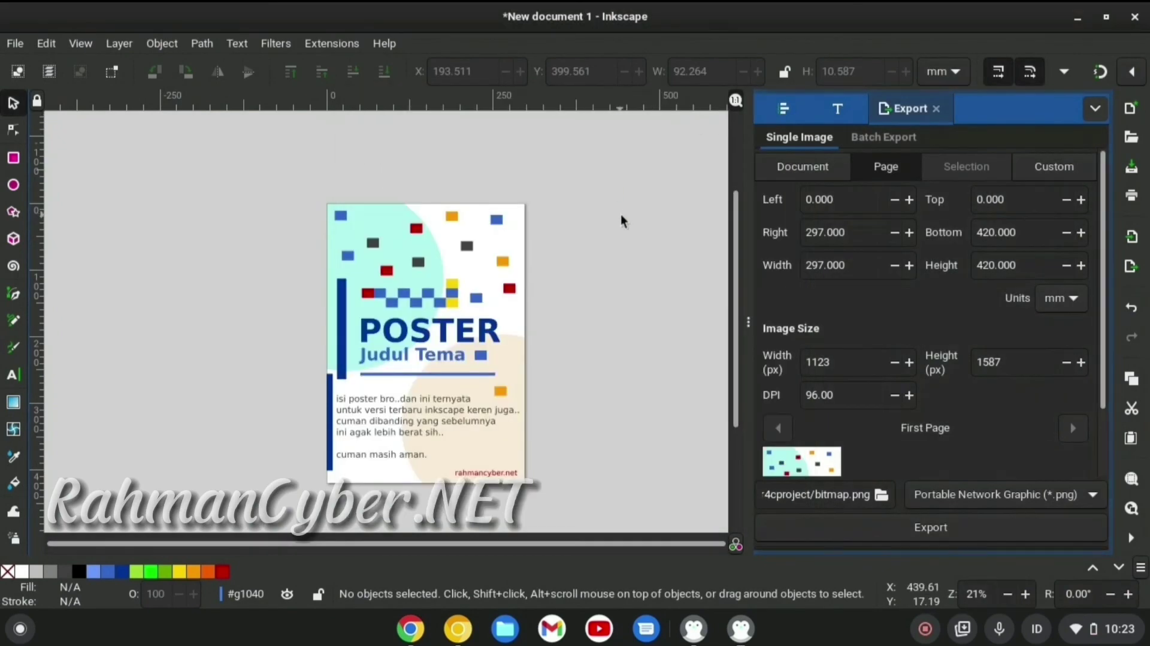
{"action": "left_click", "coordinate": [418, 262]}
{"action": "key", "text": "Escape"}
Step: Set the export to Single Image with the whole Page as area
{"action": "left_click", "coordinate": [884, 139]}
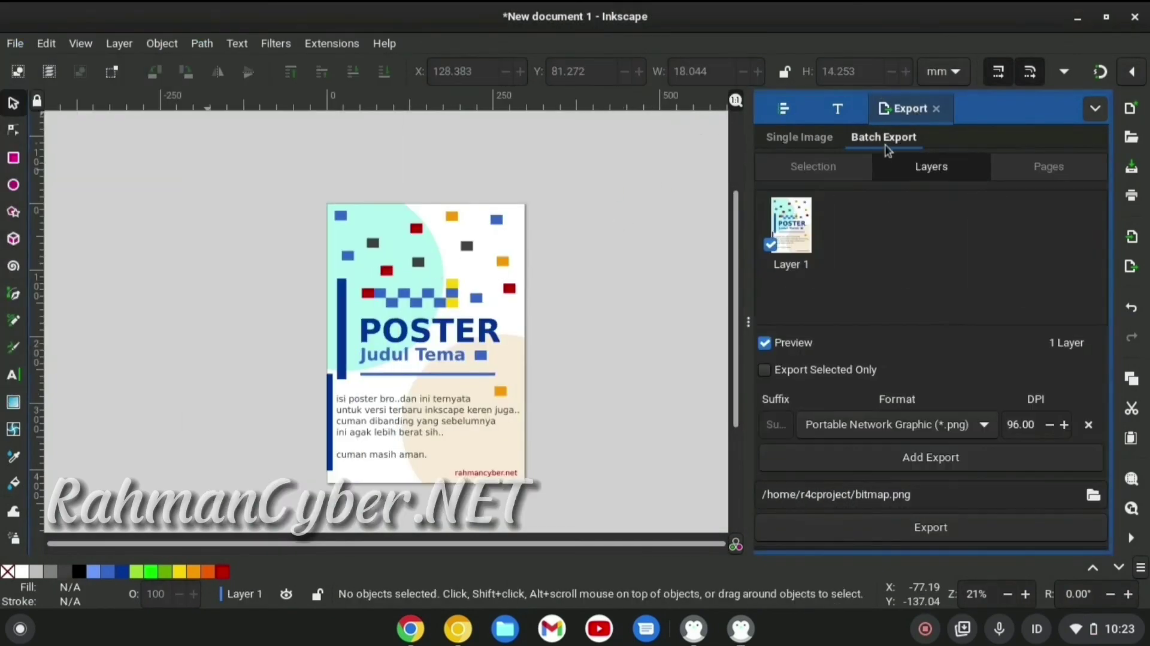
{"action": "left_click", "coordinate": [802, 139]}
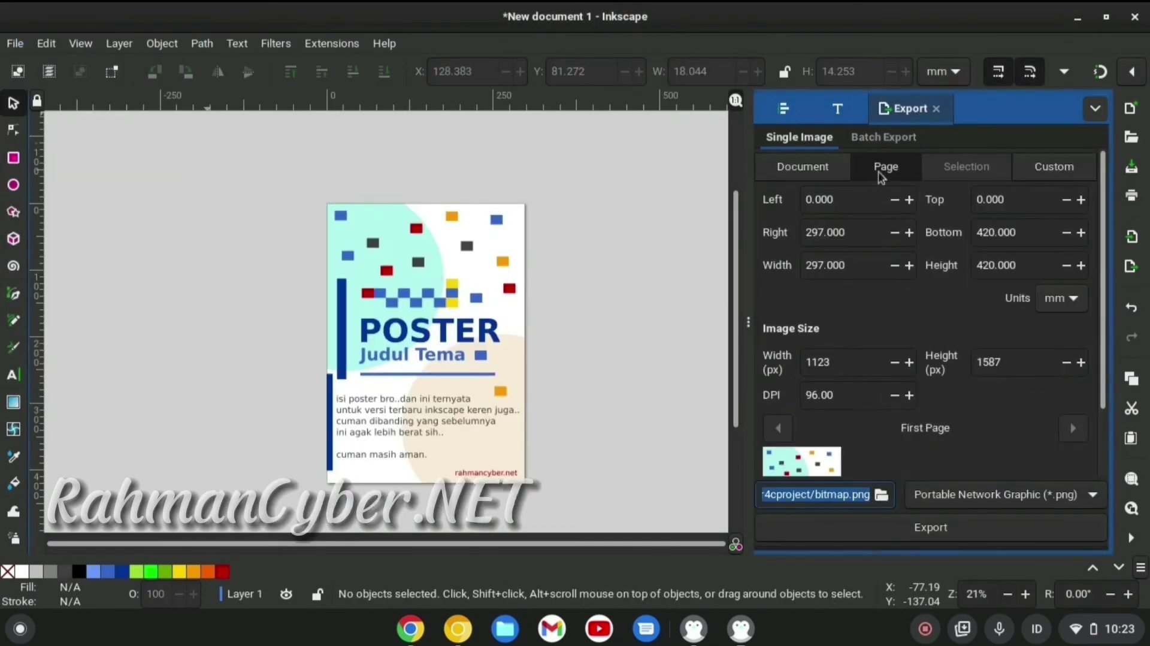
{"action": "left_click", "coordinate": [880, 173]}
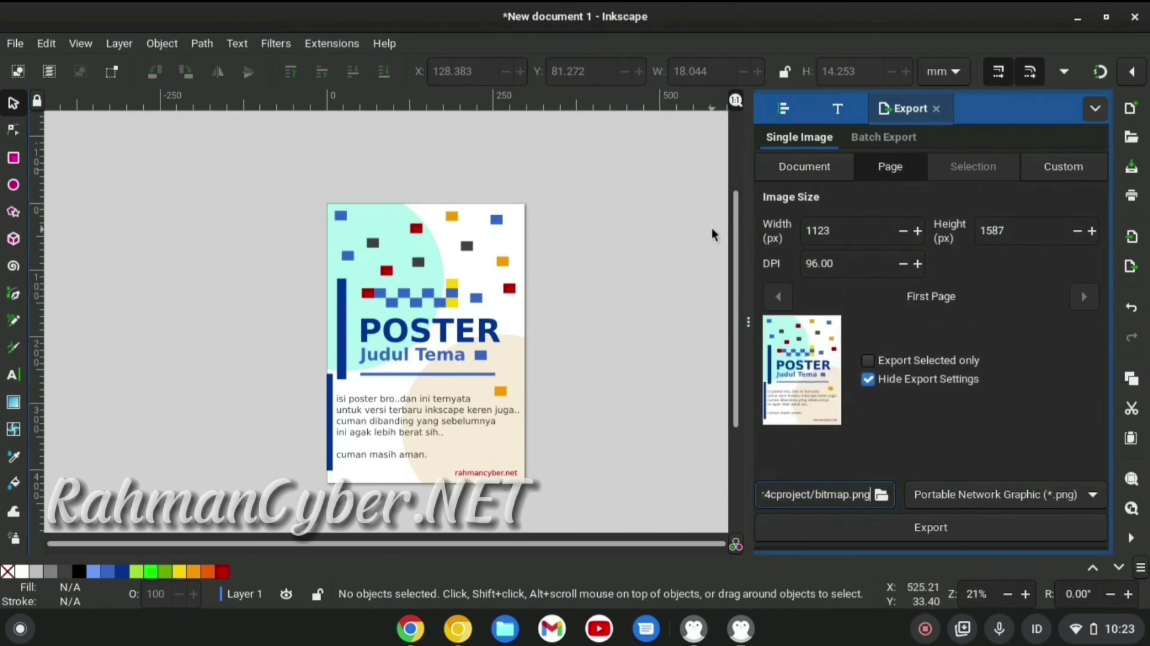
Step: Export the page as poster sample jadi.png at 96 DPI, replacing the existing file
{"action": "left_click", "coordinate": [874, 502]}
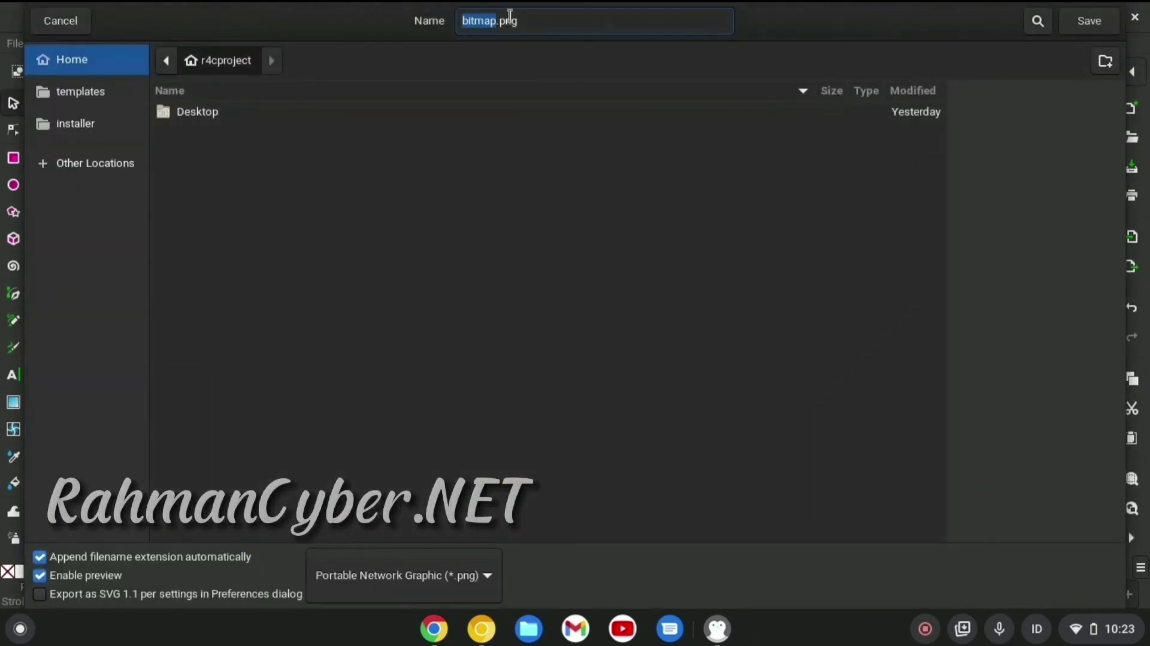
{"action": "left_click", "coordinate": [1085, 27]}
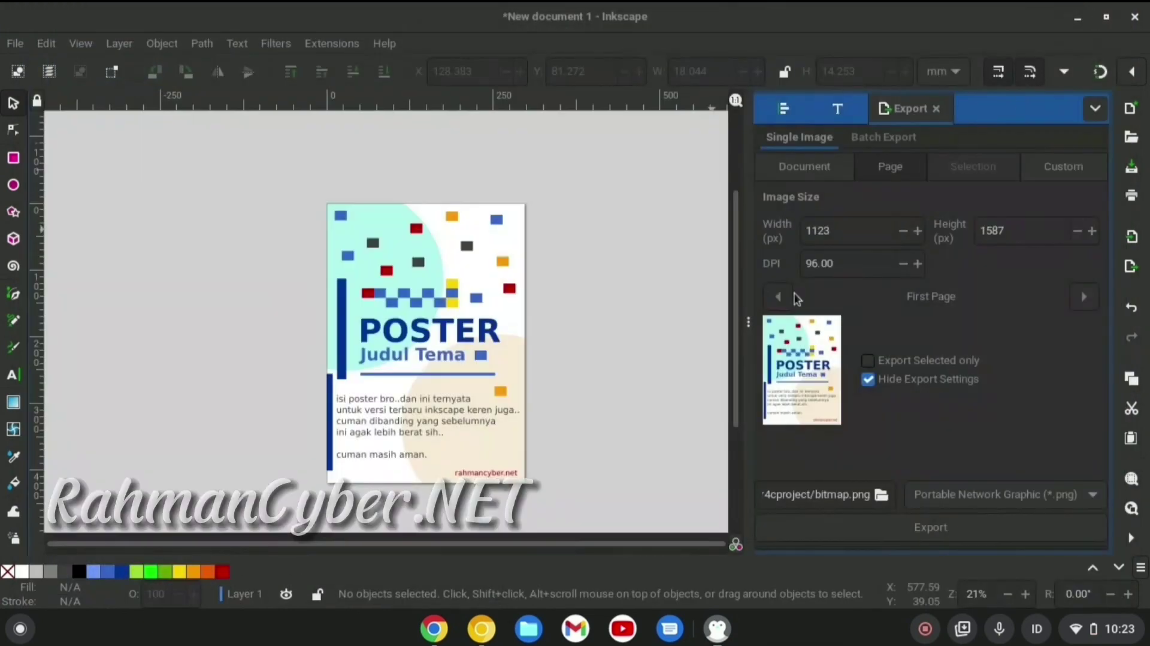
{"action": "left_click", "coordinate": [971, 529]}
{"action": "left_click", "coordinate": [695, 364]}
{"action": "type", "text": "300"}
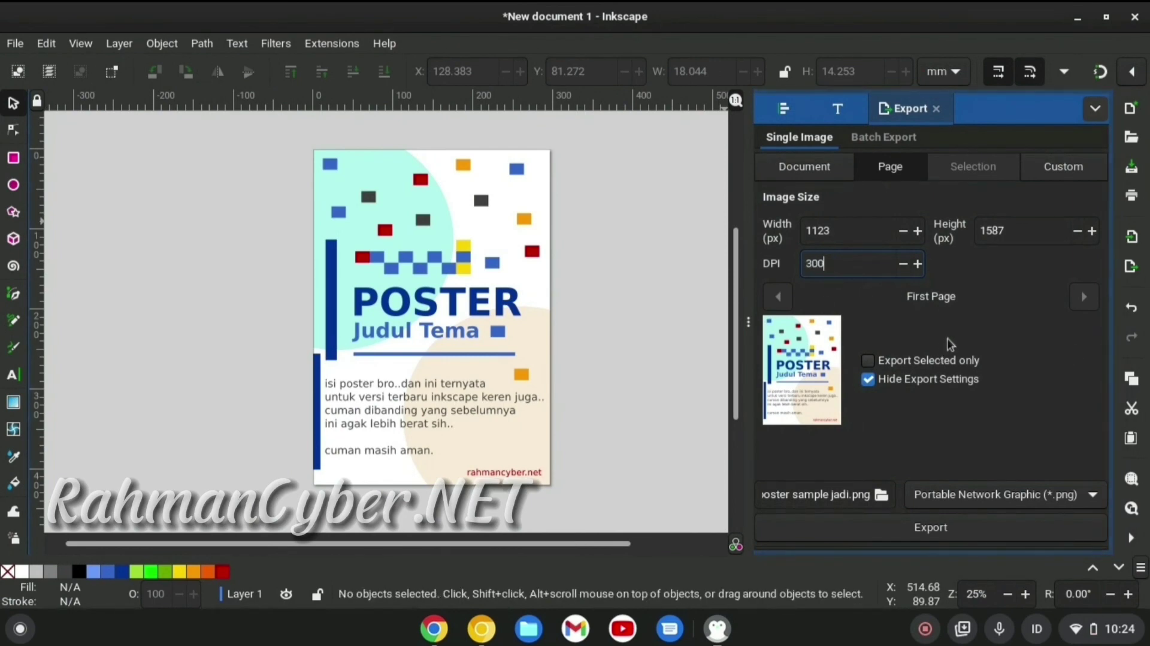
Step: Export a 300 DPI copy named 'poster sample jadi 300dpi for print.png'
{"action": "left_click", "coordinate": [907, 529]}
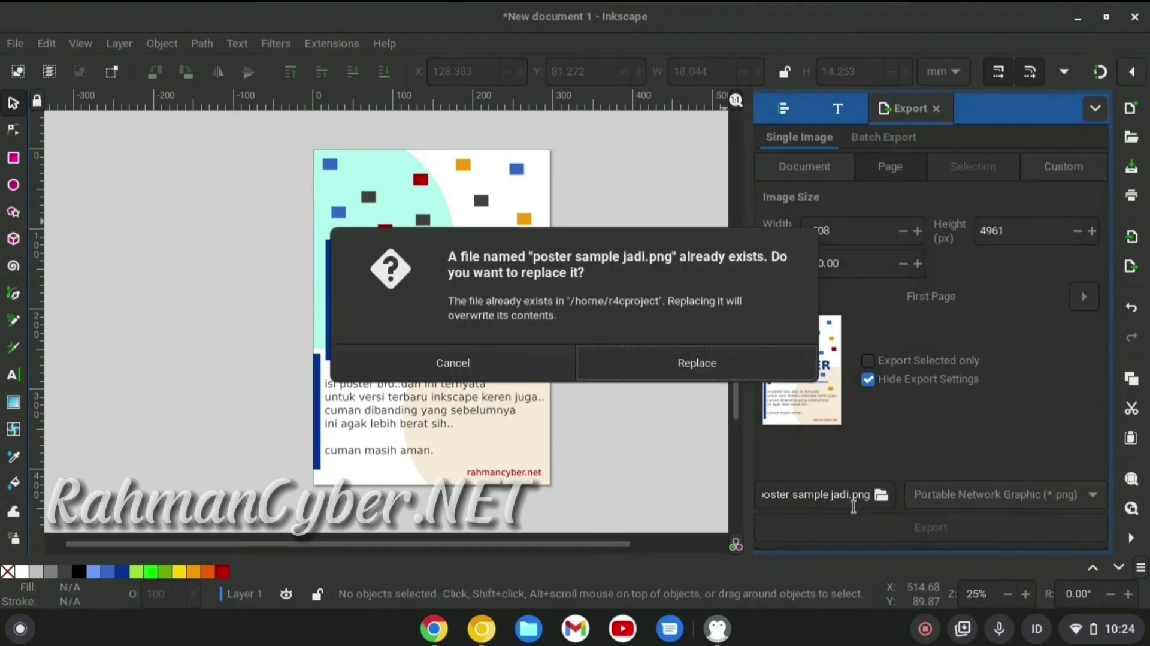
{"action": "left_click", "coordinate": [533, 376]}
{"action": "left_click", "coordinate": [881, 494]}
{"action": "left_click", "coordinate": [556, 21]}
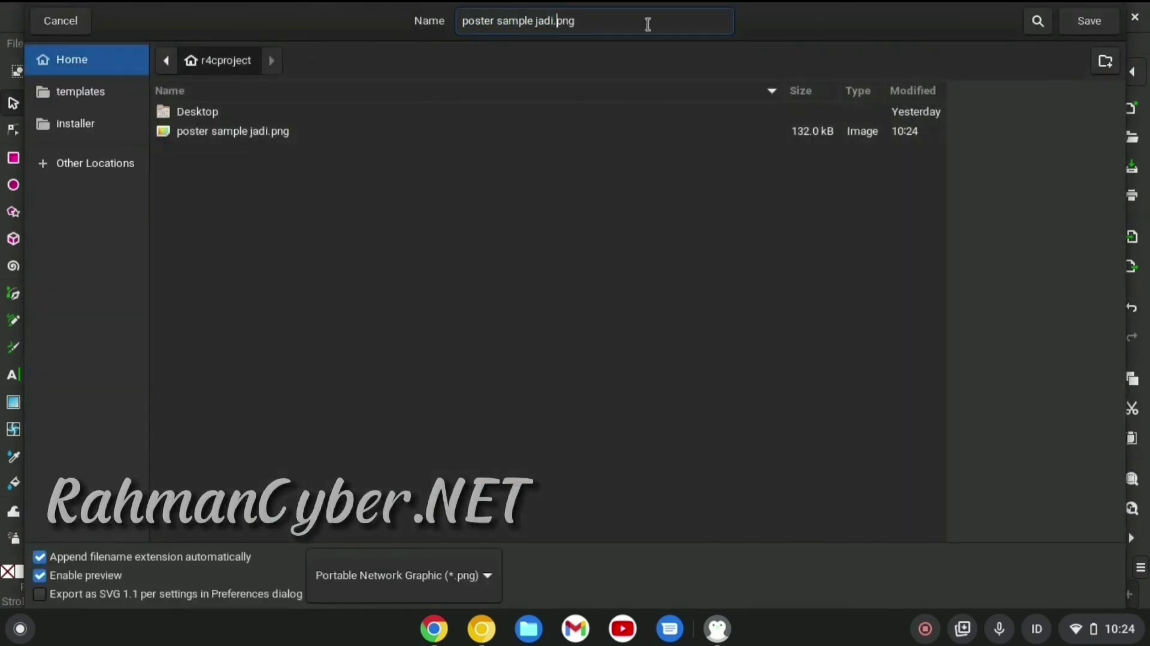
{"action": "key", "text": "Return"}
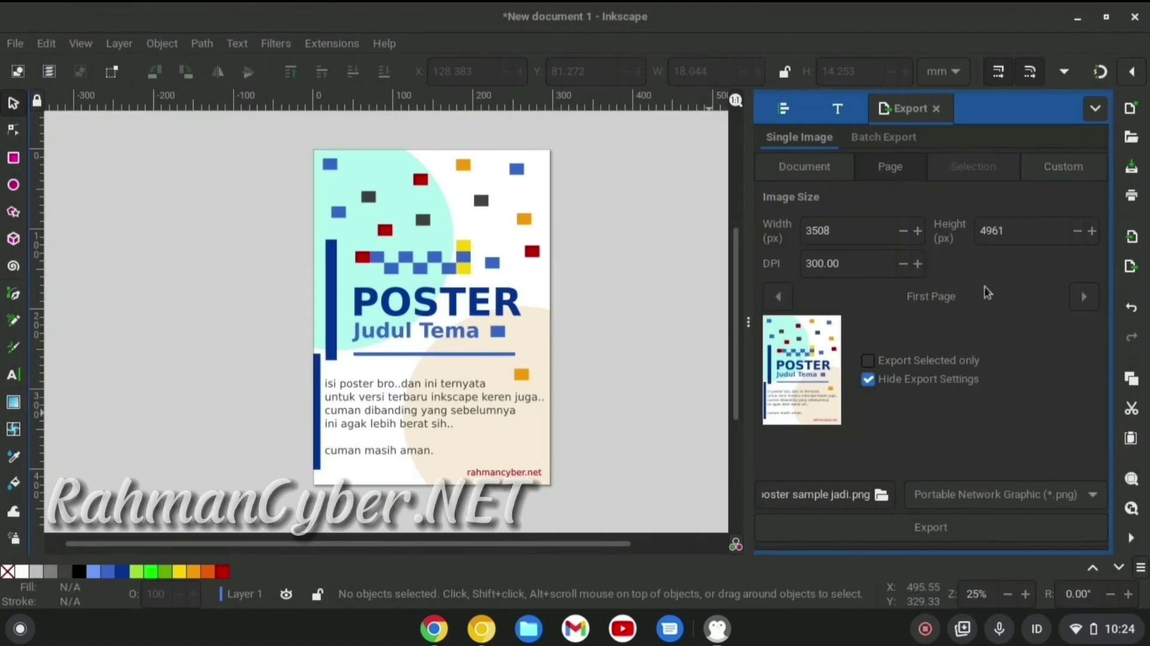
{"action": "left_click", "coordinate": [916, 529]}
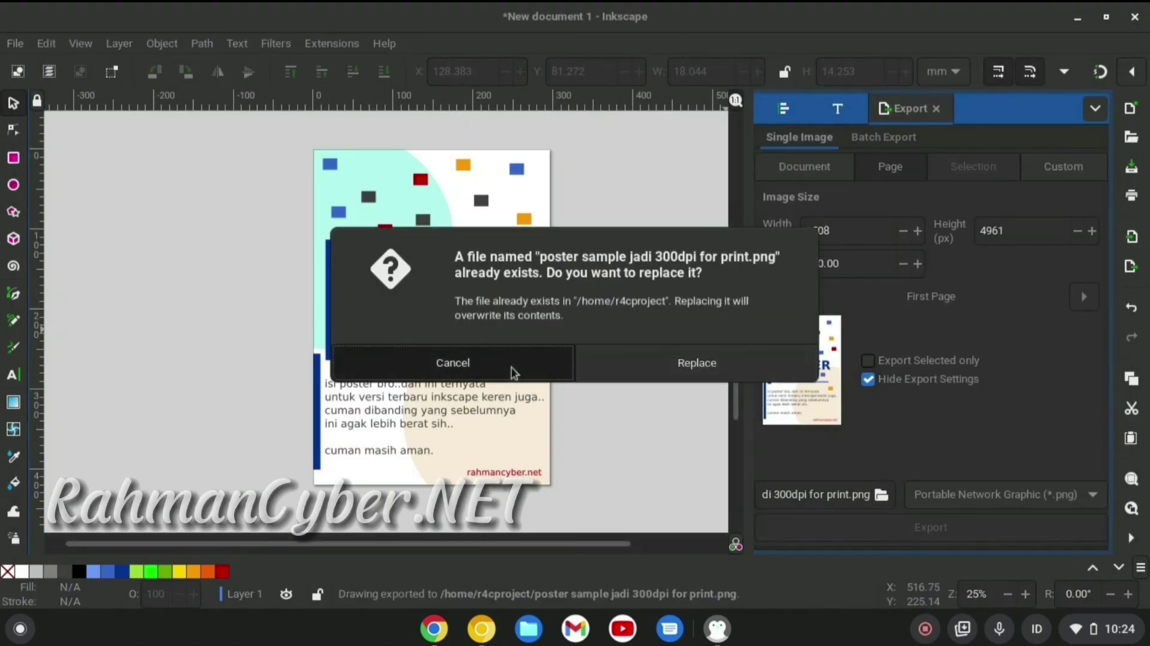
{"action": "left_click", "coordinate": [695, 361]}
Step: Open the 300 DPI poster PNG from the Linux files folder in the image viewer
{"action": "left_click", "coordinate": [110, 263]}
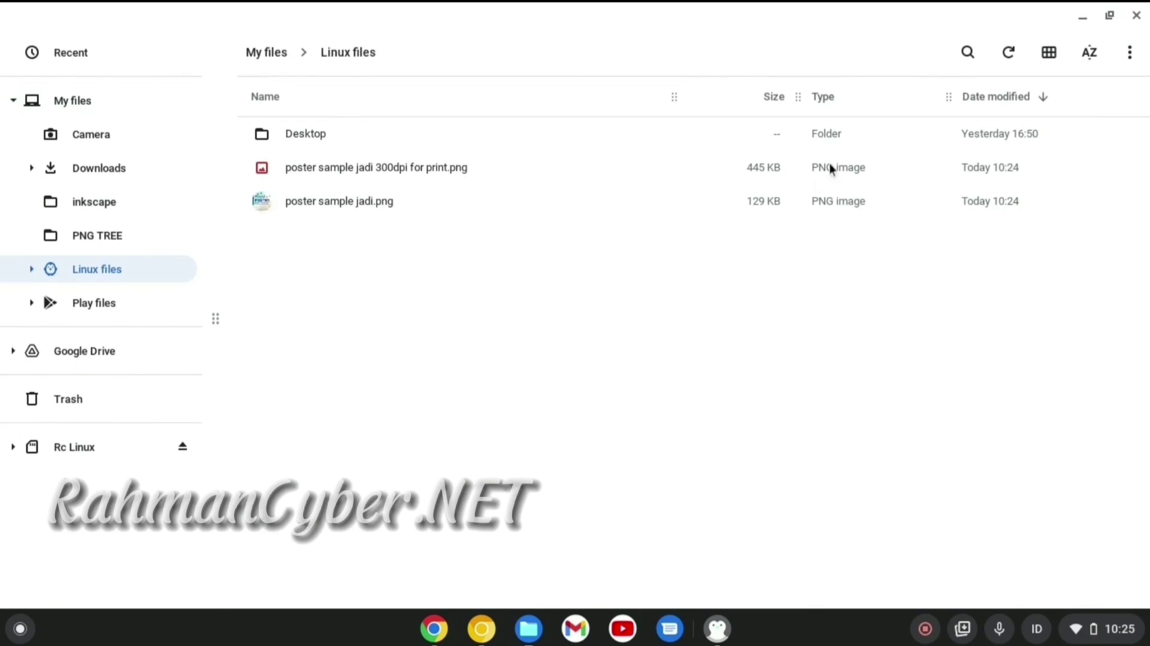
{"action": "left_click", "coordinate": [457, 169]}
{"action": "double_click", "coordinate": [445, 155]}
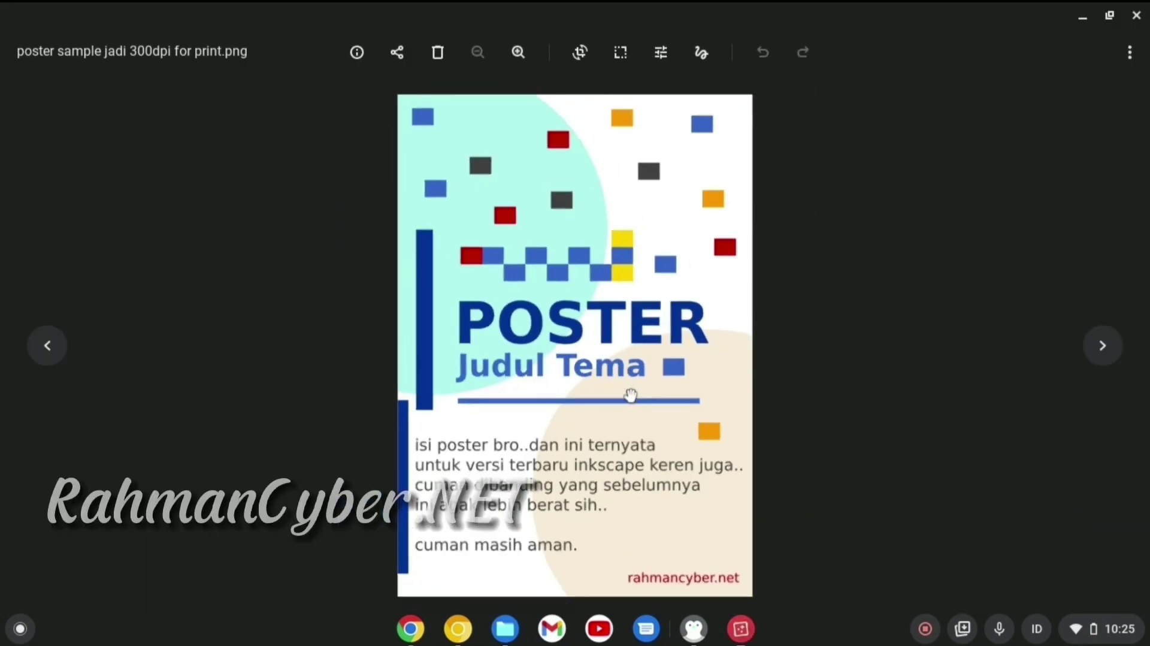
Step: Compare the 1123 × 1587 and 3508 × 4961 px PNG details, then close Gallery
{"action": "left_click", "coordinate": [1102, 346]}
{"action": "left_click", "coordinate": [356, 52]}
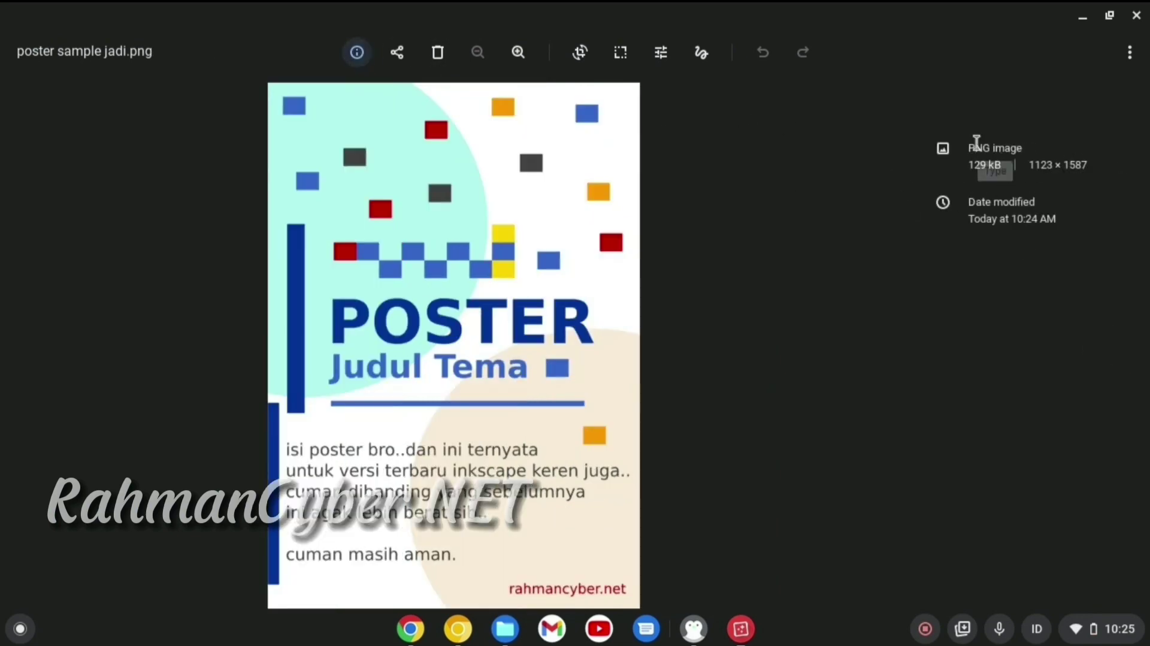
{"action": "left_click", "coordinate": [357, 52]}
{"action": "left_click", "coordinate": [47, 346]}
{"action": "left_click", "coordinate": [359, 52]}
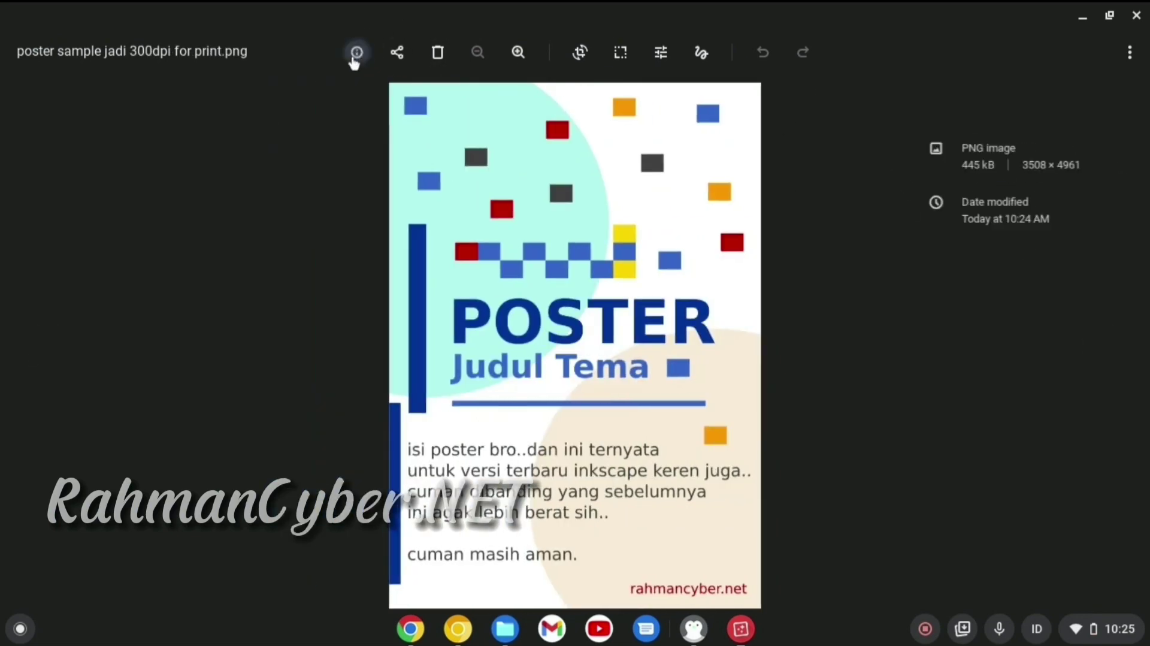
{"action": "left_click", "coordinate": [1137, 16]}
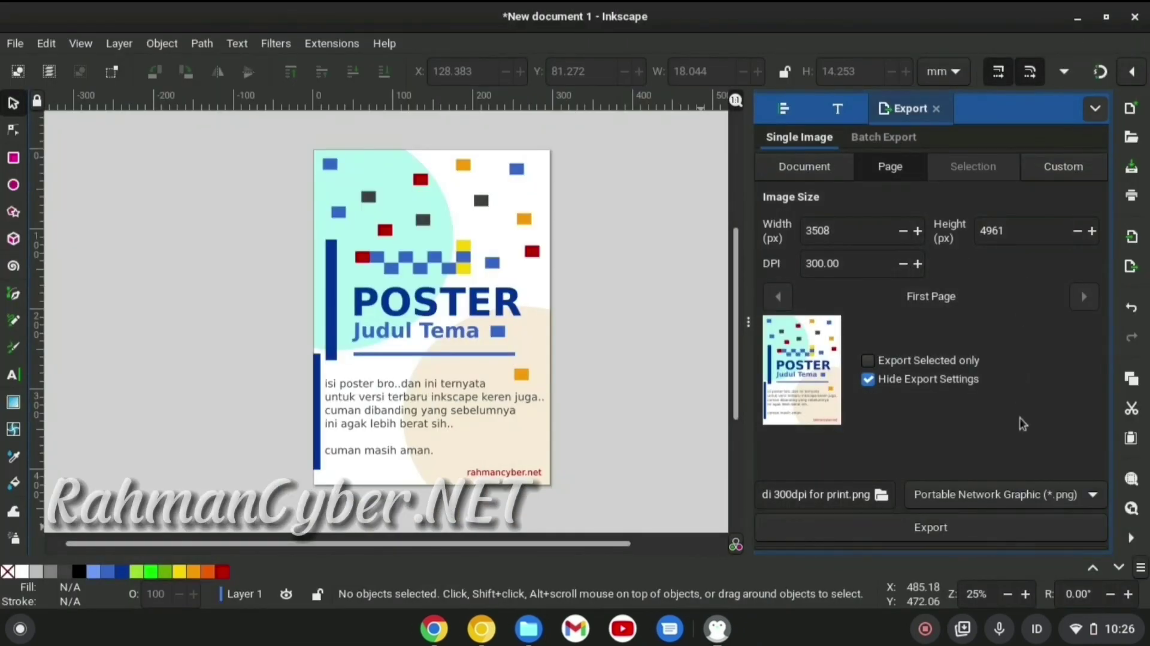
Step: Save as 'sample buat poster di inkscape chromebook.svg' in Inkscape SVG format
{"action": "left_click", "coordinate": [332, 44]}
{"action": "left_click", "coordinate": [15, 43]}
{"action": "left_click", "coordinate": [30, 190]}
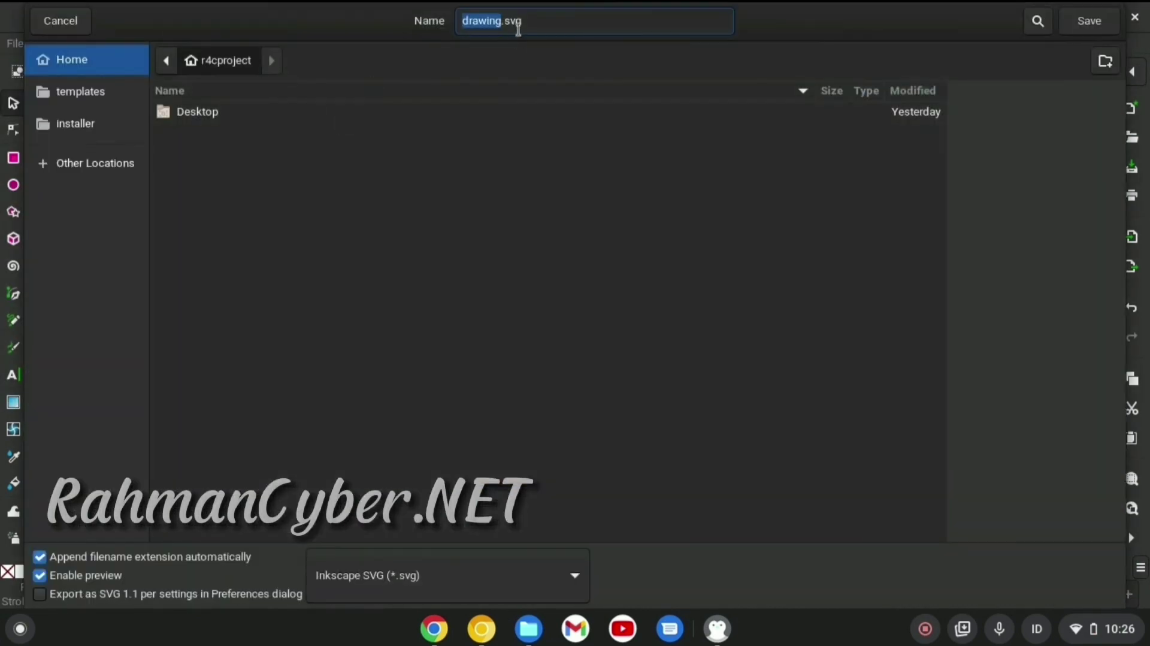
{"action": "type", "text": "sample buat poster di inkscape chromebook"}
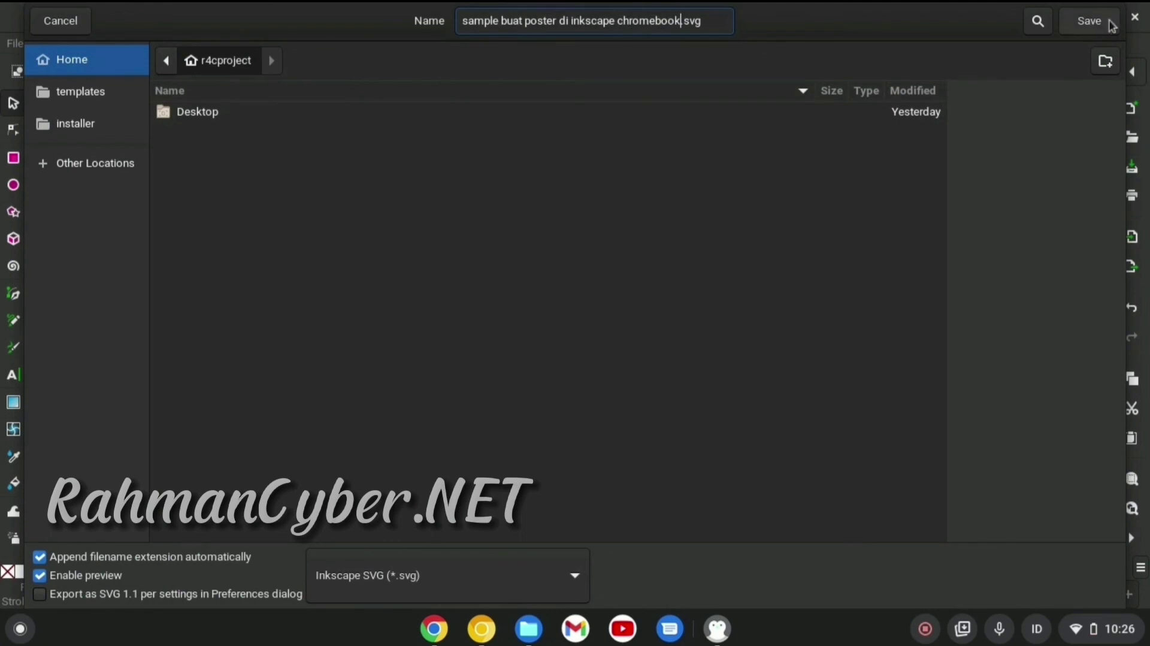
{"action": "left_click", "coordinate": [567, 575]}
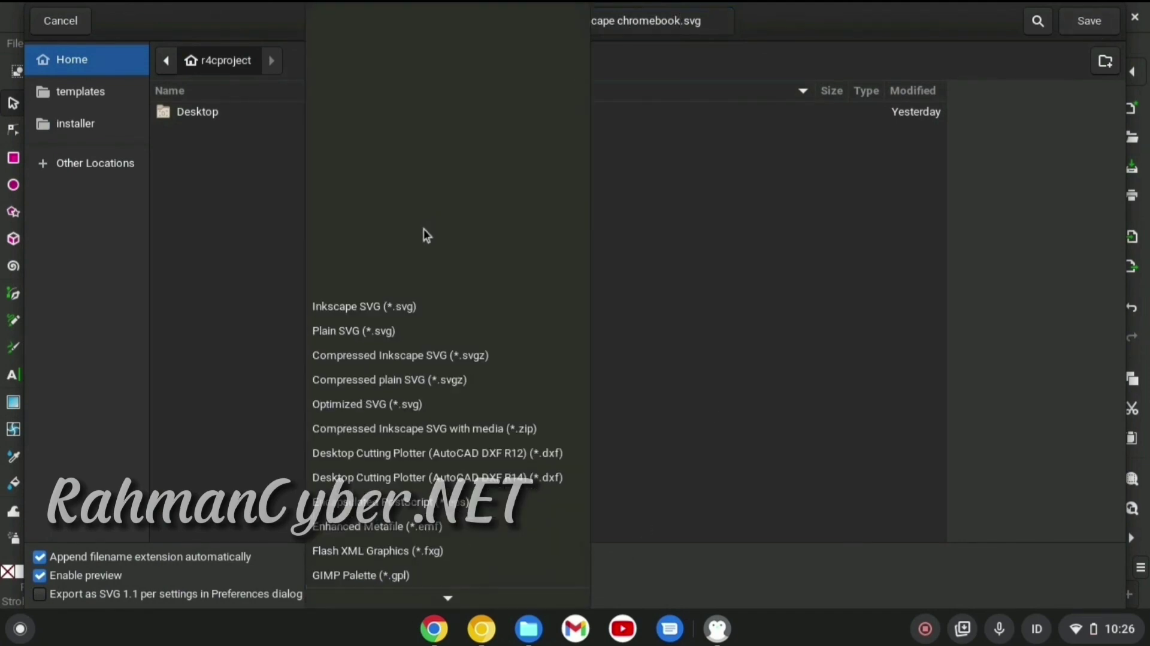
{"action": "left_click", "coordinate": [1135, 18]}
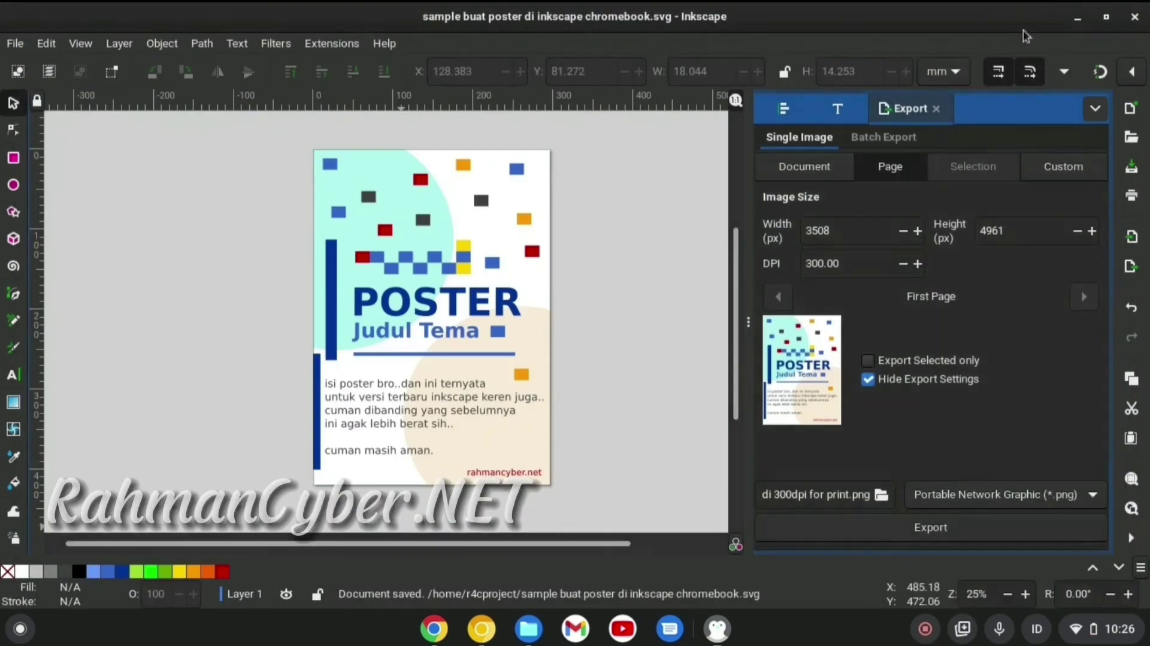